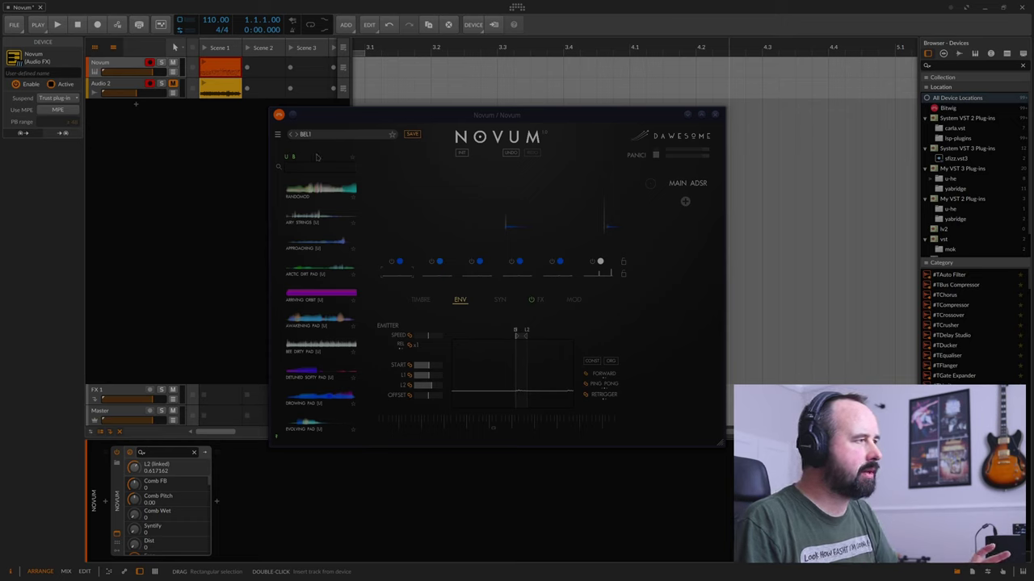
Reset Novum to its INIT patch and bring the file manager's Gamelan folder into view beside the plug-in
{"action": "left_click", "coordinate": [461, 153]}
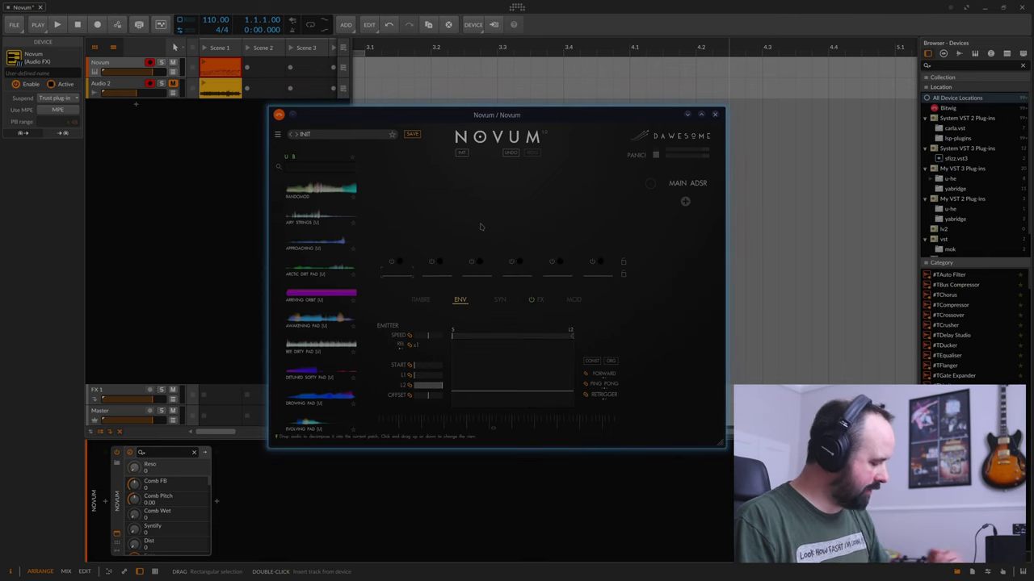
{"action": "key", "text": "super+q"}
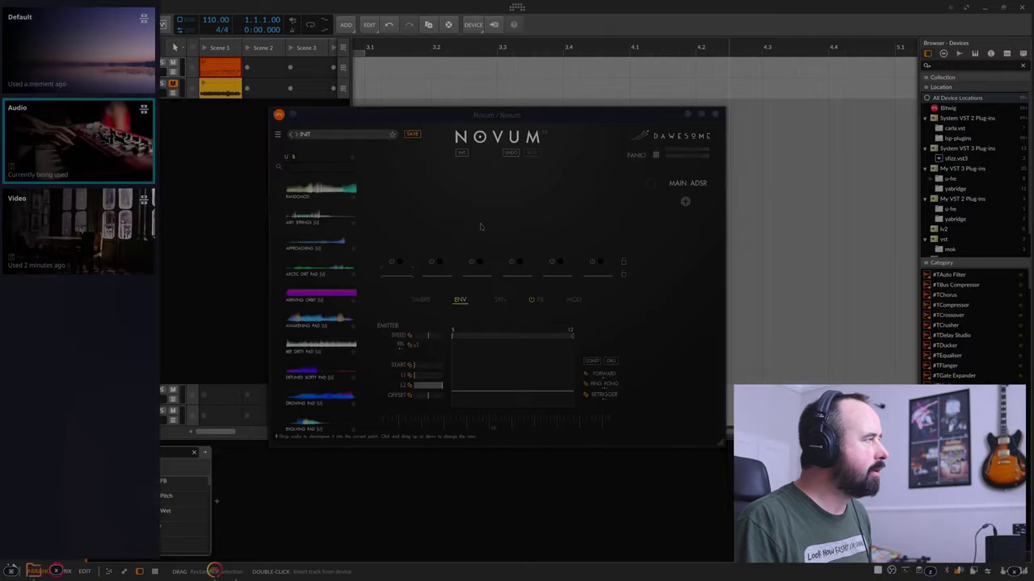
{"action": "key", "text": "Escape"}
{"action": "key", "text": "alt+Tab"}
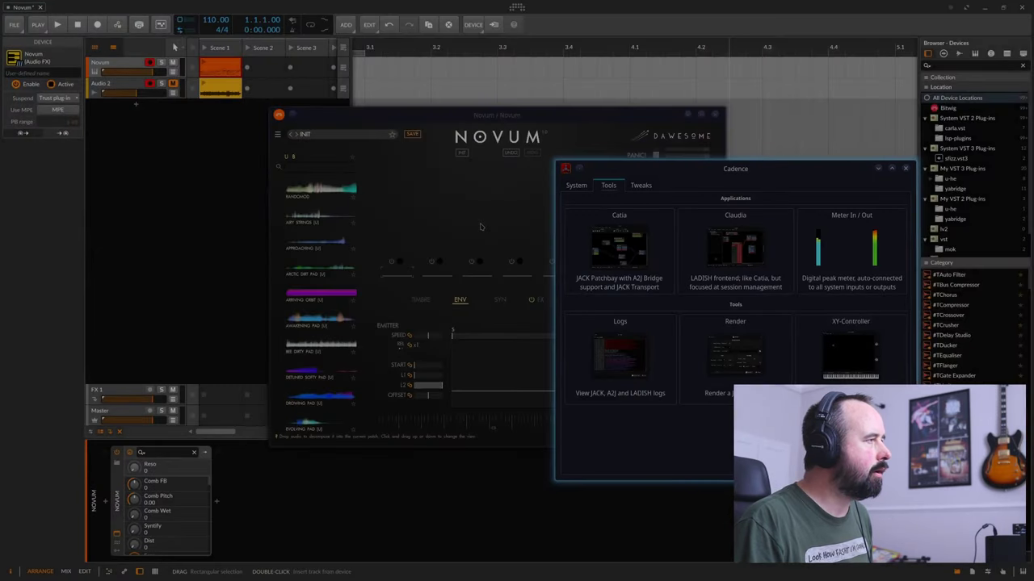
{"action": "key", "text": "alt+Tab"}
{"action": "left_click_drag", "start_coordinate": [490, 10], "coordinate": [463, 57]}
{"action": "left_click", "coordinate": [566, 493]}
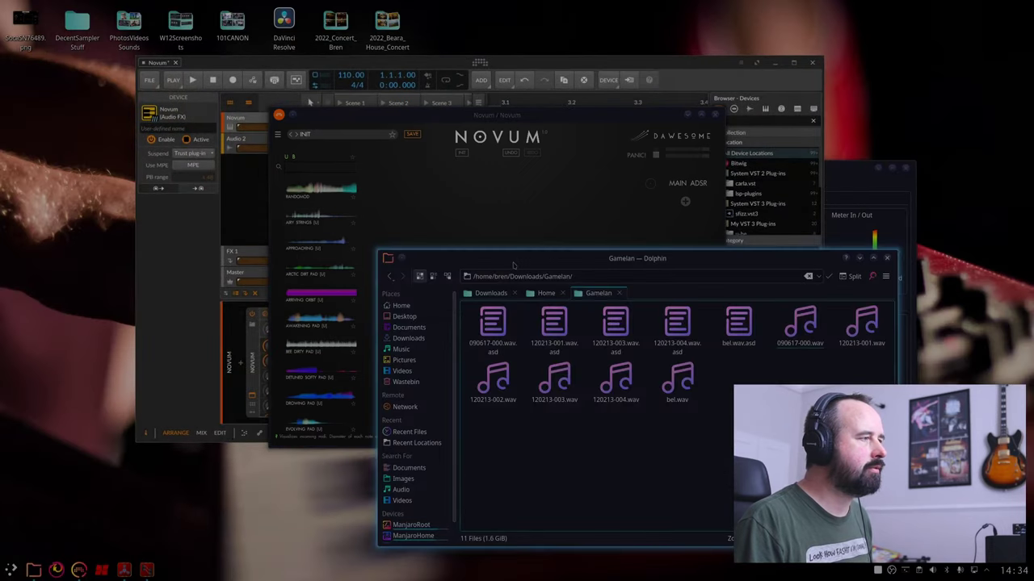
{"action": "left_click_drag", "start_coordinate": [512, 264], "coordinate": [537, 251]}
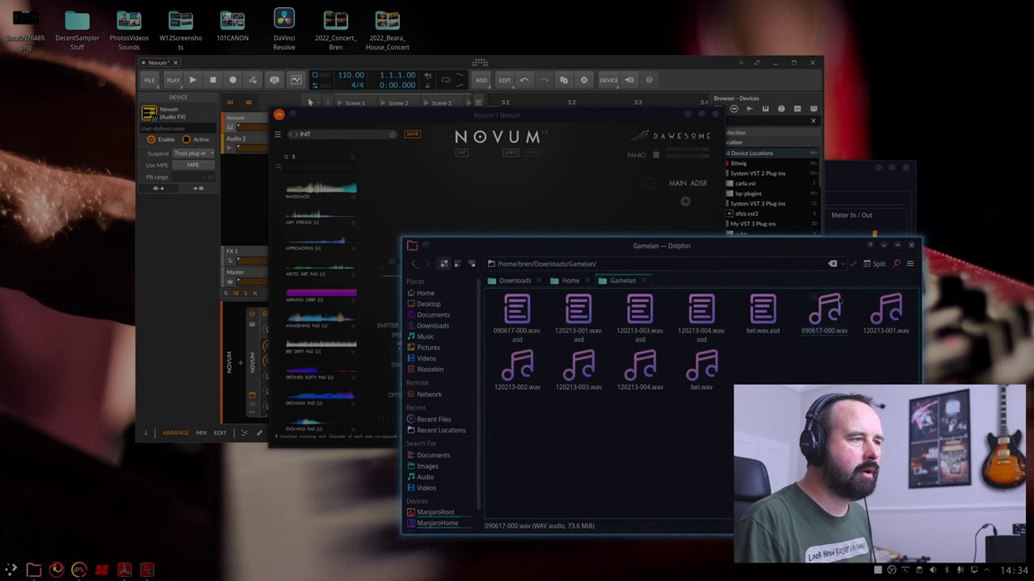
Load 120213-001.wav from the Gamelan folder into Novum for decomposition and maximize the plug-in window
{"action": "left_click_drag", "start_coordinate": [886, 308], "coordinate": [515, 198]}
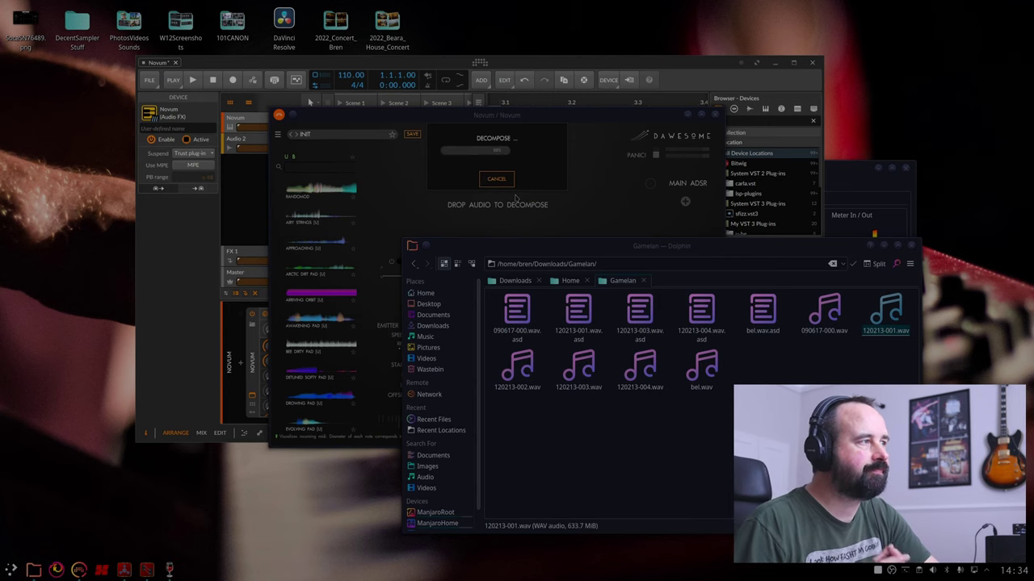
{"action": "double_click", "coordinate": [459, 116]}
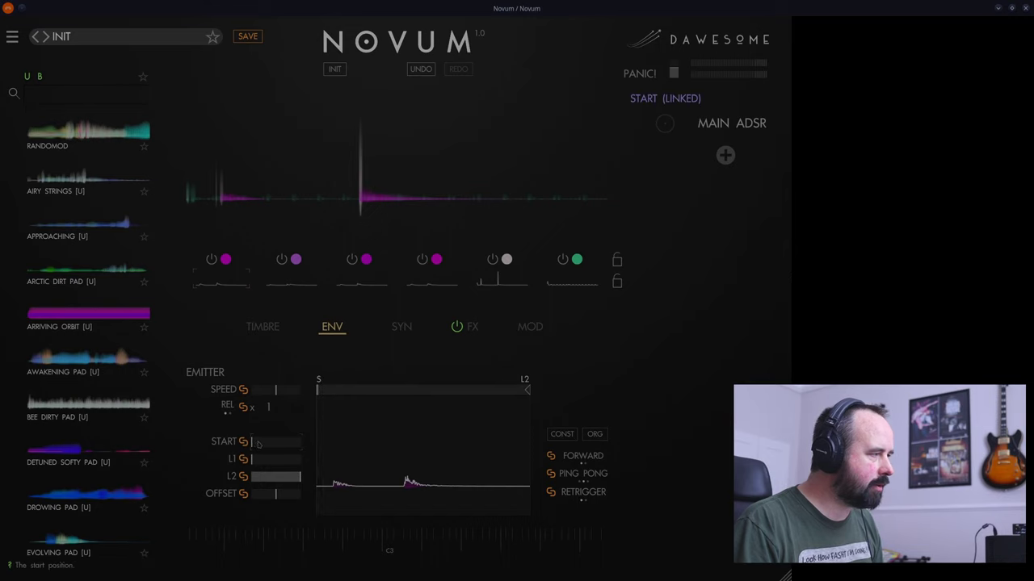
Move the emitter's start point to the second attack in the envelope and pull loop point L2 in to just after it
{"action": "left_click_drag", "start_coordinate": [253, 443], "coordinate": [262, 444]}
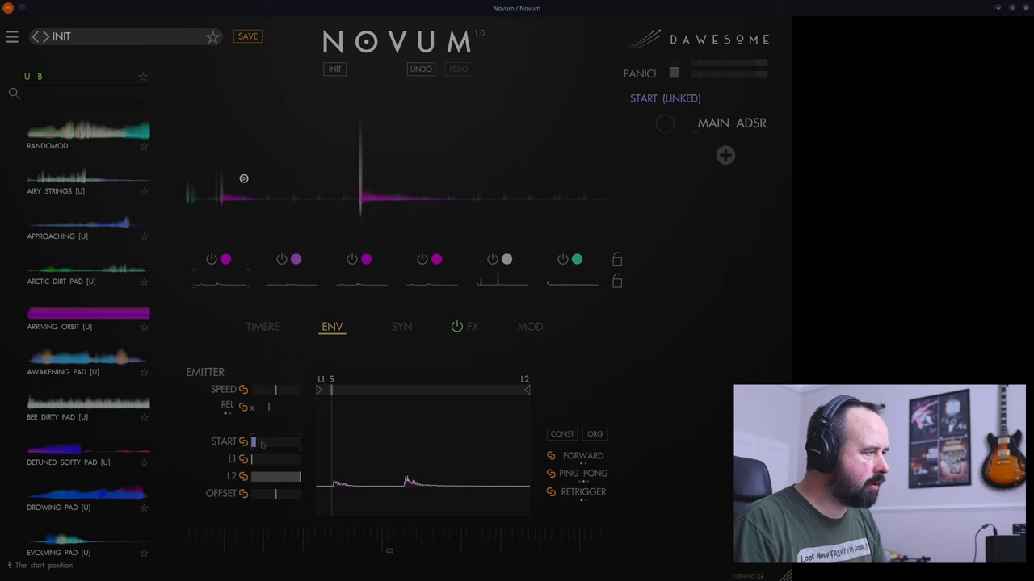
{"action": "mouse_move", "coordinate": [330, 391]}
{"action": "left_mouse_down"}
{"action": "mouse_move", "coordinate": [405, 397]}
{"action": "mouse_move", "coordinate": [401, 406]}
{"action": "left_mouse_up"}
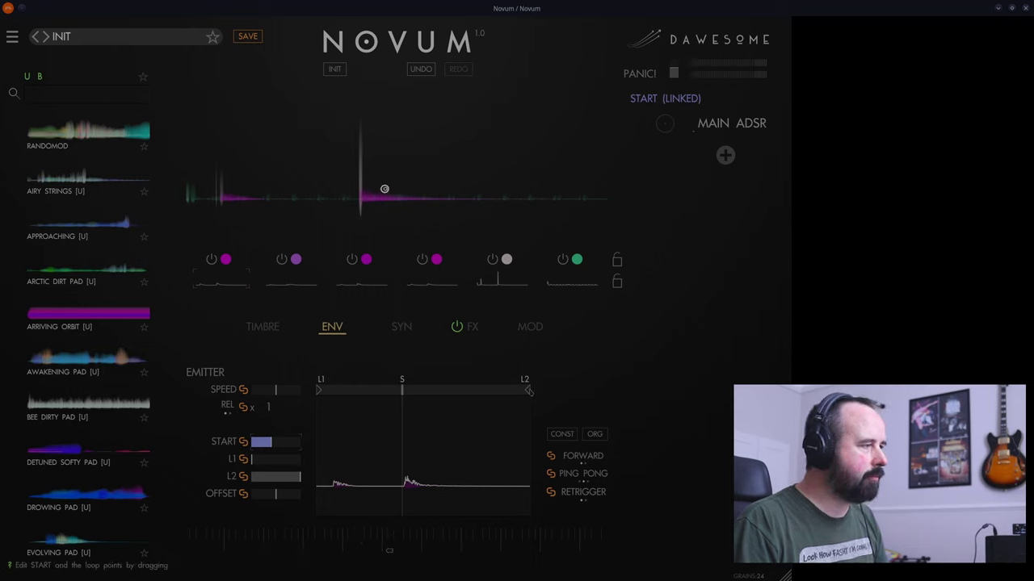
{"action": "mouse_move", "coordinate": [529, 394]}
{"action": "left_mouse_down"}
{"action": "mouse_move", "coordinate": [421, 390]}
{"action": "mouse_move", "coordinate": [430, 390]}
{"action": "left_mouse_up"}
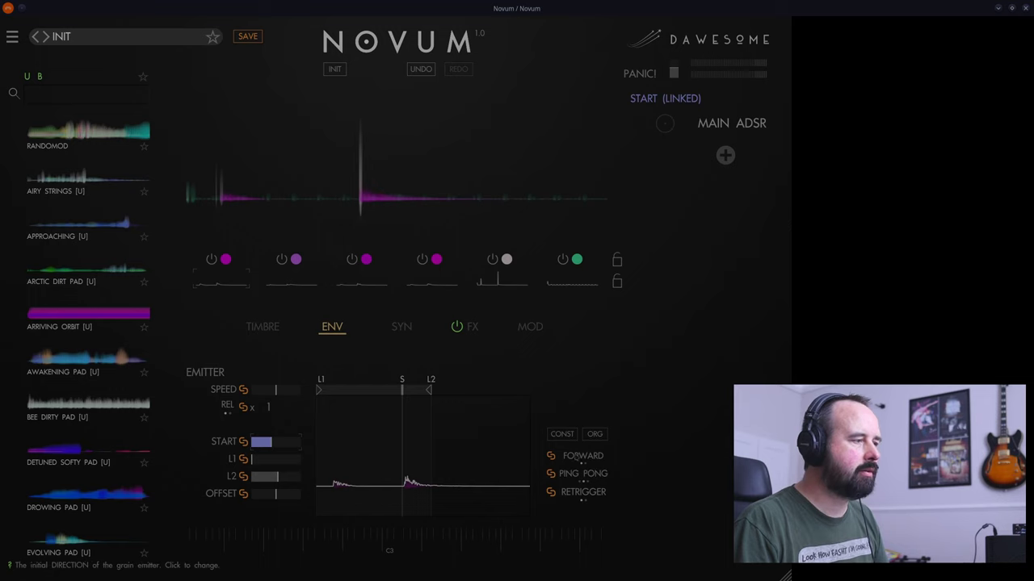
Try the emitter's Keep Pos mode, and return it to Retrigger
{"action": "left_click", "coordinate": [578, 497]}
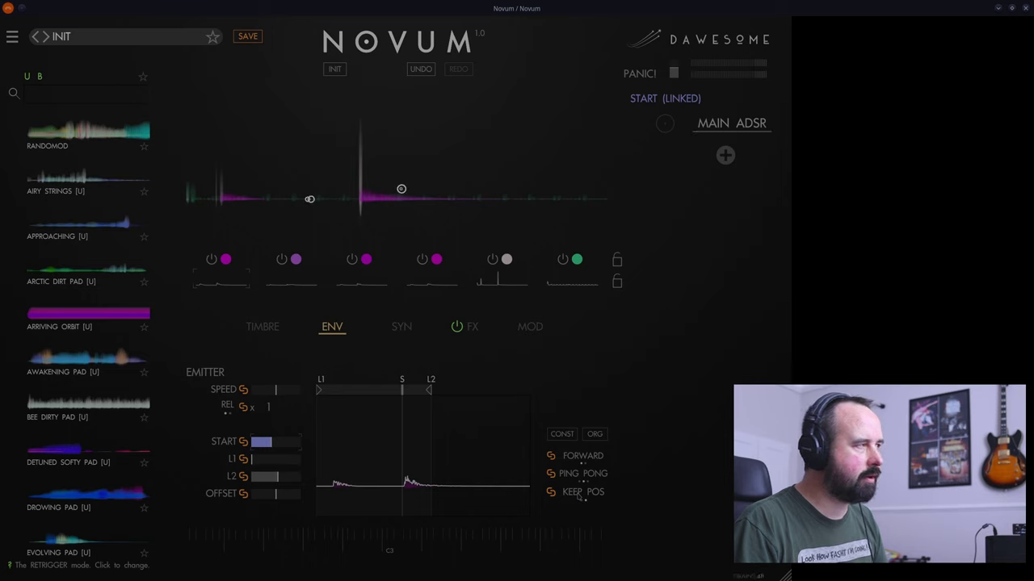
{"action": "left_click", "coordinate": [578, 494]}
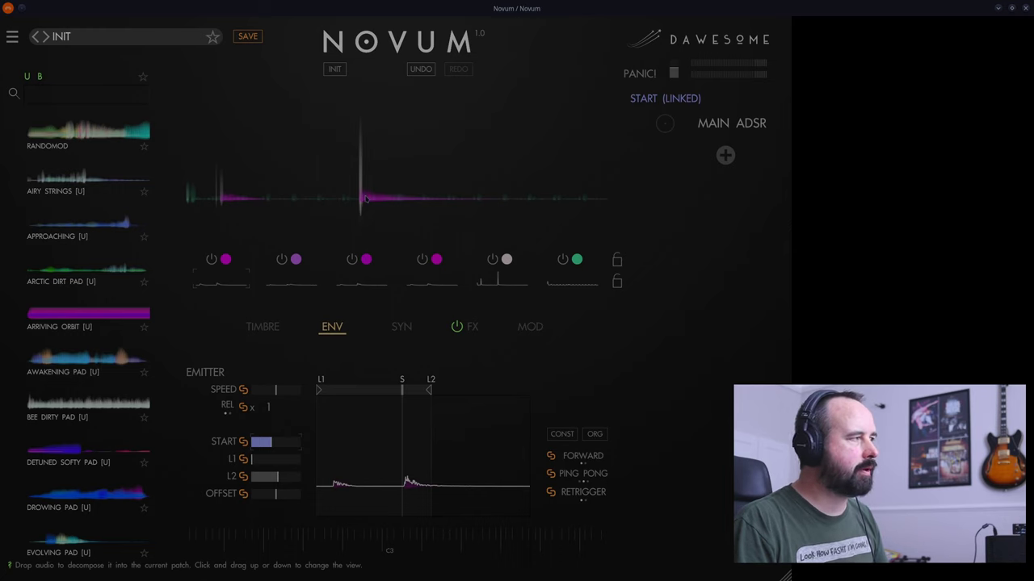
Spread out the spectral layers in the decomposition display and solo layer 6
{"action": "left_click_drag", "start_coordinate": [363, 198], "coordinate": [369, 16]}
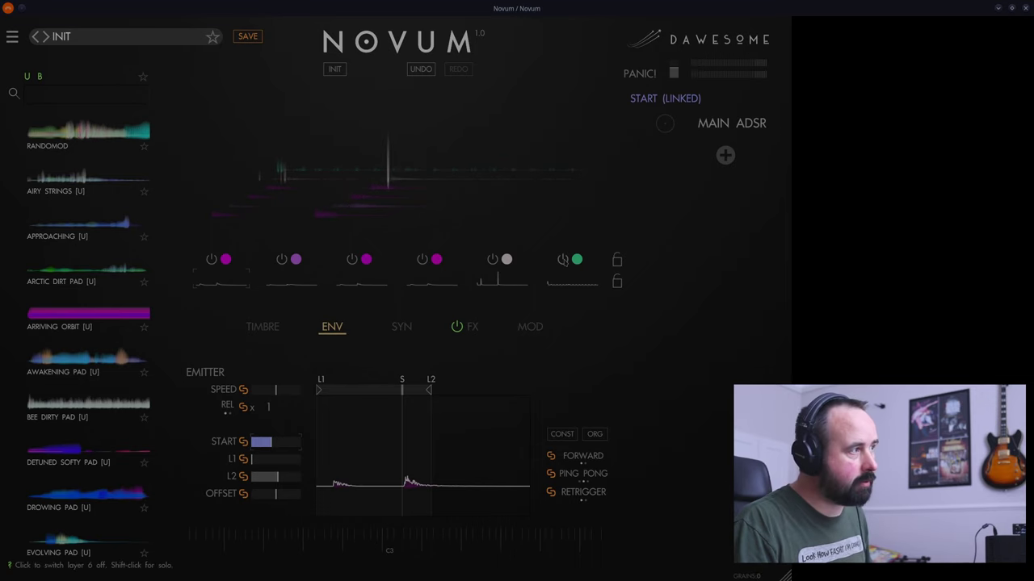
{"action": "left_click", "coordinate": [563, 259], "text": "shift"}
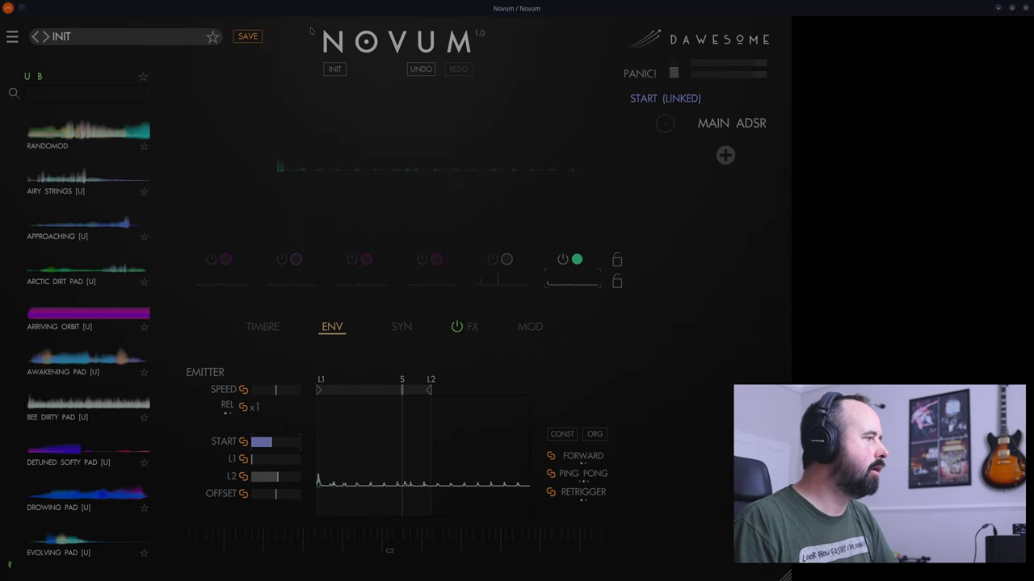
{"action": "key", "text": "super+Tab"}
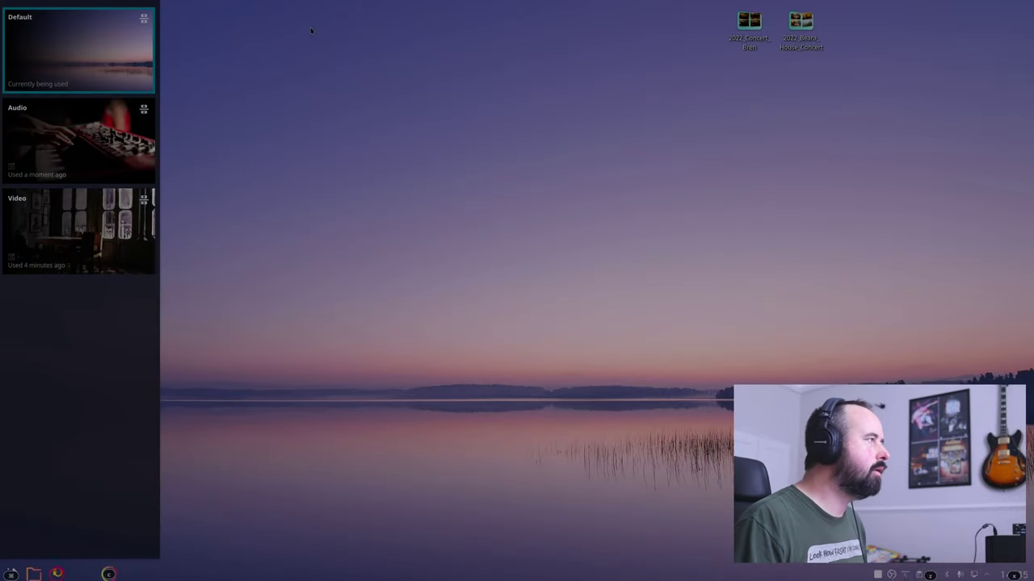
{"action": "key", "text": "super+Tab"}
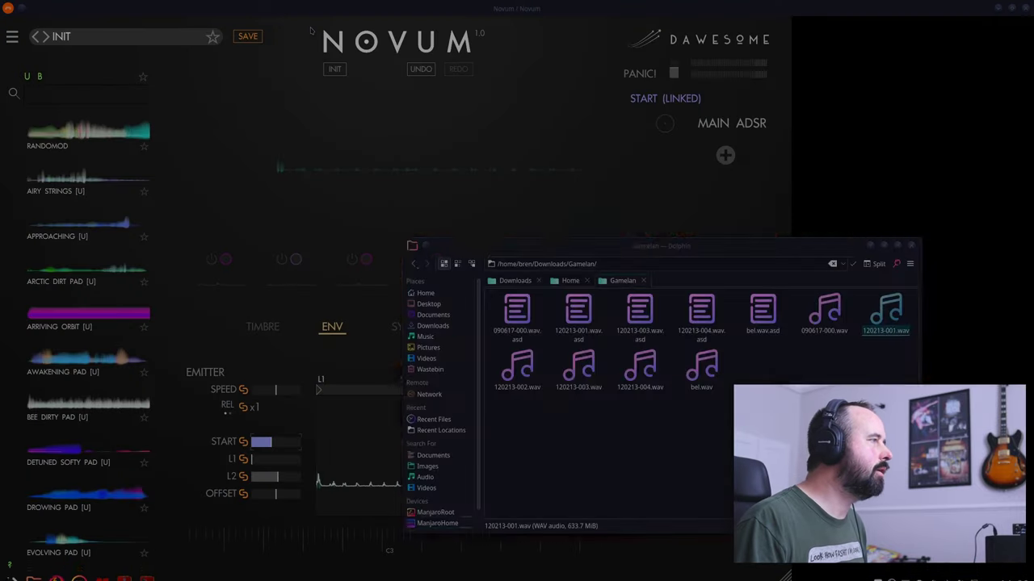
{"action": "key", "text": "super+Tab"}
{"action": "key", "text": "super+Tab"}
{"action": "key", "text": "super+Tab"}
{"action": "key", "text": "super+Tab"}
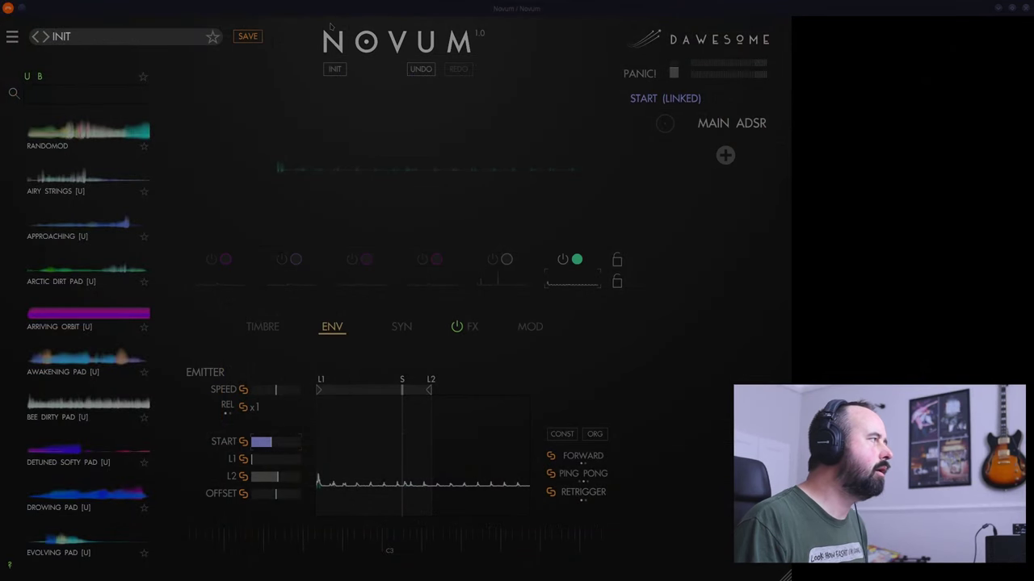
Restore the Novum window from its maximized size and position it over the Bitwig arranger
{"action": "left_click_drag", "start_coordinate": [345, 26], "coordinate": [415, 50]}
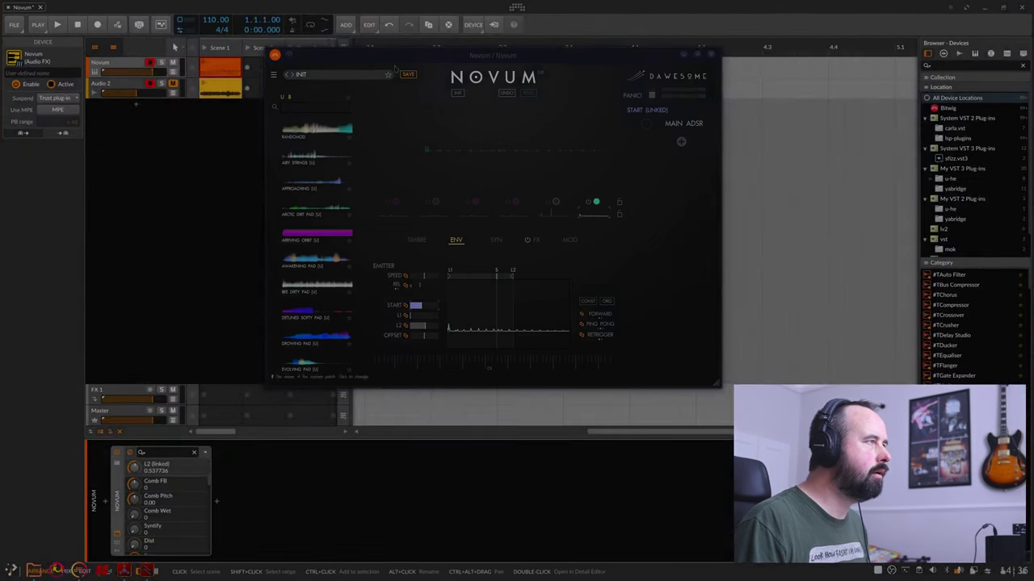
{"action": "left_click_drag", "start_coordinate": [394, 50], "coordinate": [407, 108]}
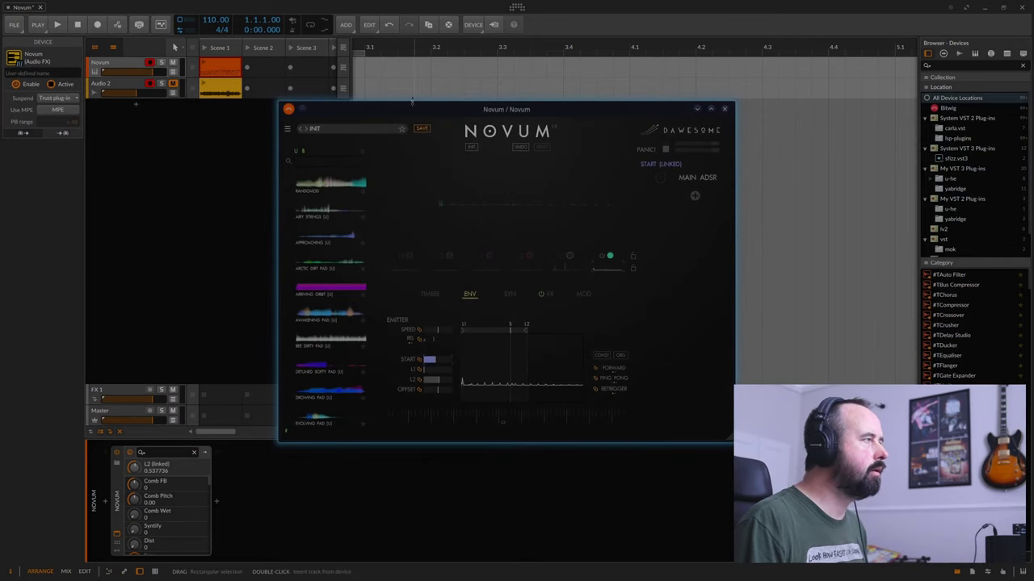
{"action": "left_click_drag", "start_coordinate": [511, 112], "coordinate": [521, 109]}
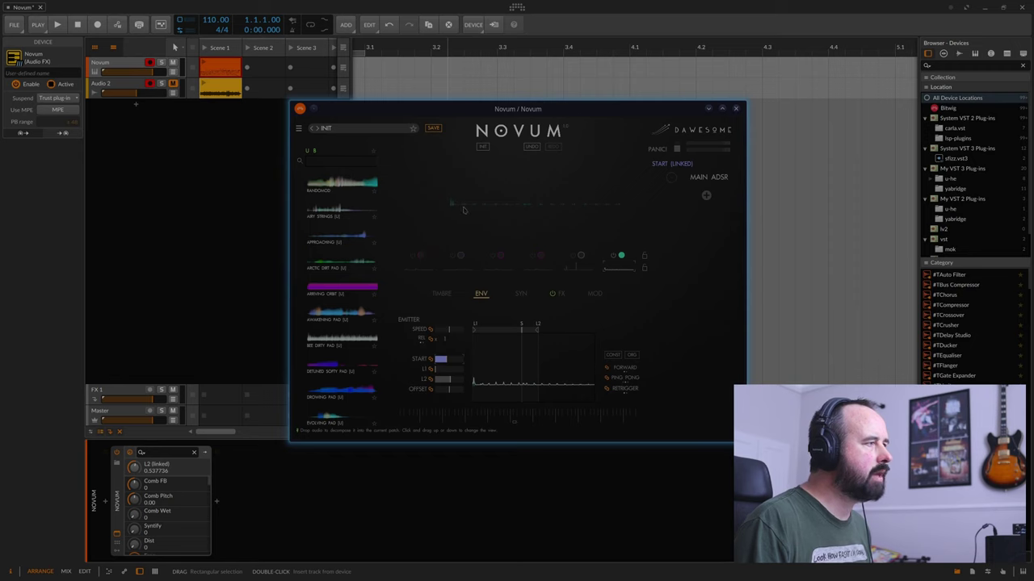
Expand the AIRY STRINGS [U] layer source and load the AIRY STRING ORBITS patch from the Basics 02 Orbits category
{"action": "left_click", "coordinate": [329, 216]}
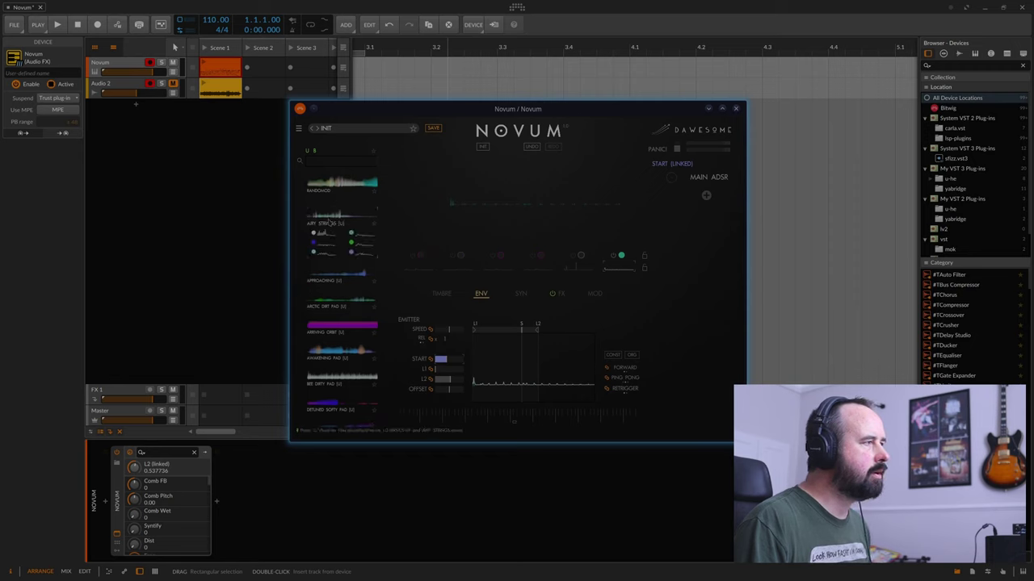
{"action": "left_click", "coordinate": [331, 128]}
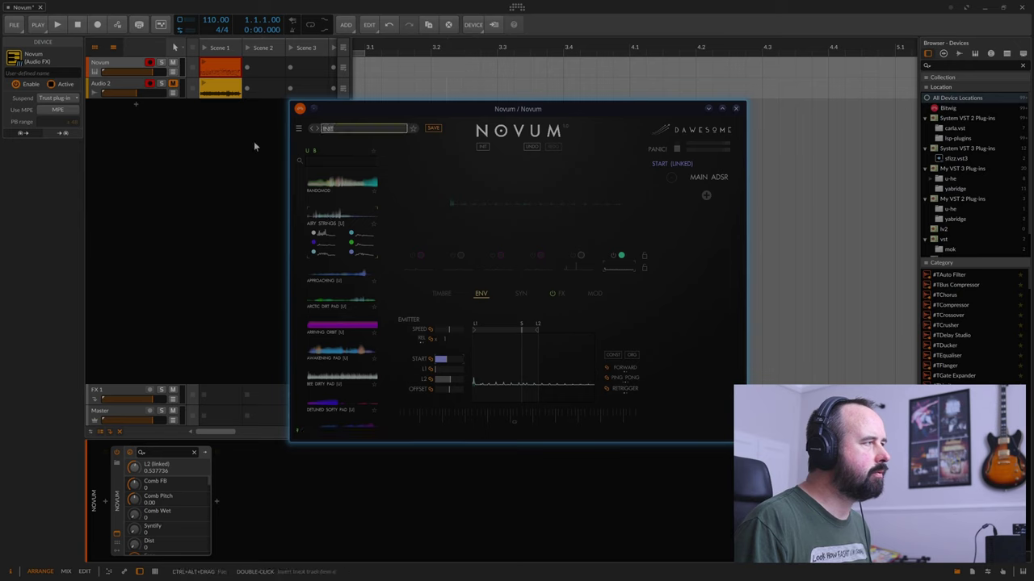
{"action": "left_click", "coordinate": [298, 129]}
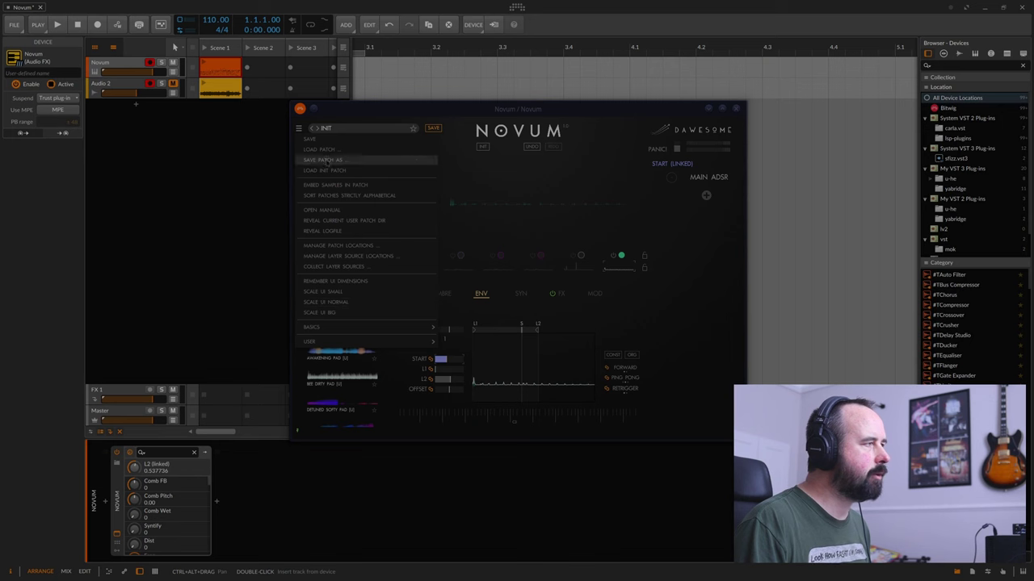
{"action": "mouse_move", "coordinate": [428, 342]}
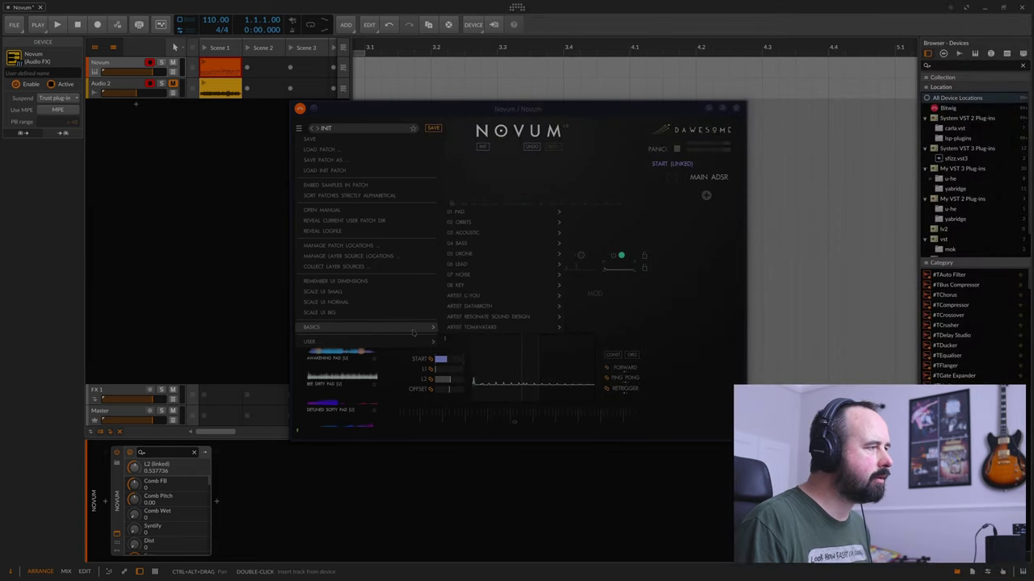
{"action": "mouse_move", "coordinate": [469, 324]}
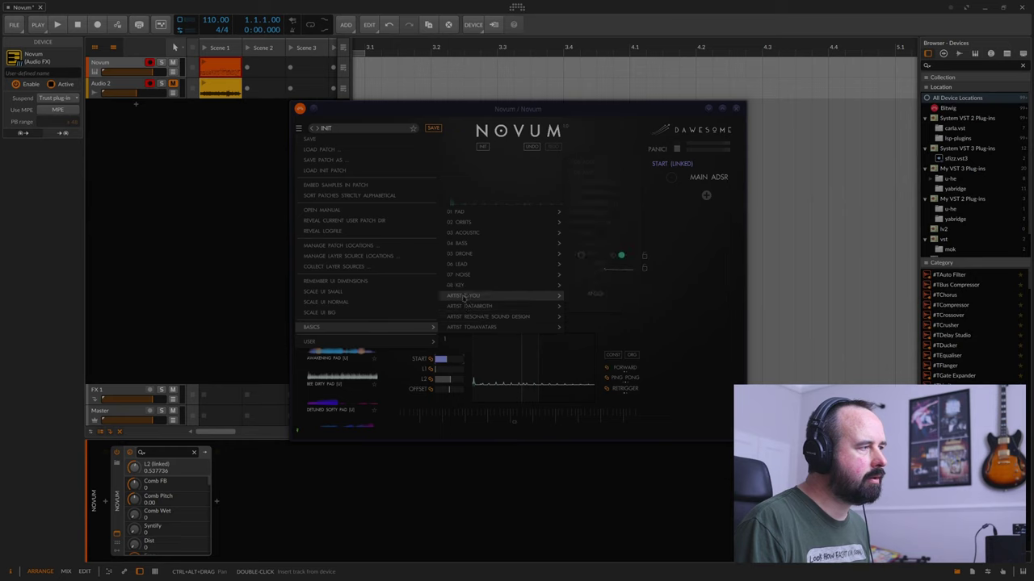
{"action": "mouse_move", "coordinate": [462, 212]}
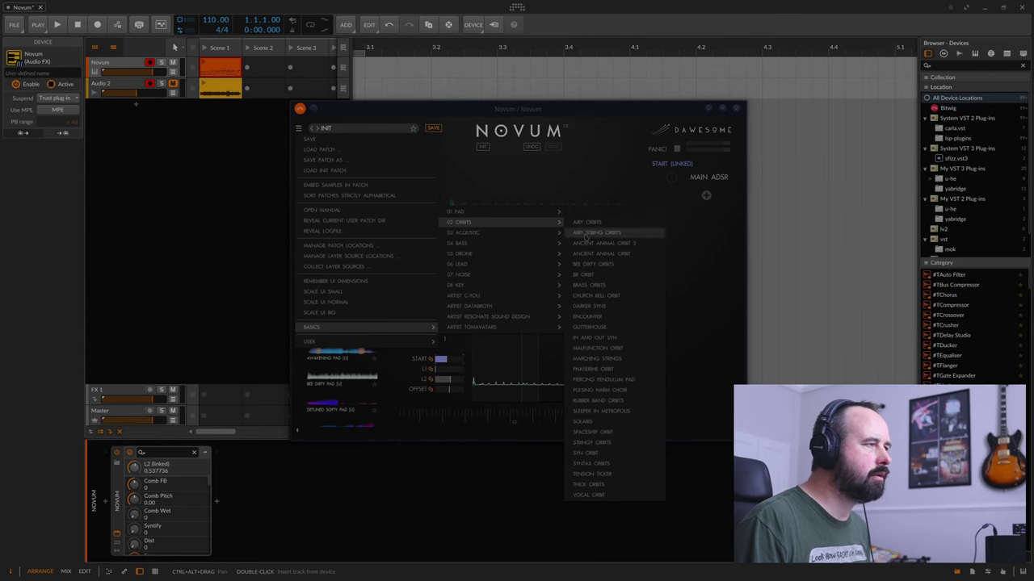
{"action": "left_click", "coordinate": [585, 234]}
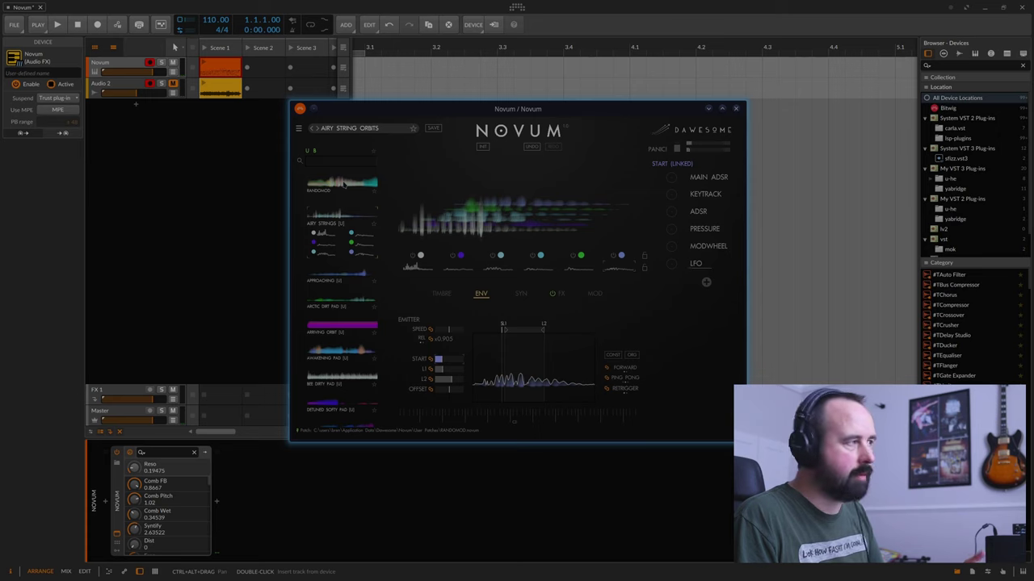
Expand the RANDOMOD layer source and load the RANDOMOD patch from the user patches
{"action": "left_click", "coordinate": [343, 184]}
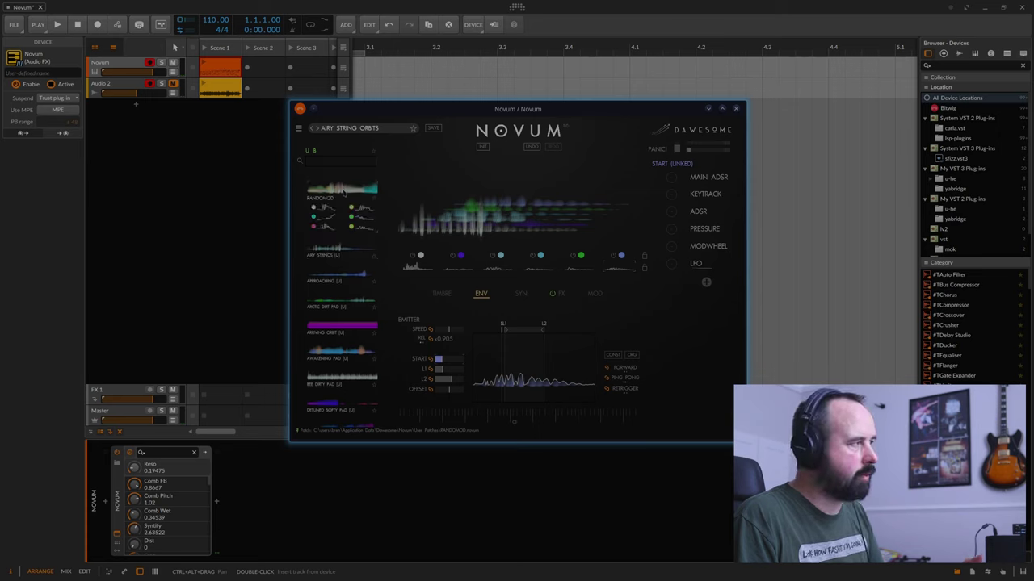
{"action": "left_click", "coordinate": [338, 131]}
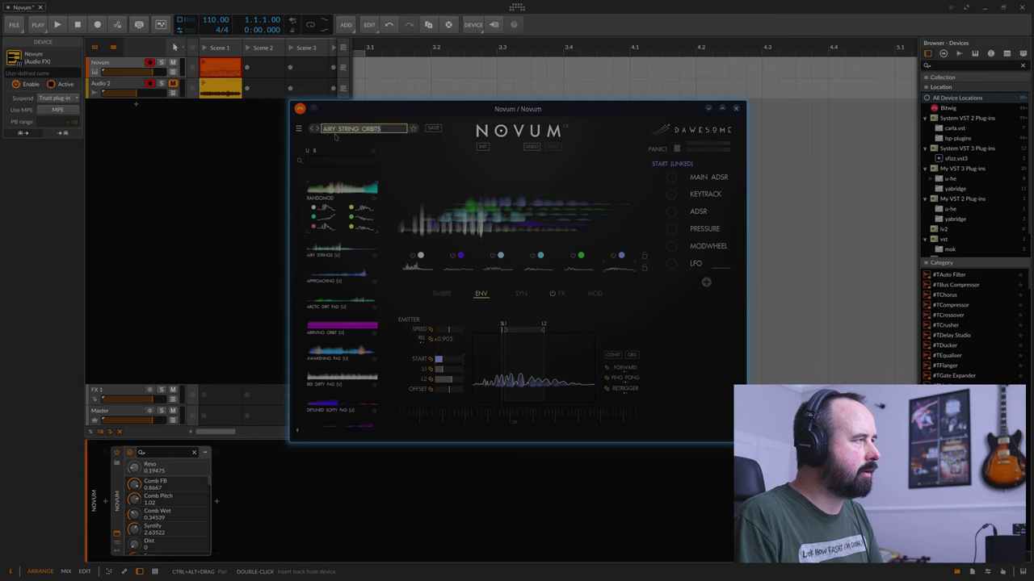
{"action": "left_click", "coordinate": [298, 129]}
{"action": "mouse_move", "coordinate": [331, 341]}
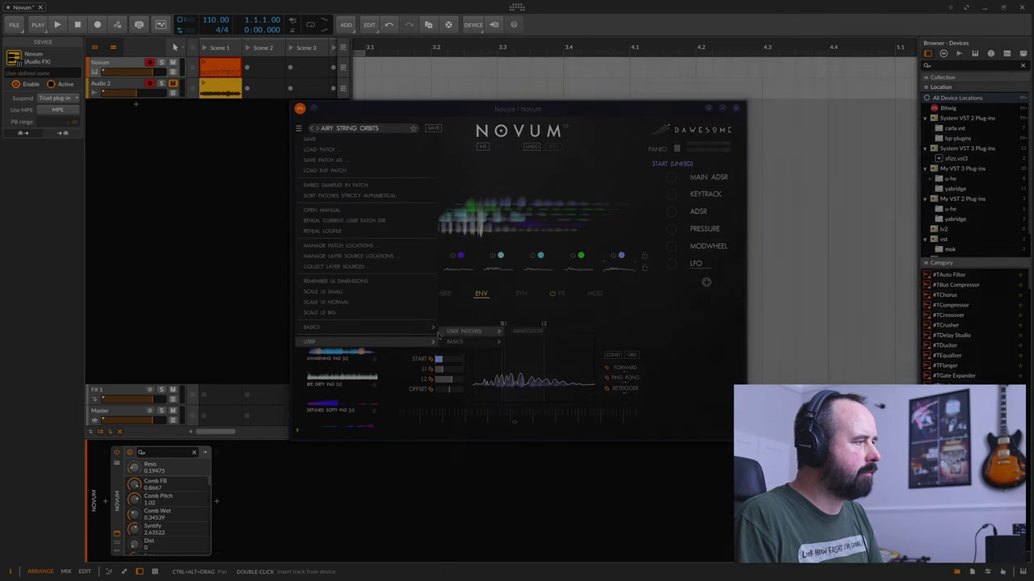
{"action": "left_click", "coordinate": [523, 332]}
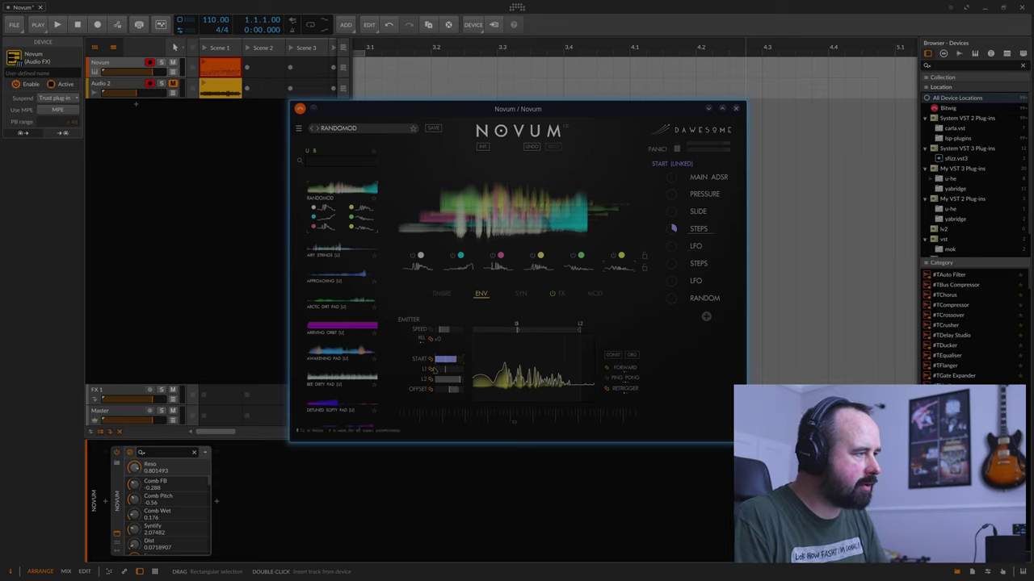
Look through the RANDOMOD patch's TIMBRE, ENV, SYN, FX and MOD settings, including the first LFO modulator
{"action": "left_click", "coordinate": [442, 295]}
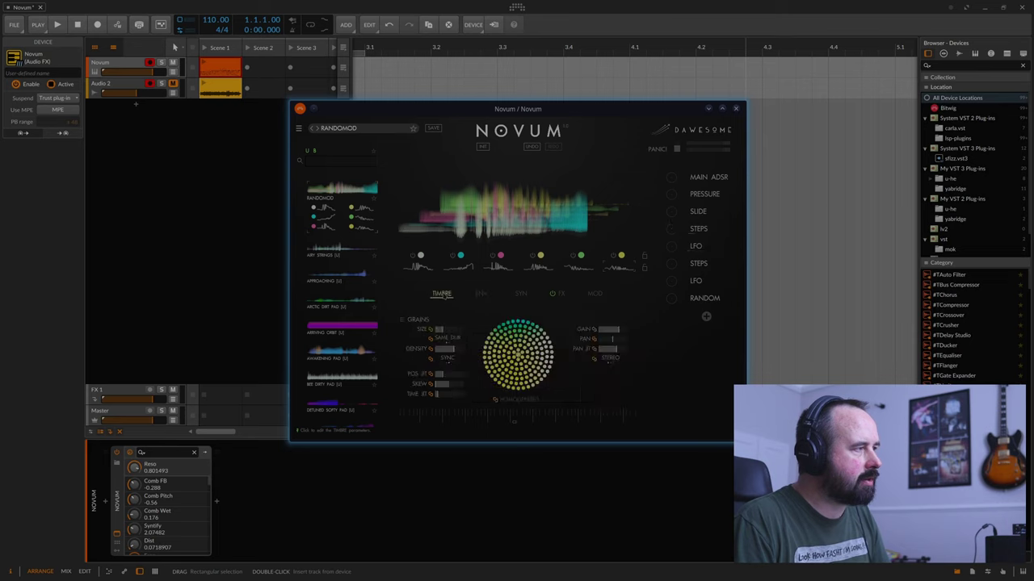
{"action": "left_click", "coordinate": [480, 295]}
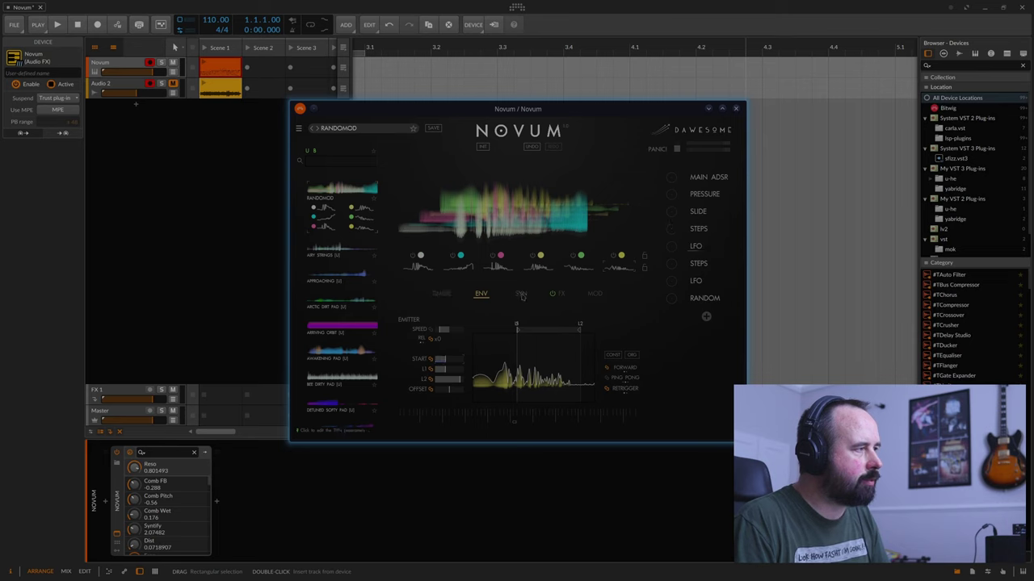
{"action": "left_click", "coordinate": [521, 294]}
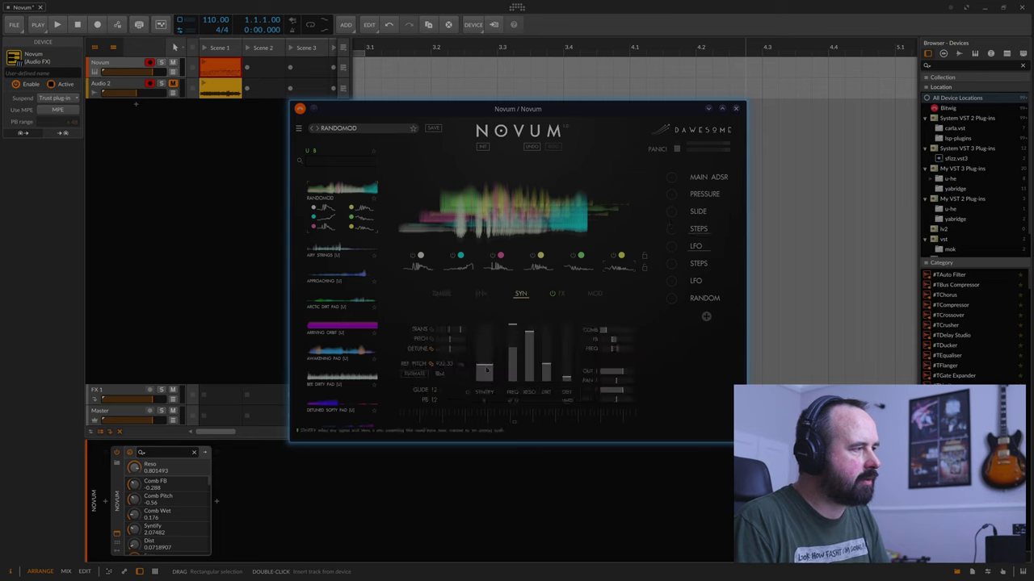
{"action": "left_click", "coordinate": [560, 295]}
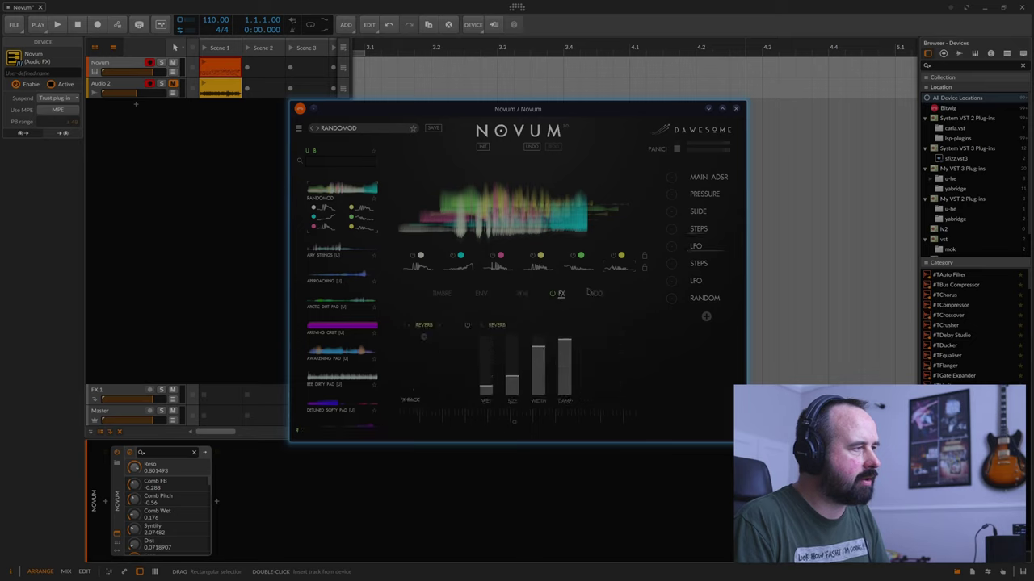
{"action": "left_click", "coordinate": [596, 295]}
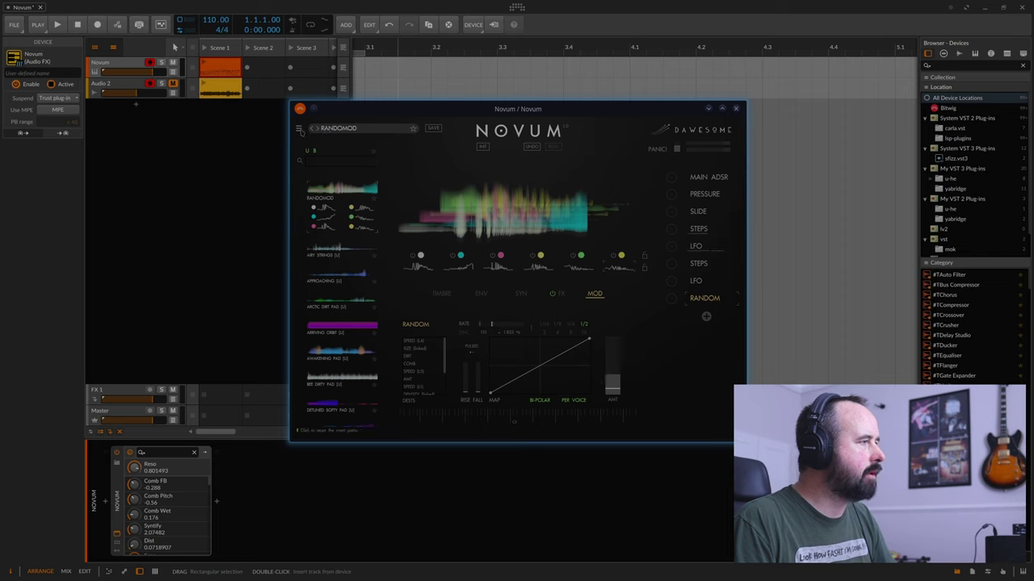
{"action": "left_click", "coordinate": [299, 129]}
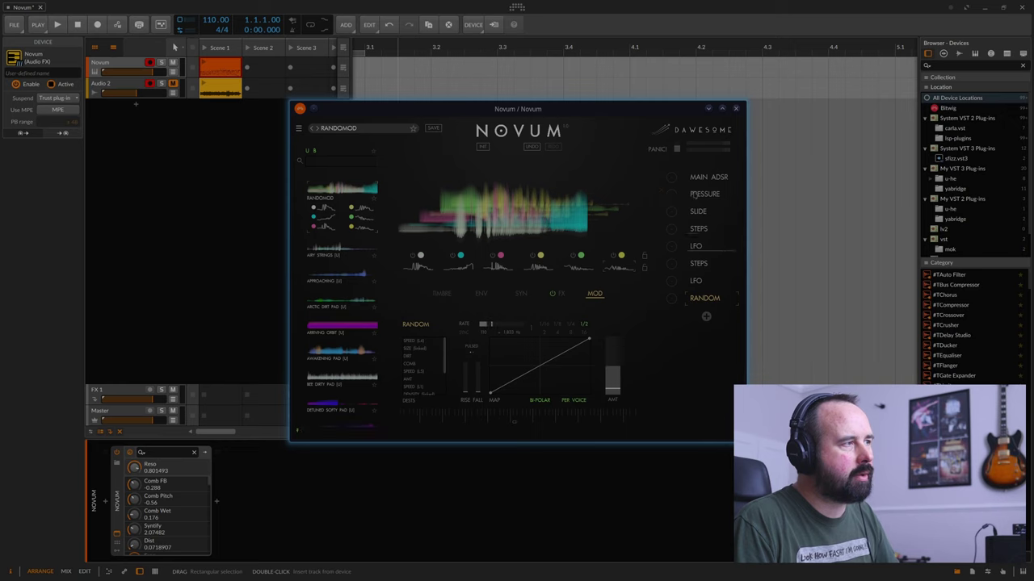
{"action": "left_click", "coordinate": [696, 247]}
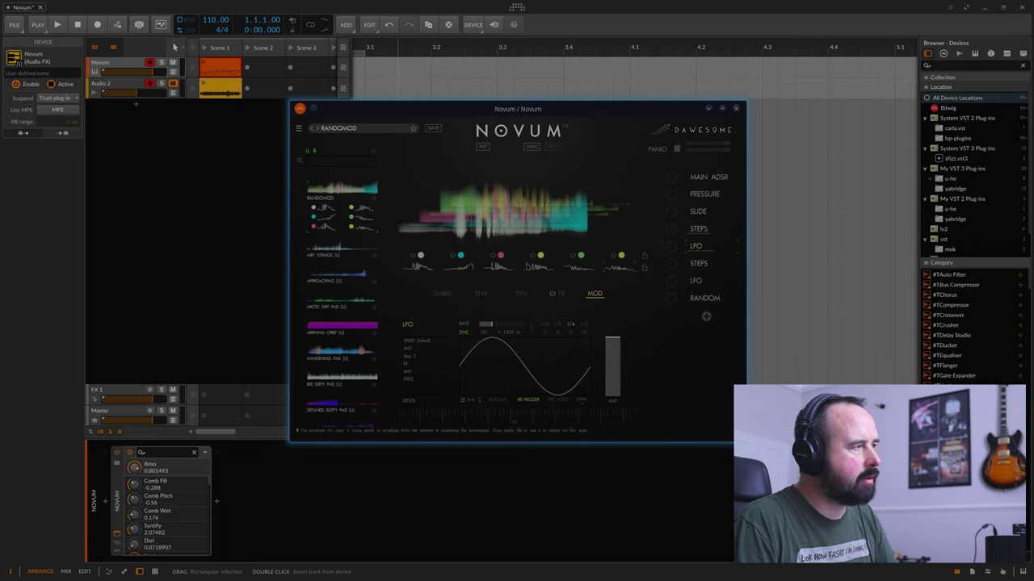
Try modulating layer 6's emitter speed with the first LFO, and undo that modulation
{"action": "left_click", "coordinate": [481, 295]}
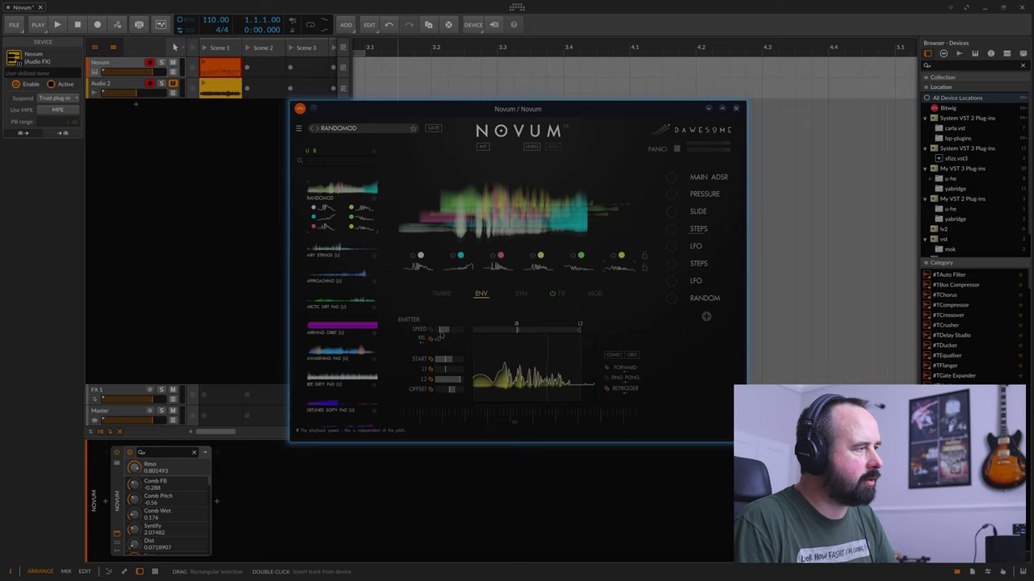
{"action": "left_click", "coordinate": [442, 331]}
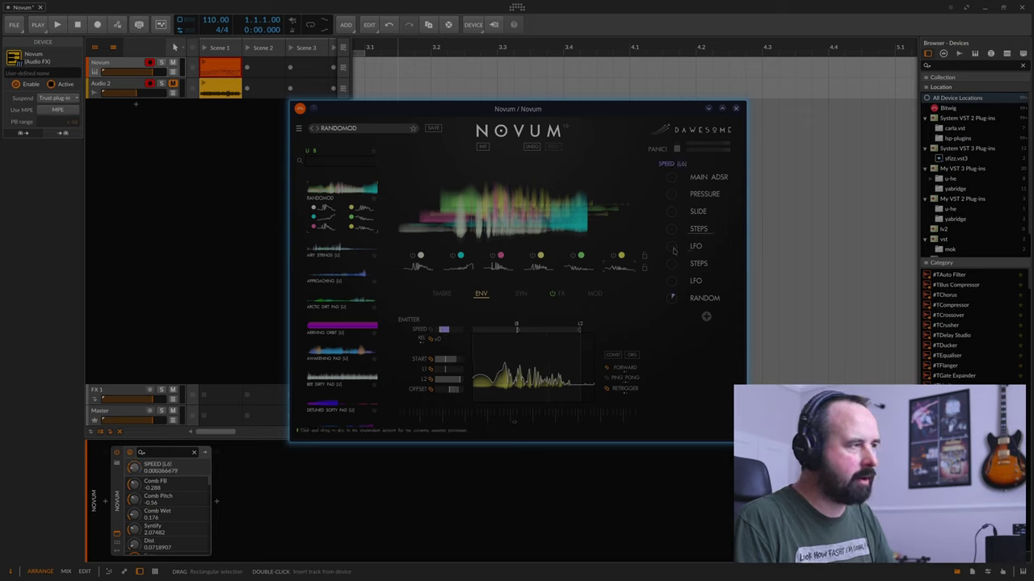
{"action": "left_click_drag", "start_coordinate": [674, 251], "coordinate": [673, 236]}
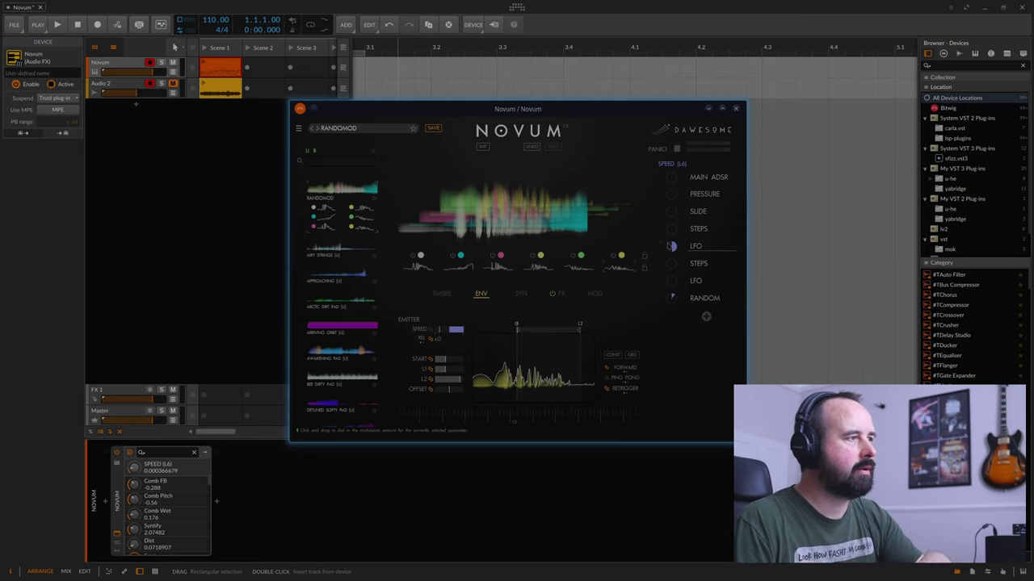
{"action": "left_click", "coordinate": [531, 147]}
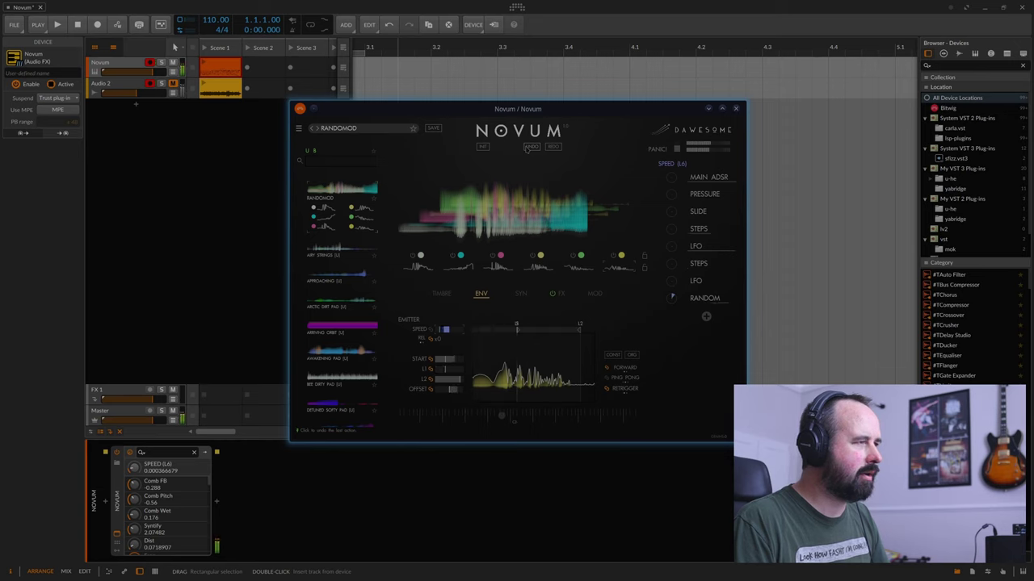
Browse the BASICS and USER patch collections and load the AIRY STRINGS patch from the user patches
{"action": "left_click", "coordinate": [298, 129]}
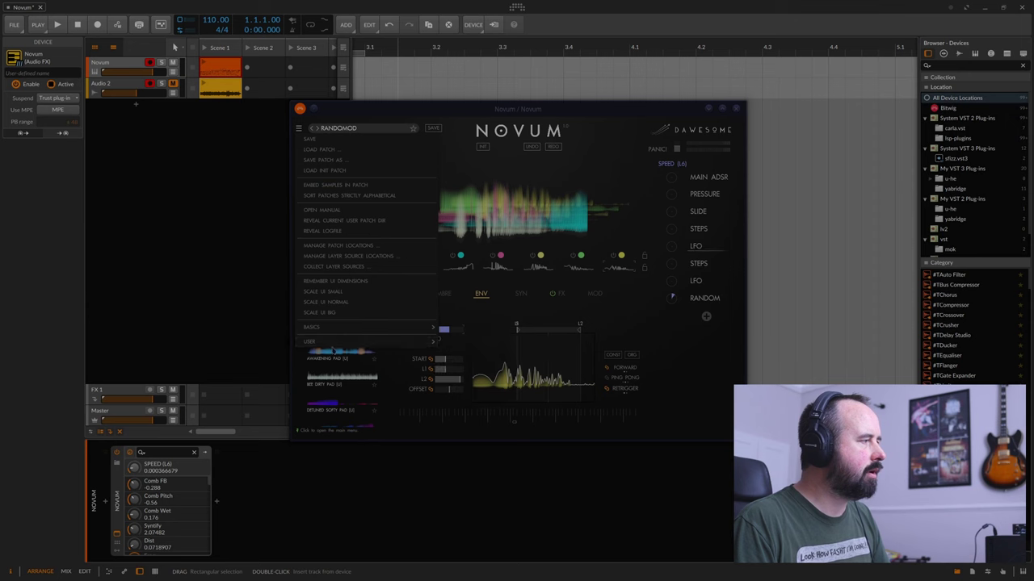
{"action": "left_click", "coordinate": [433, 342]}
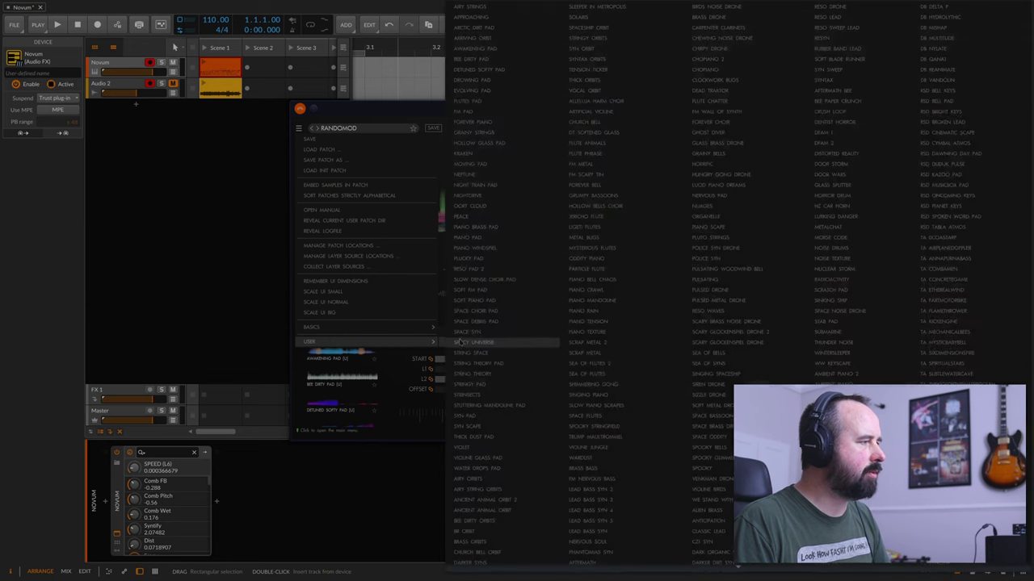
{"action": "mouse_move", "coordinate": [476, 333]}
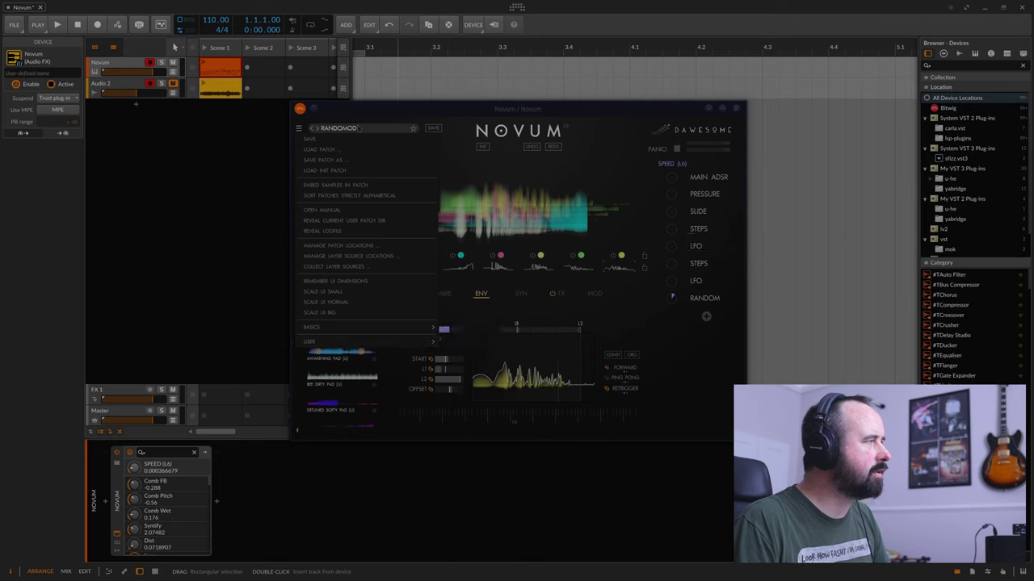
{"action": "left_click", "coordinate": [399, 112]}
{"action": "left_click", "coordinate": [360, 130]}
{"action": "left_click", "coordinate": [298, 129]}
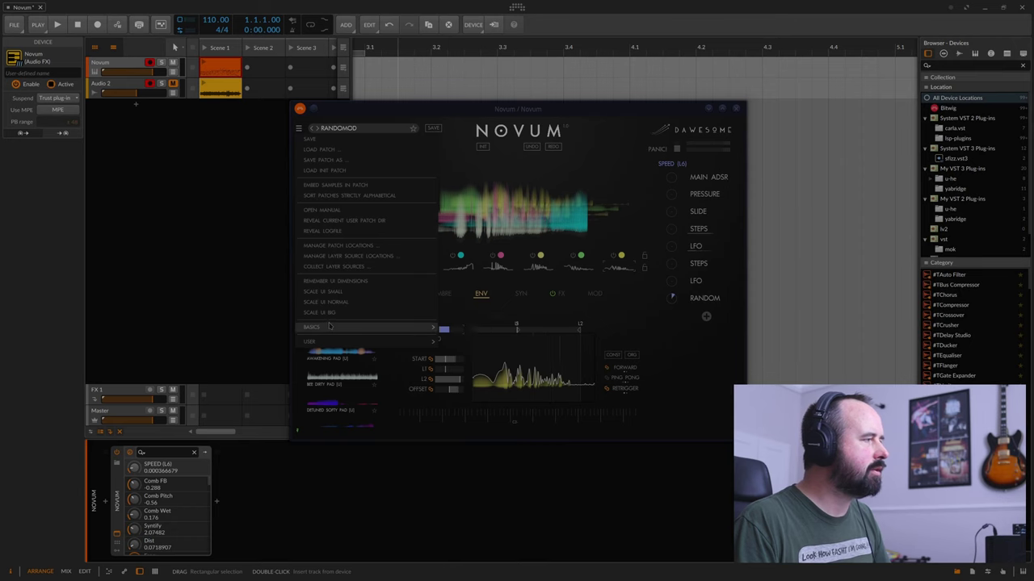
{"action": "mouse_move", "coordinate": [333, 327]}
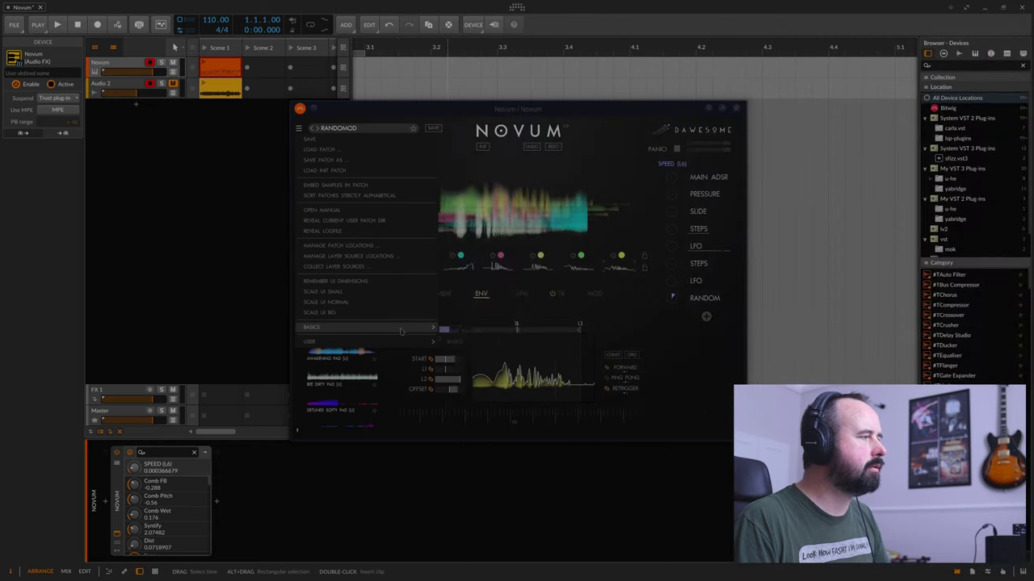
{"action": "mouse_move", "coordinate": [432, 341]}
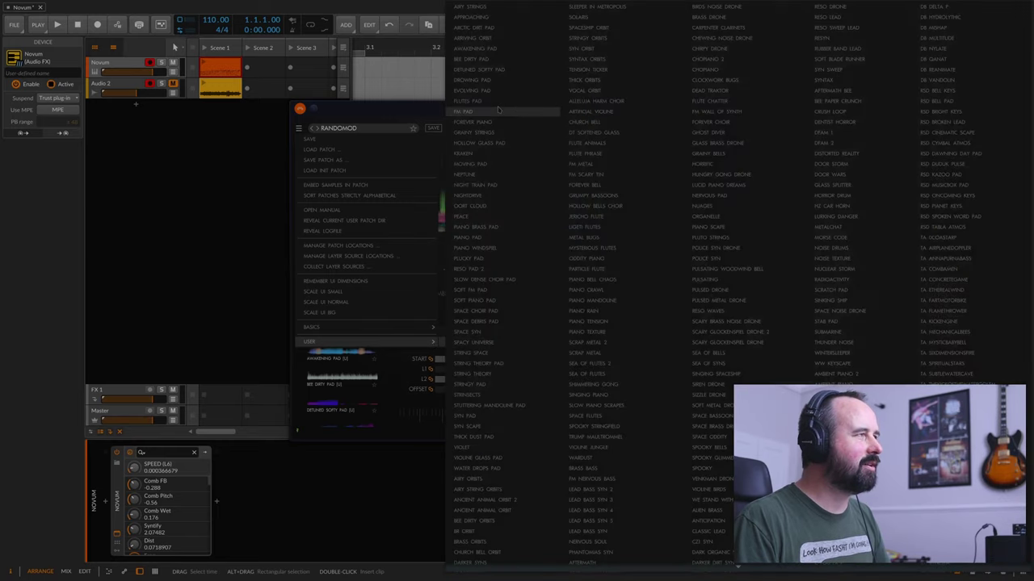
{"action": "left_click", "coordinate": [504, 10]}
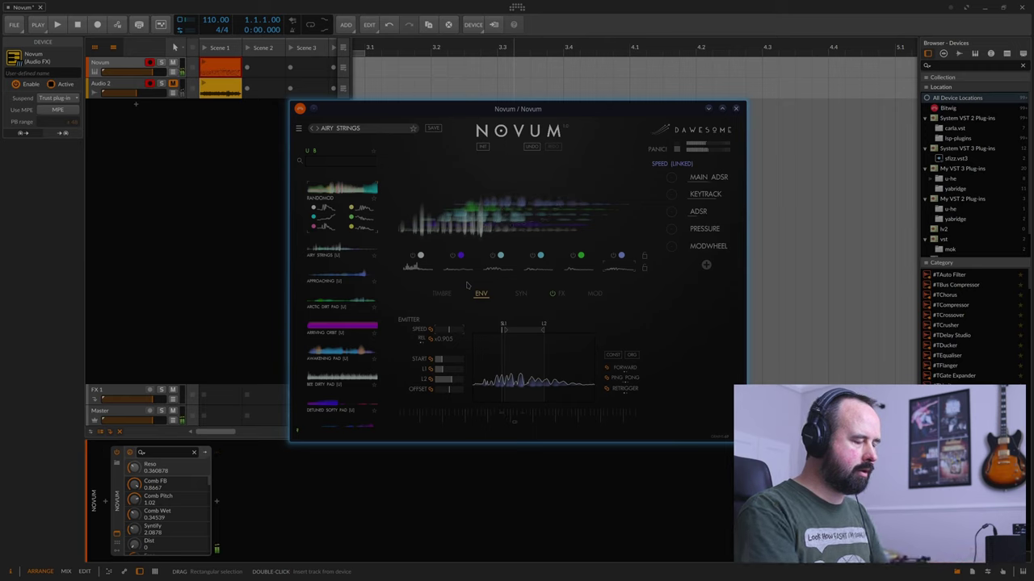
Step forward through the APPROACHING, ARCTIC DIRT PAD and ARRIVING ORBIT patches to AWAKENING PAD
{"action": "left_click", "coordinate": [318, 129]}
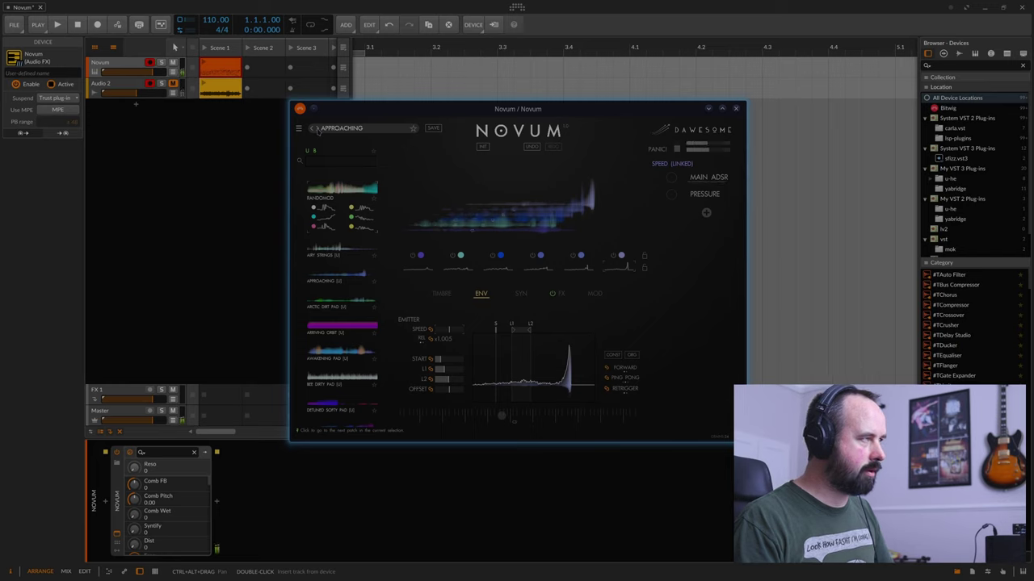
{"action": "left_click", "coordinate": [318, 129]}
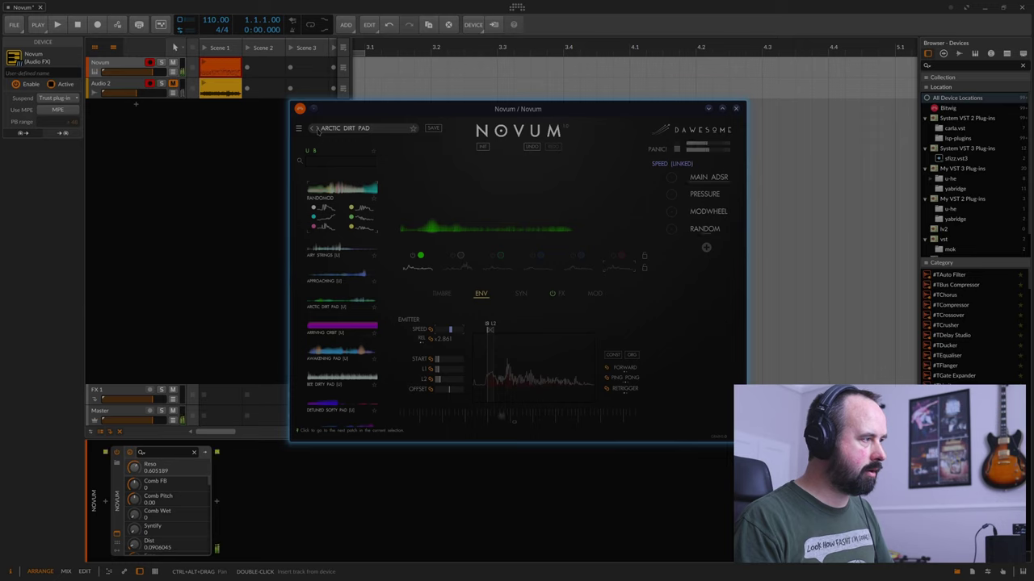
{"action": "left_click", "coordinate": [318, 130]}
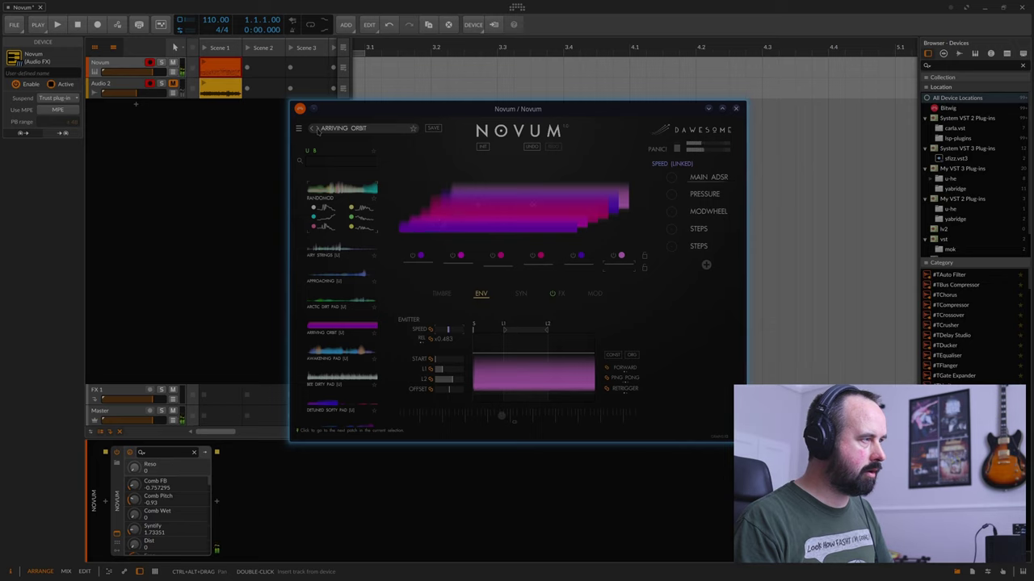
{"action": "left_click", "coordinate": [318, 129]}
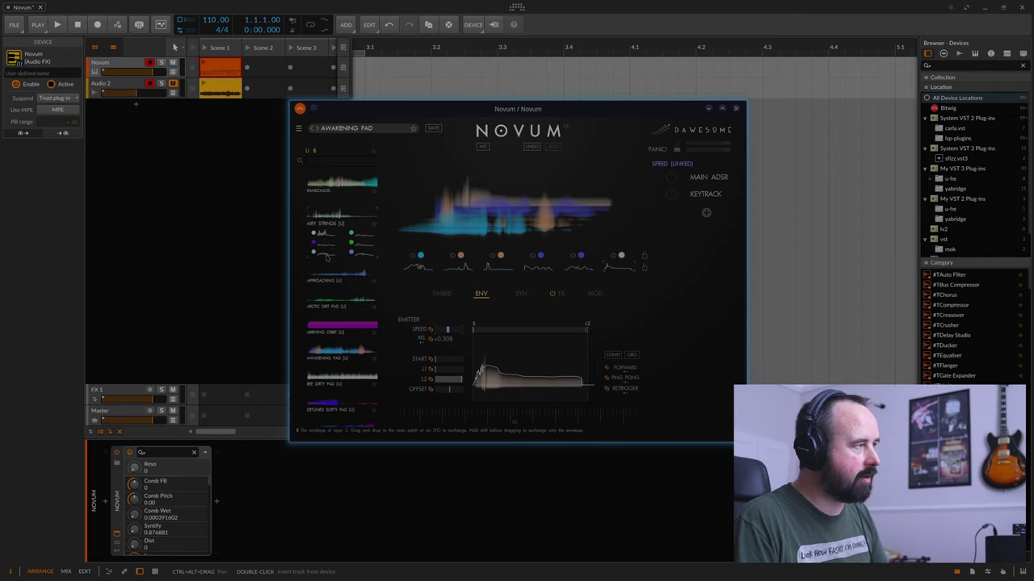
Swap AWAKENING PAD's first two layers for AIRY STRINGS layers 3 and 1, and replace those with purple and magenta ARRIVING ORBIT layers
{"action": "left_click_drag", "start_coordinate": [327, 257], "coordinate": [413, 268]}
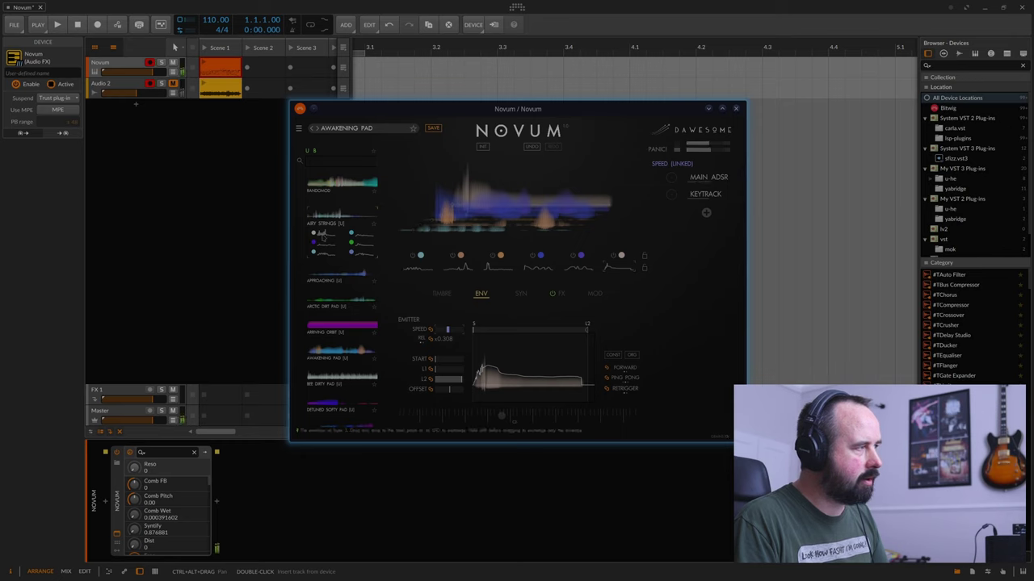
{"action": "left_click_drag", "start_coordinate": [322, 238], "coordinate": [462, 270]}
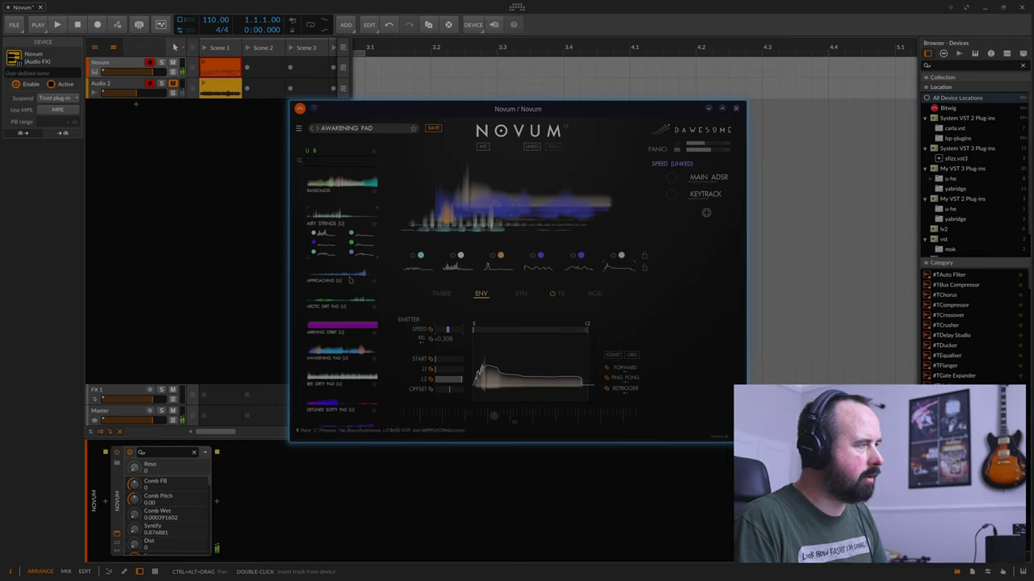
{"action": "left_click", "coordinate": [327, 327]}
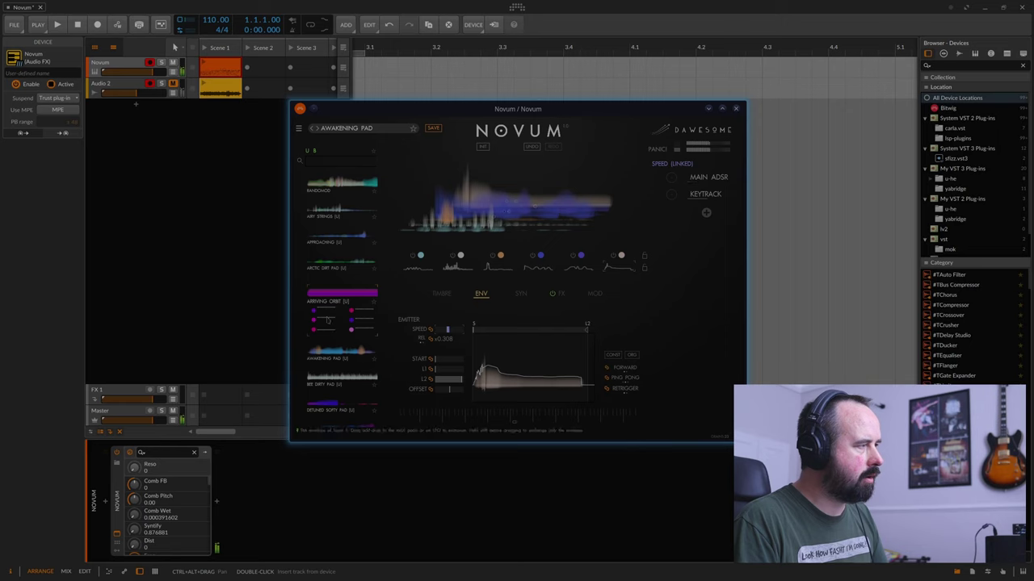
{"action": "left_click_drag", "start_coordinate": [321, 312], "coordinate": [418, 269]}
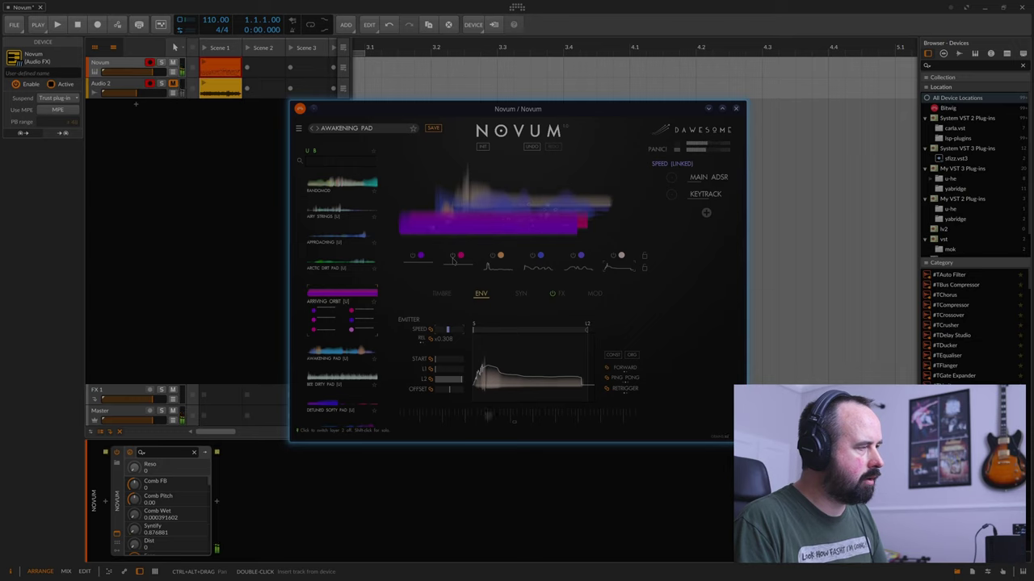
Step forward through BEE DIRTY PAD, DETUNED SOFTY PAD, DROWING PAD and EVOLVING PAD until FM PAD is loaded
{"action": "left_click", "coordinate": [317, 128]}
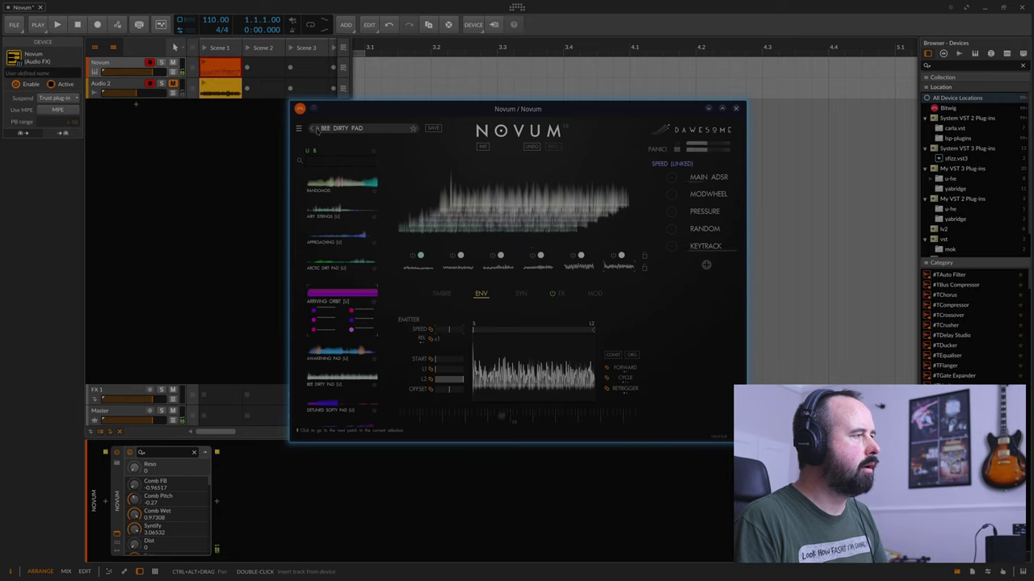
{"action": "left_click", "coordinate": [318, 129]}
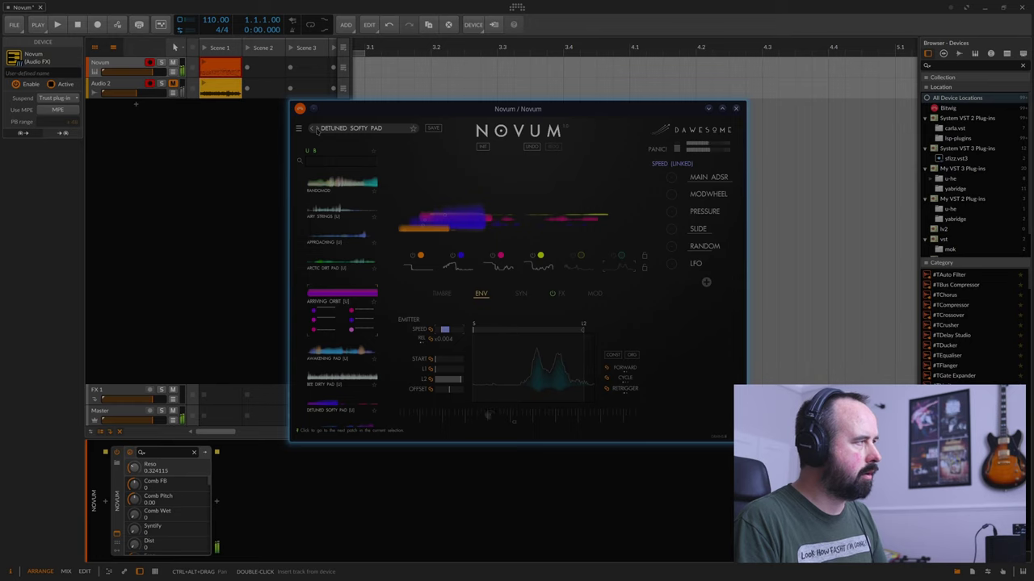
{"action": "left_click", "coordinate": [317, 130]}
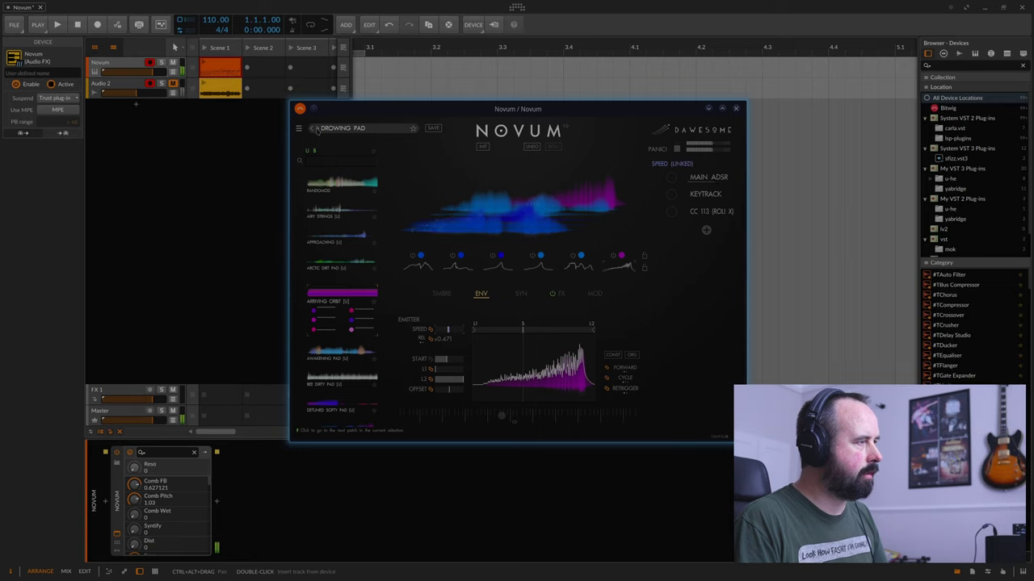
{"action": "left_click", "coordinate": [316, 129]}
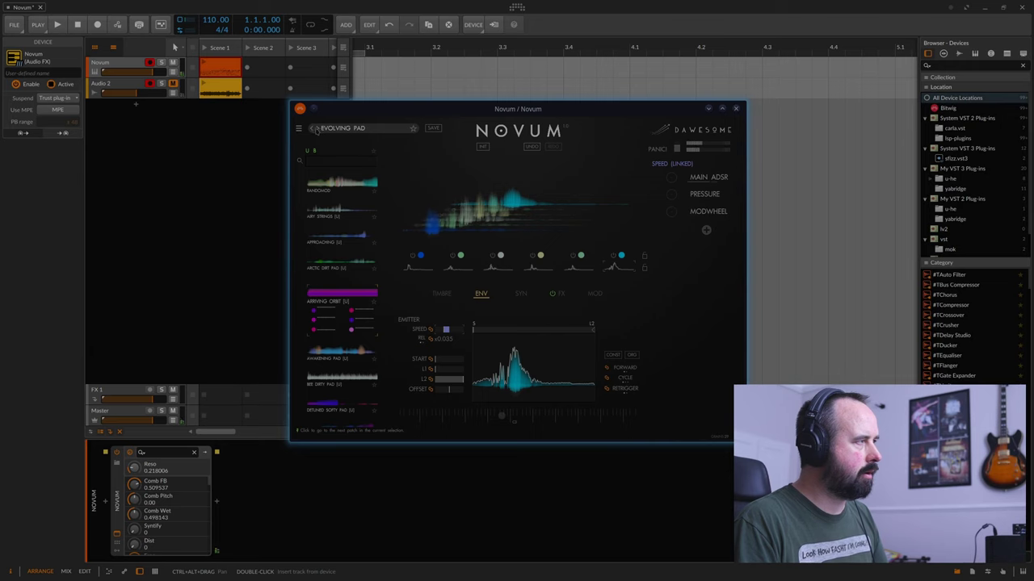
{"action": "left_click", "coordinate": [317, 129]}
{"action": "left_click", "coordinate": [317, 130]}
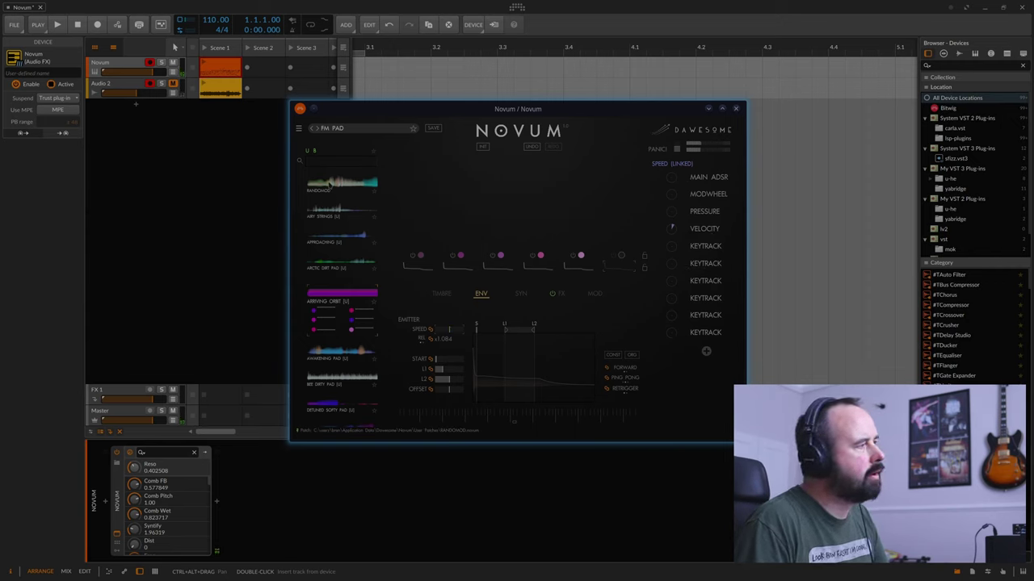
Replace FM PAD's first three layers with RANDOMOD layers, ending with the green one in layer 2 and the white one in layer 3
{"action": "mouse_move", "coordinate": [328, 186]}
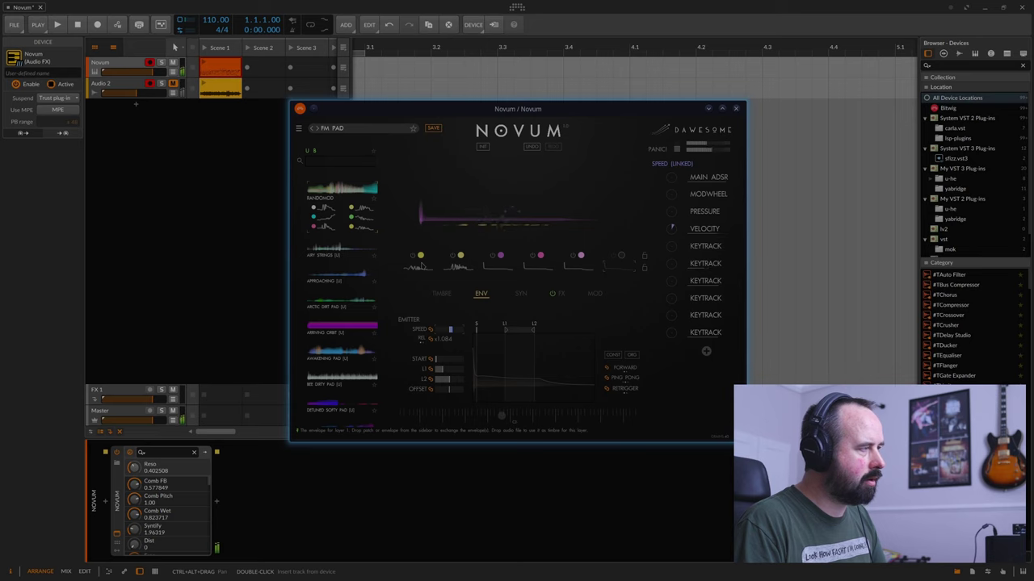
{"action": "left_click_drag", "start_coordinate": [410, 256], "coordinate": [458, 267]}
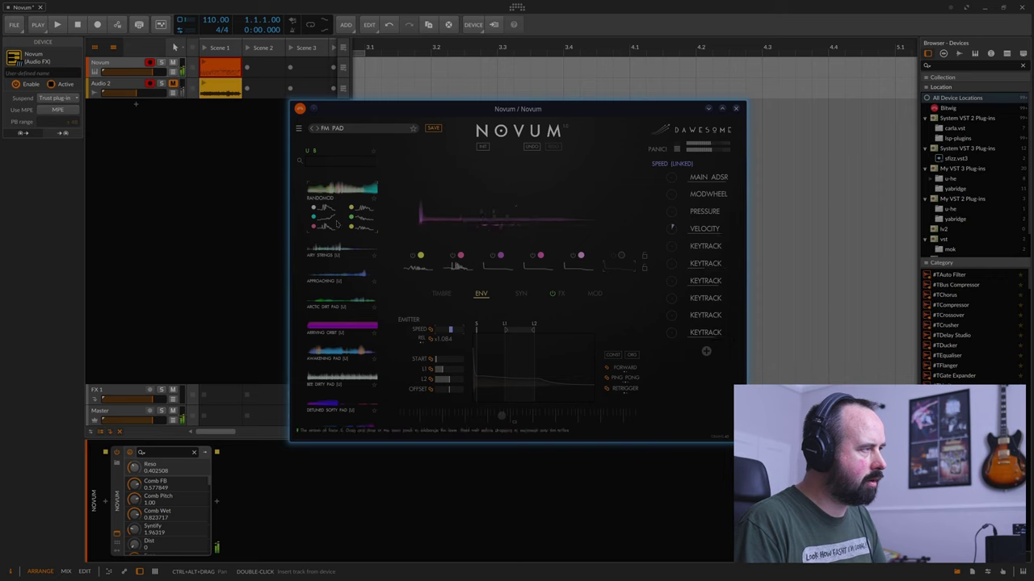
{"action": "left_click_drag", "start_coordinate": [420, 255], "coordinate": [460, 264]}
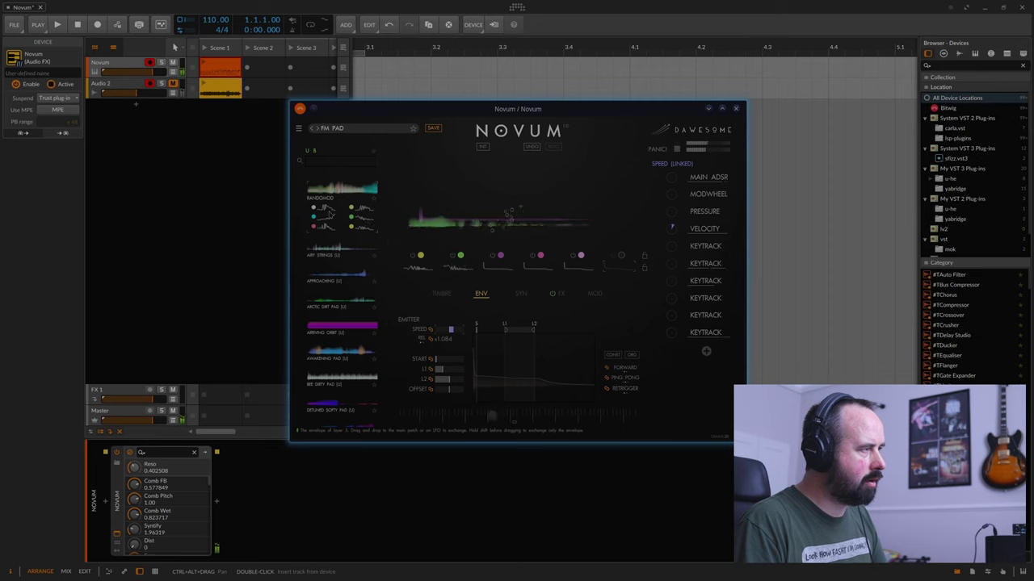
{"action": "left_click_drag", "start_coordinate": [323, 208], "coordinate": [497, 267]}
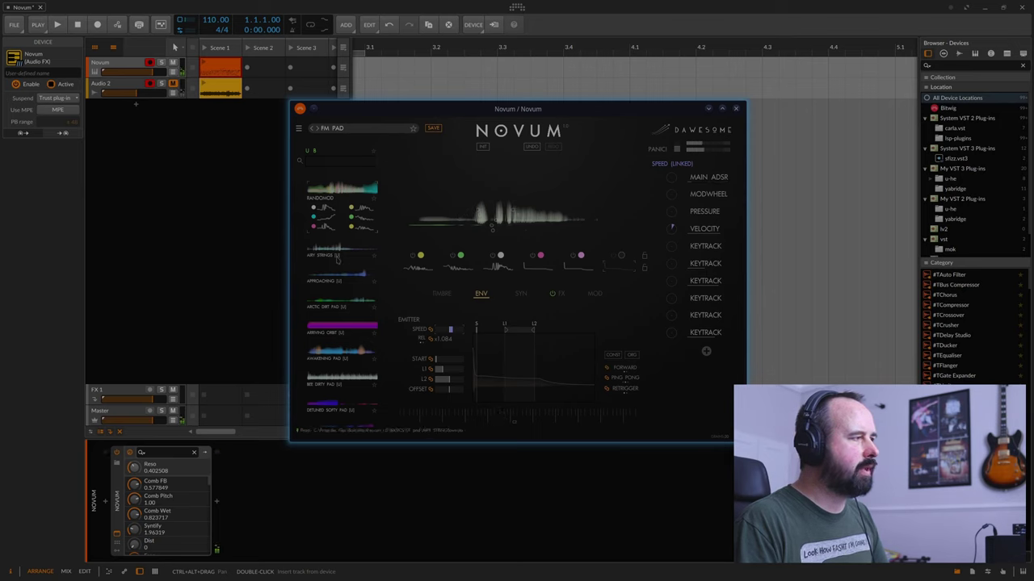
Step forward from FM PAD through the FOREVER PIANO patch to GRAINY STRINGS
{"action": "left_click", "coordinate": [317, 132]}
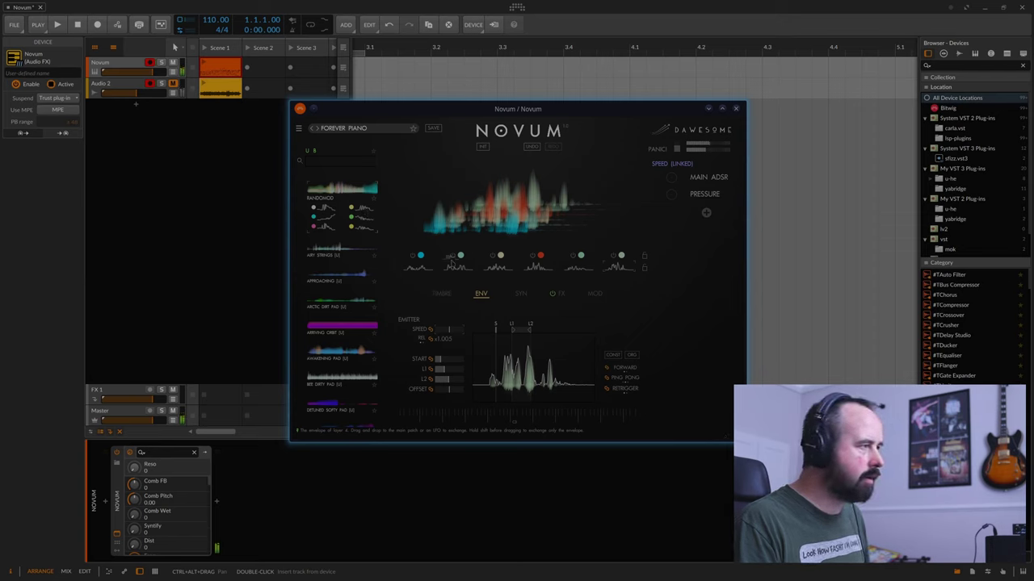
{"action": "left_click", "coordinate": [457, 268]}
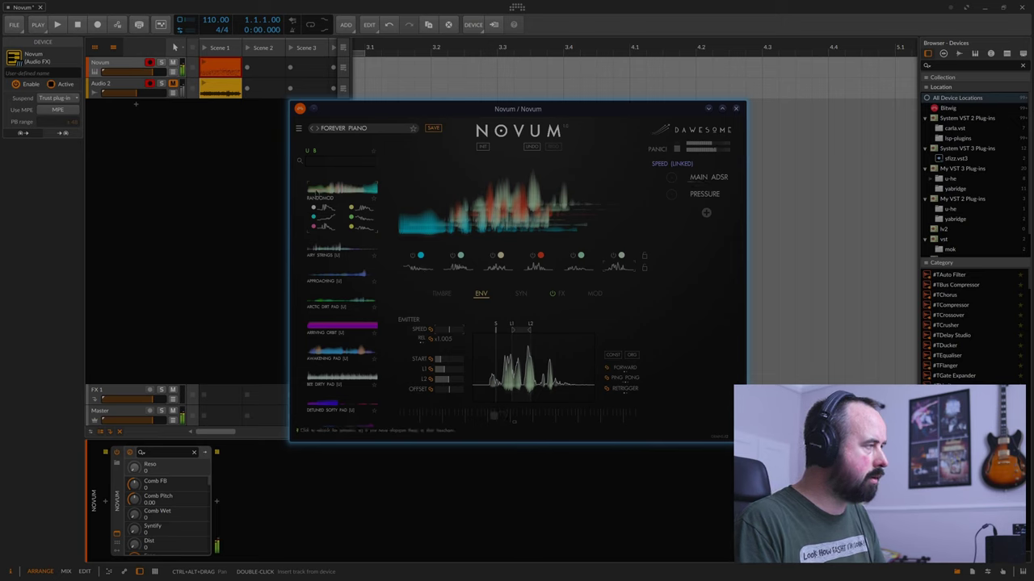
{"action": "left_click", "coordinate": [318, 130]}
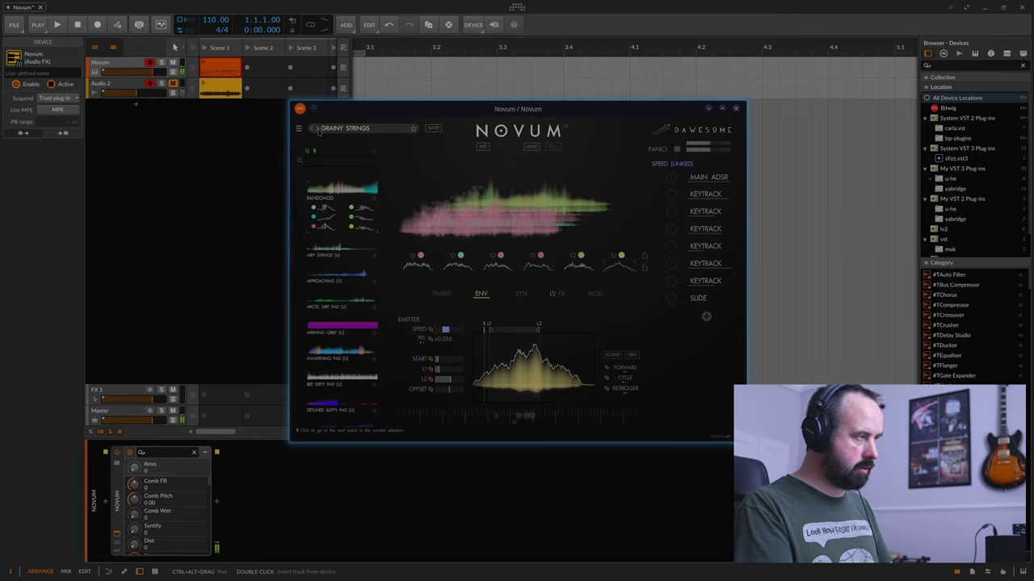
Adjust the Novum track's volume for GRAINY STRINGS and HOLLOW GLASS PAD while stepping forward through the patches to KRAKEN
{"action": "left_click", "coordinate": [155, 72]}
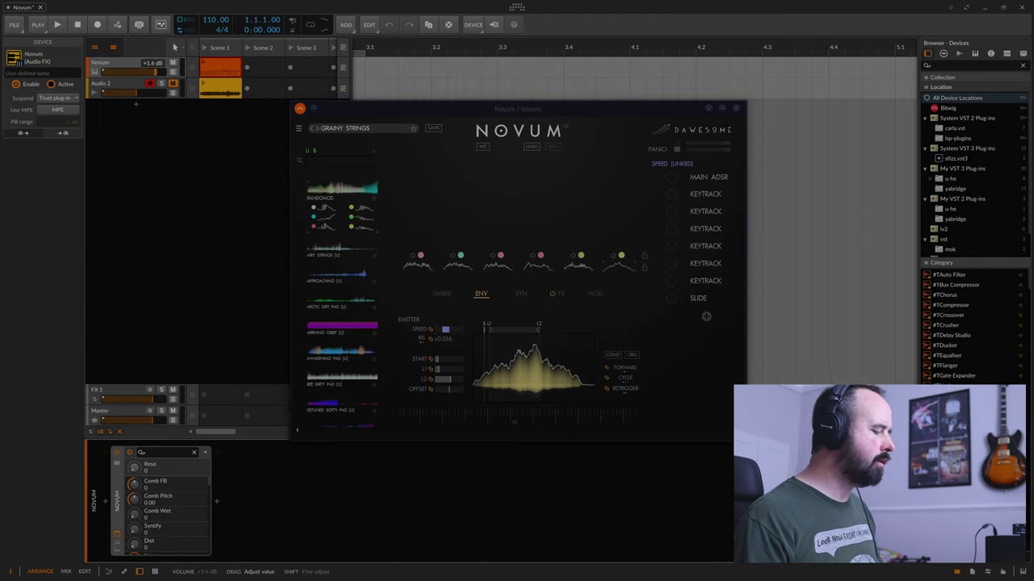
{"action": "left_click", "coordinate": [316, 128]}
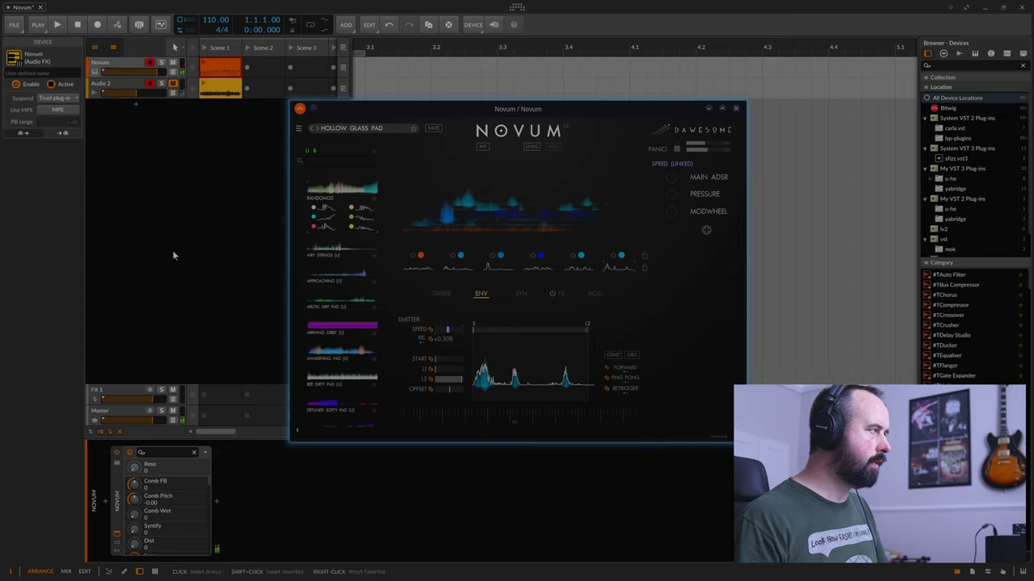
{"action": "left_click", "coordinate": [160, 73]}
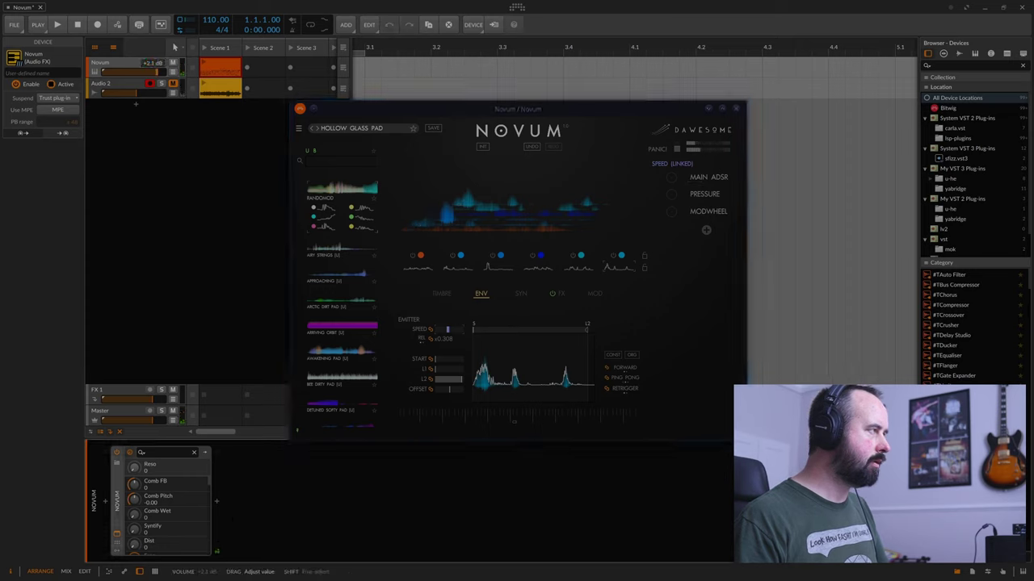
{"action": "left_click_drag", "start_coordinate": [153, 73], "coordinate": [153, 74]}
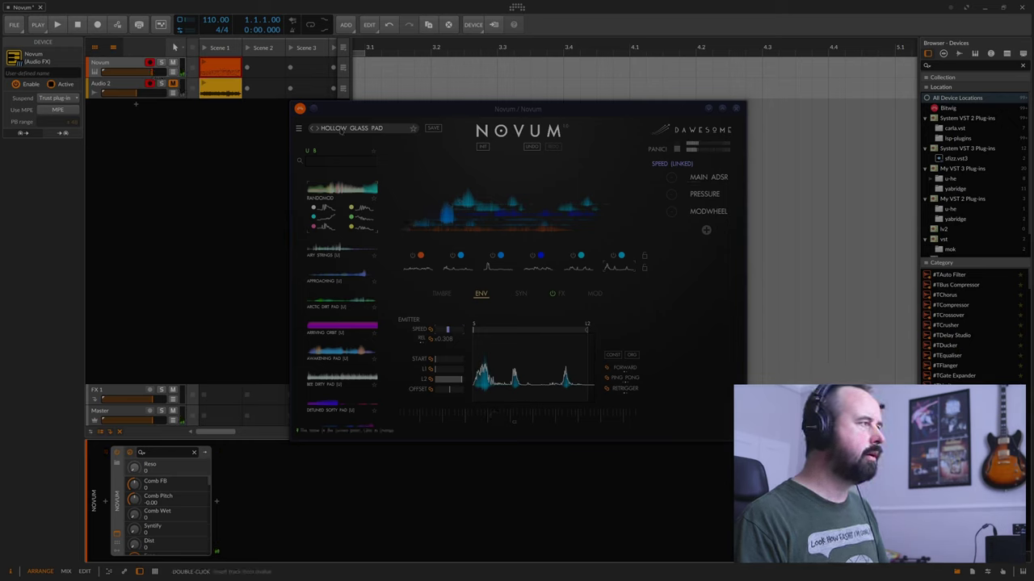
{"action": "left_click", "coordinate": [319, 130]}
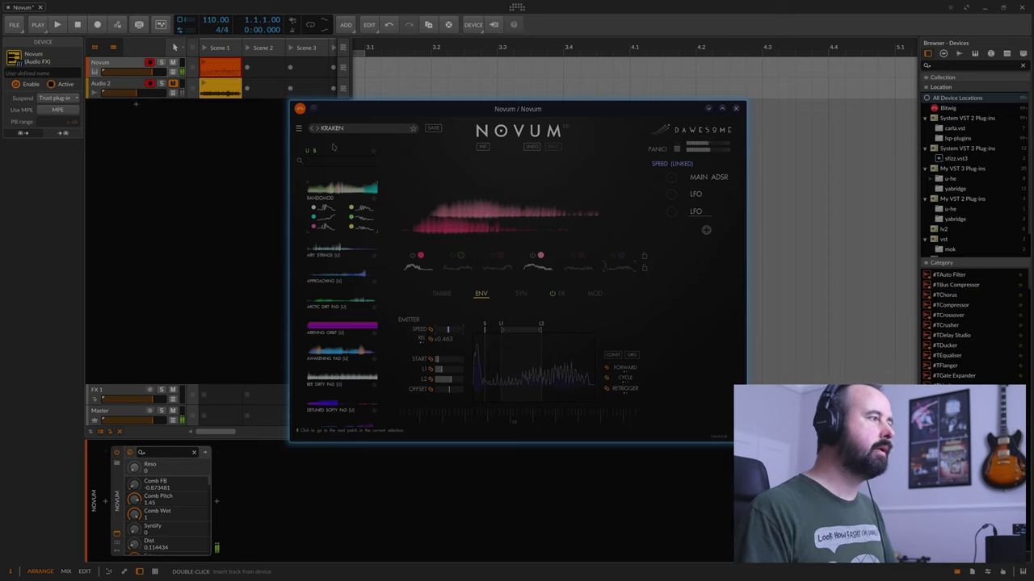
Load the INIT patch, decompose 120213-001.wav from the Gamelan folder into it, and maximize the DAW window again
{"action": "left_click", "coordinate": [482, 146]}
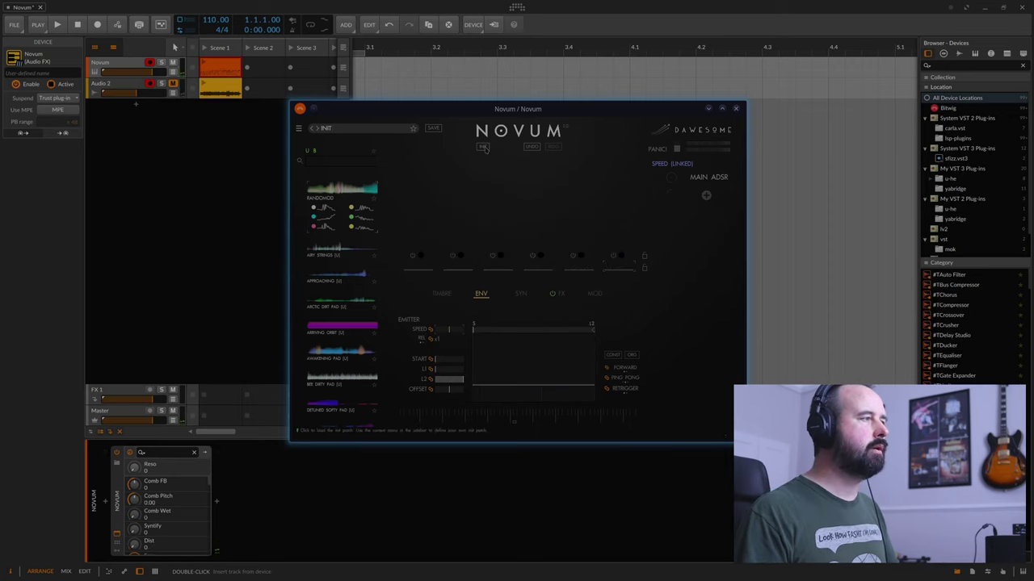
{"action": "double_click", "coordinate": [391, 10]}
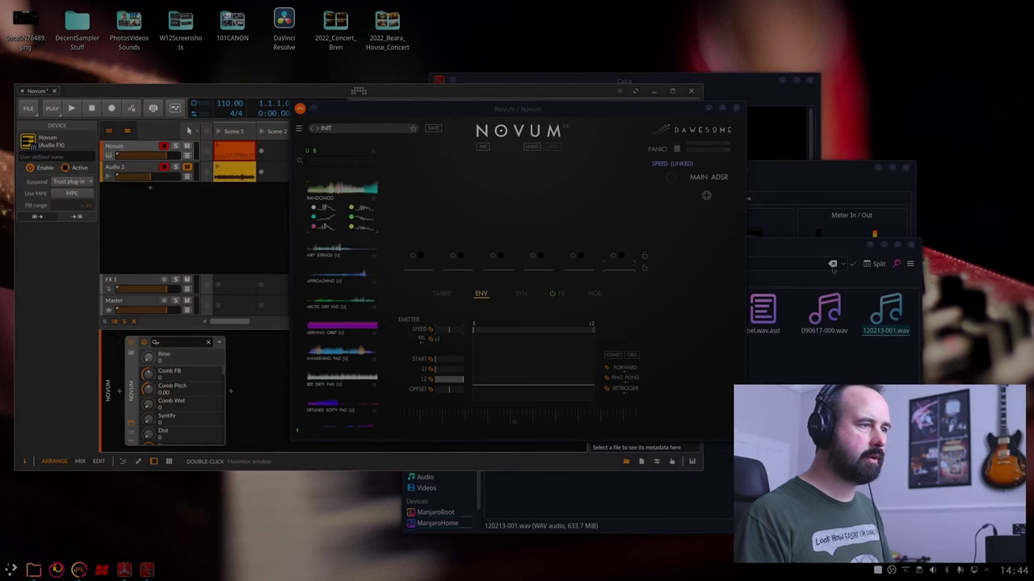
{"action": "left_click_drag", "start_coordinate": [886, 311], "coordinate": [501, 193]}
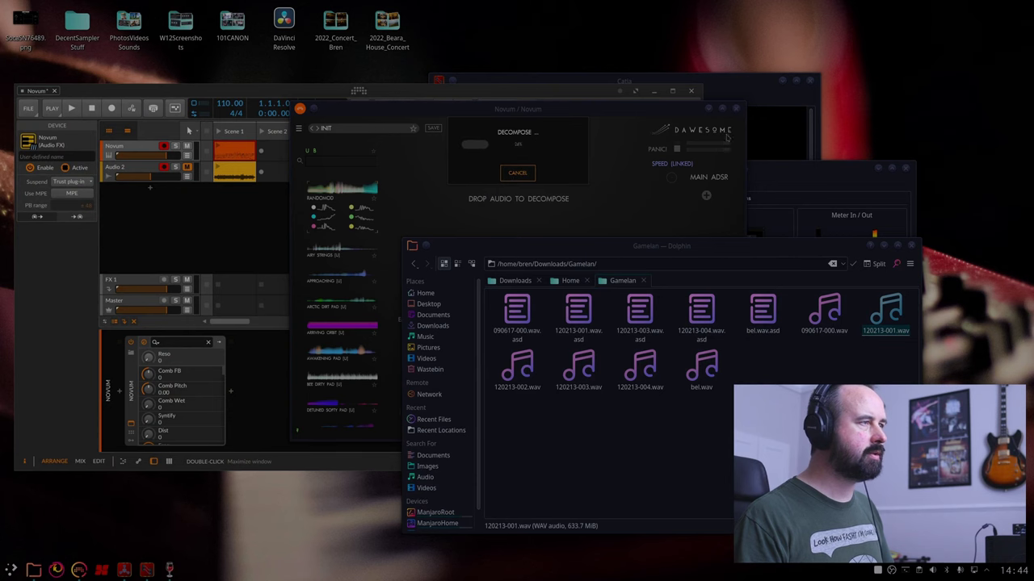
{"action": "left_click_drag", "start_coordinate": [409, 89], "coordinate": [573, 74]}
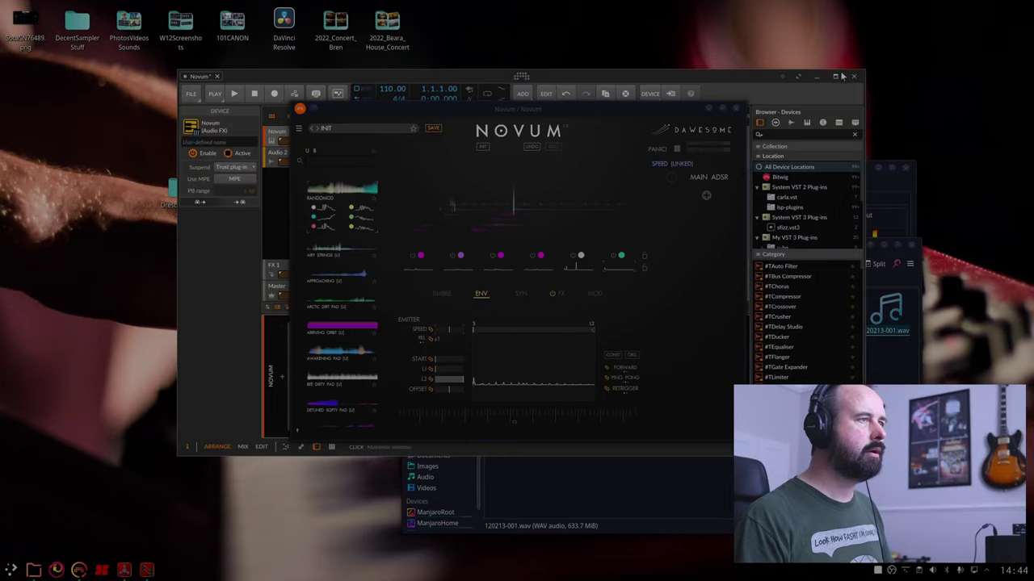
{"action": "left_click", "coordinate": [837, 76]}
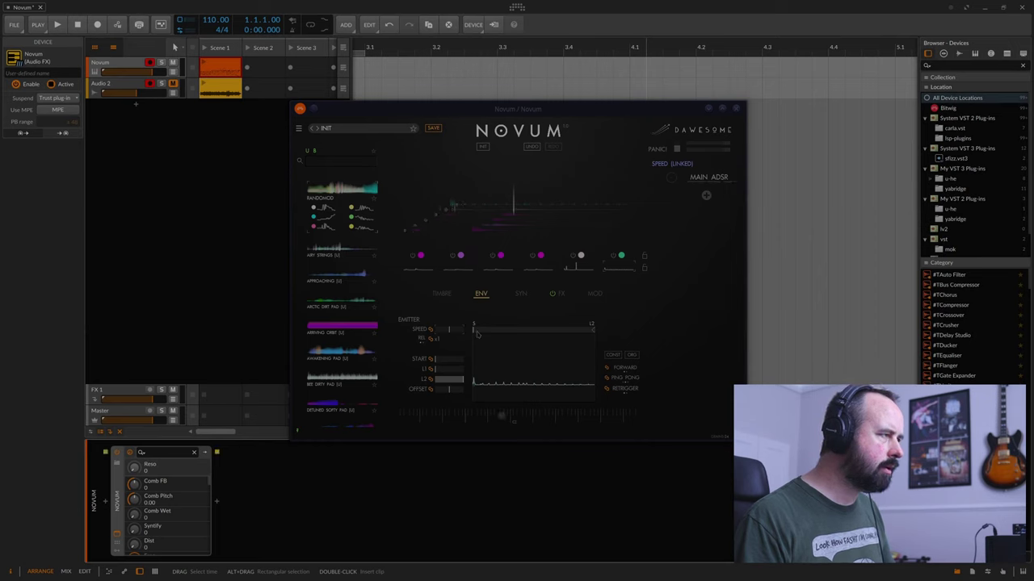
Set the emitter's START to 0.408, loop point L2 to 0.544554 and L1 to 0.356436, and adjust the Novum track's volume
{"action": "left_click", "coordinate": [509, 208]}
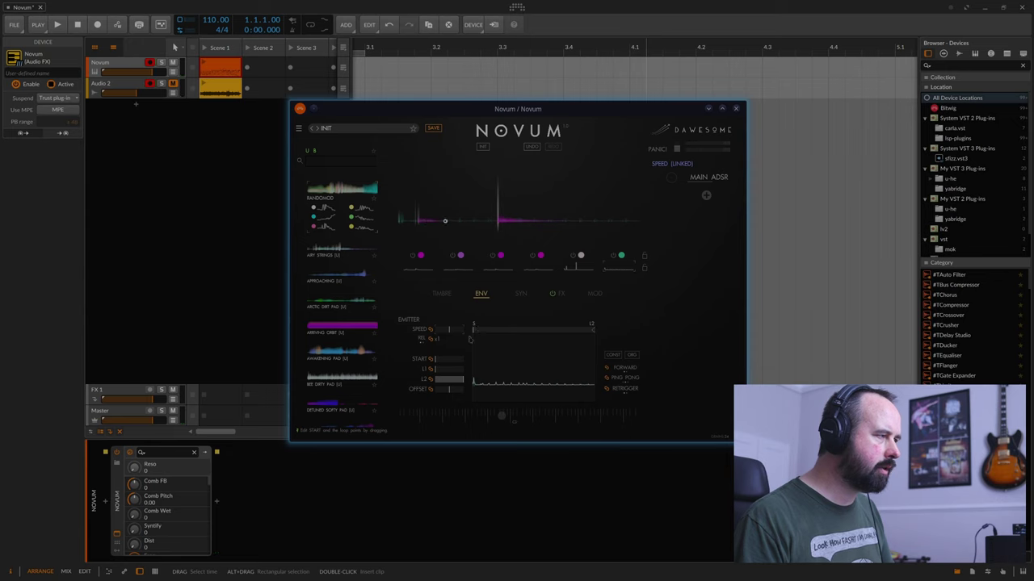
{"action": "left_click_drag", "start_coordinate": [436, 365], "coordinate": [473, 363]}
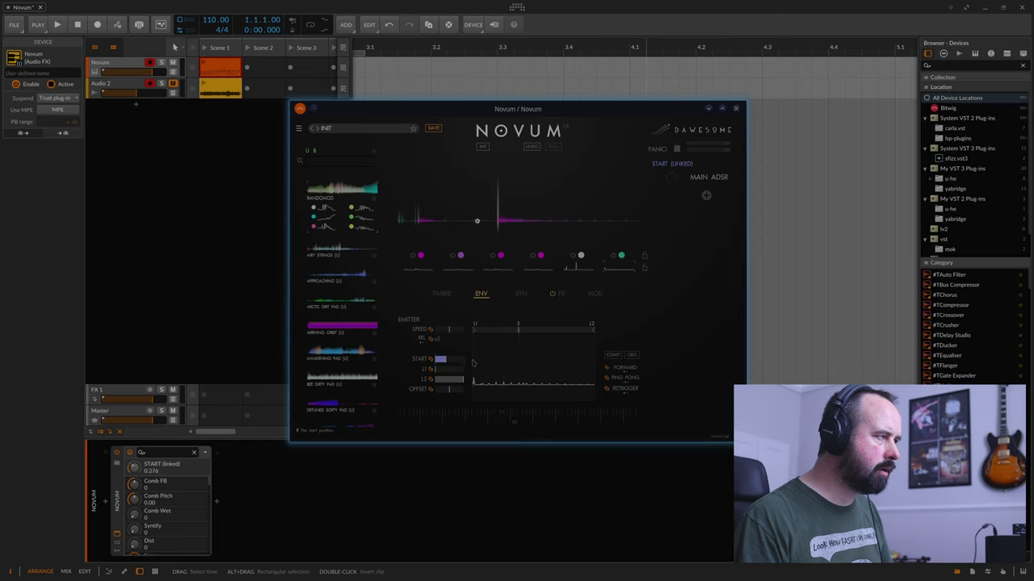
{"action": "left_click_drag", "start_coordinate": [473, 363], "coordinate": [476, 362]}
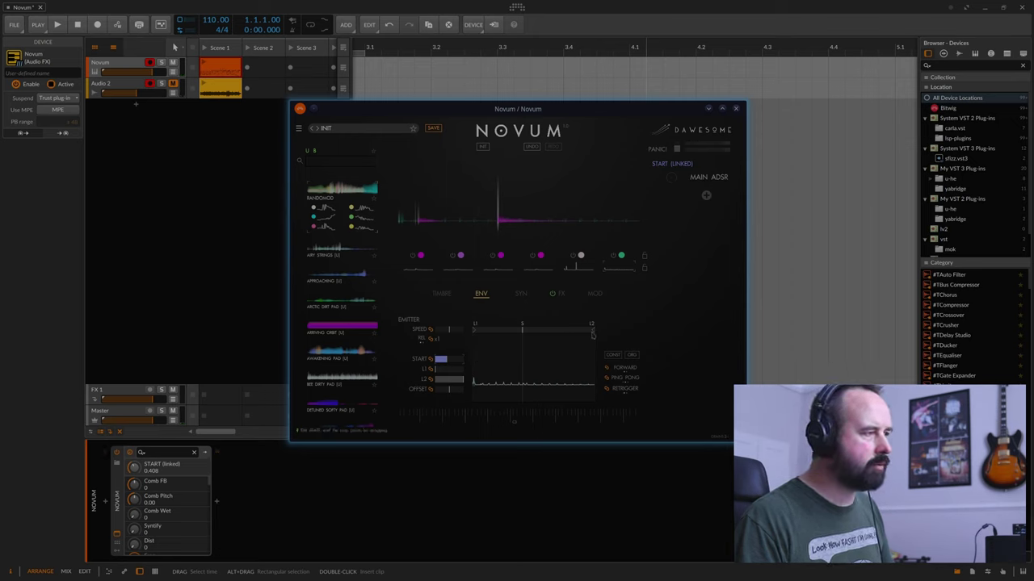
{"action": "mouse_move", "coordinate": [592, 336]}
{"action": "left_mouse_down"}
{"action": "mouse_move", "coordinate": [495, 334]}
{"action": "mouse_move", "coordinate": [599, 334]}
{"action": "mouse_move", "coordinate": [525, 332]}
{"action": "mouse_move", "coordinate": [538, 332]}
{"action": "left_mouse_up"}
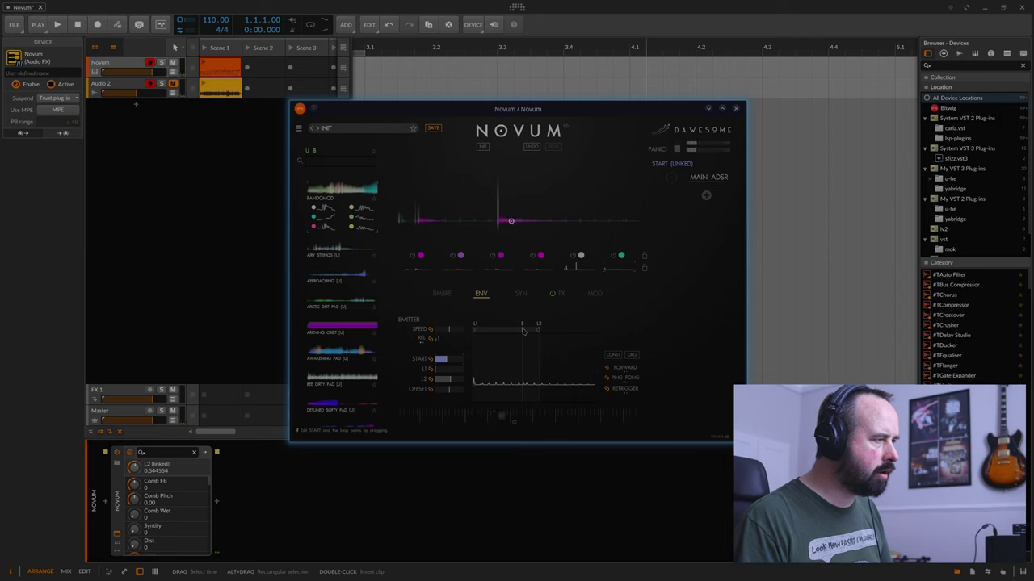
{"action": "mouse_move", "coordinate": [474, 332]}
{"action": "left_mouse_down"}
{"action": "mouse_move", "coordinate": [522, 338]}
{"action": "mouse_move", "coordinate": [512, 337]}
{"action": "left_mouse_up"}
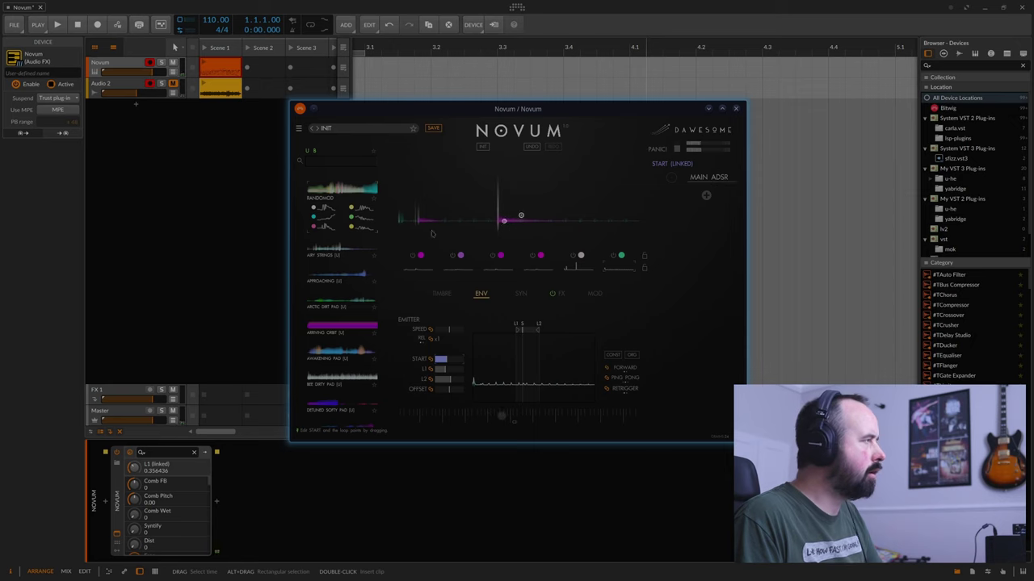
{"action": "left_click", "coordinate": [153, 71]}
{"action": "left_click_drag", "start_coordinate": [153, 71], "coordinate": [153, 67]}
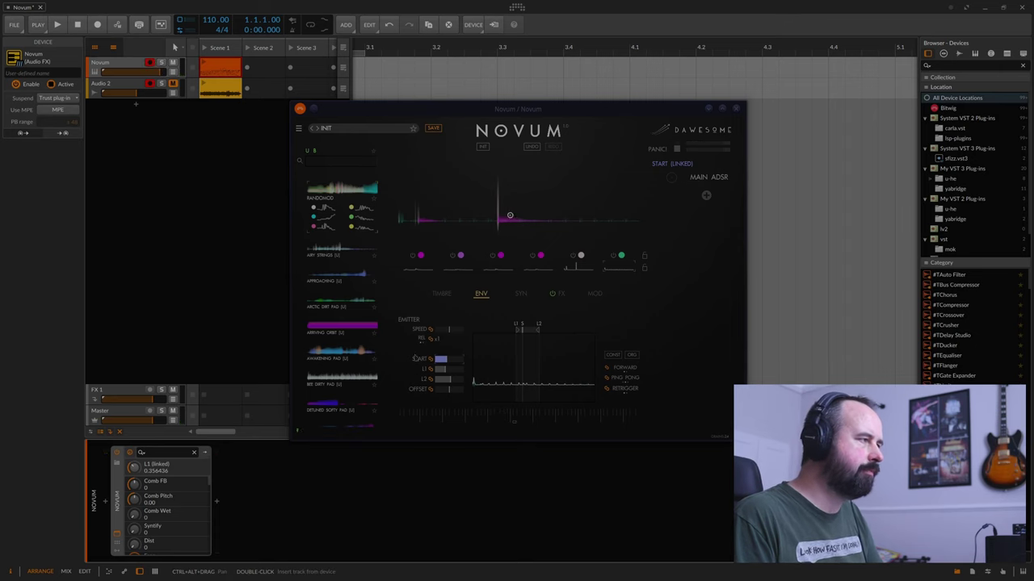
Reduce the timbre's linked grain size to its minimum, and settle on a size of about 0.014 and a density of 0.274342
{"action": "left_click", "coordinate": [442, 294]}
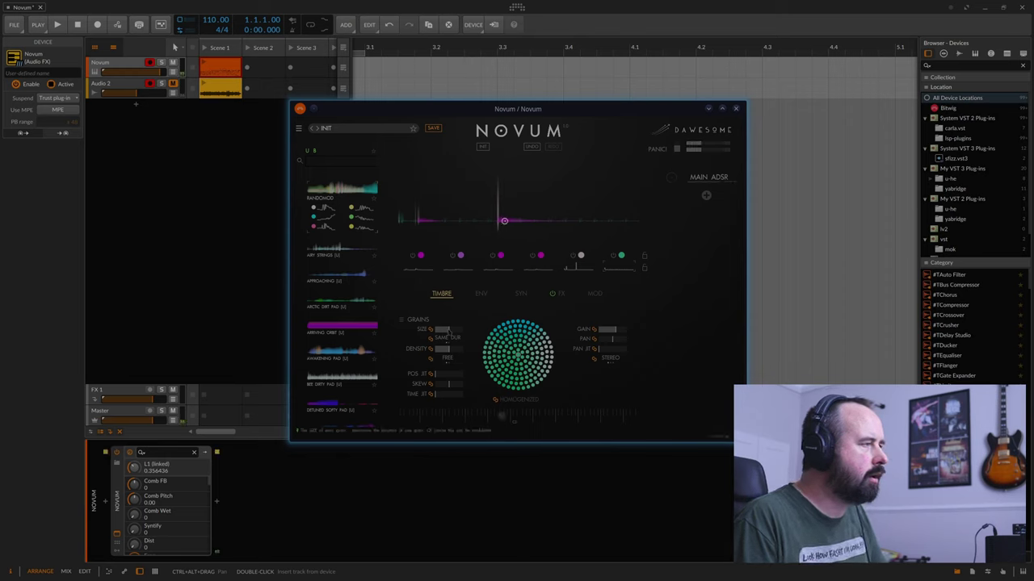
{"action": "left_click_drag", "start_coordinate": [447, 331], "coordinate": [417, 332]}
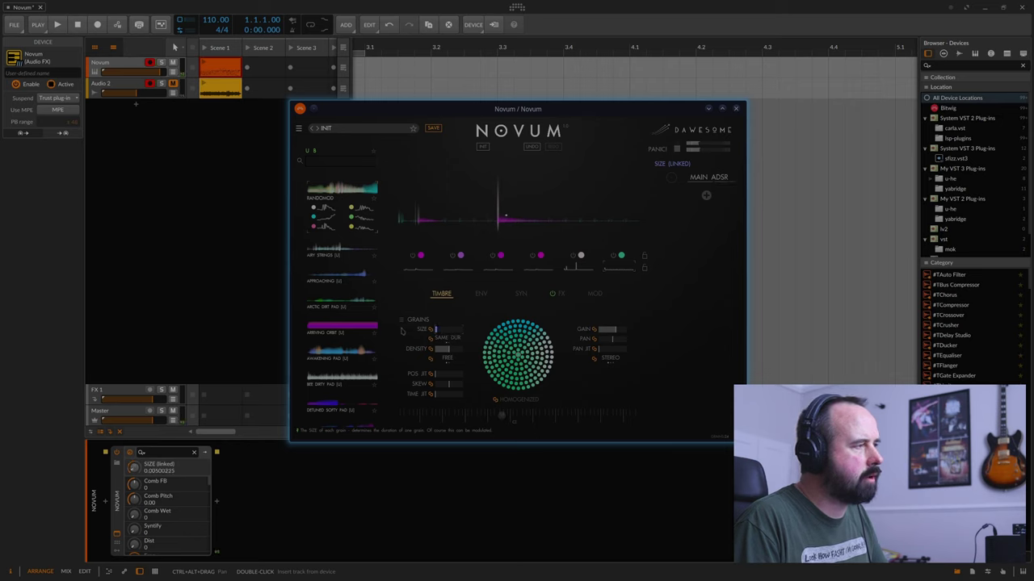
{"action": "left_click_drag", "start_coordinate": [398, 331], "coordinate": [396, 331]}
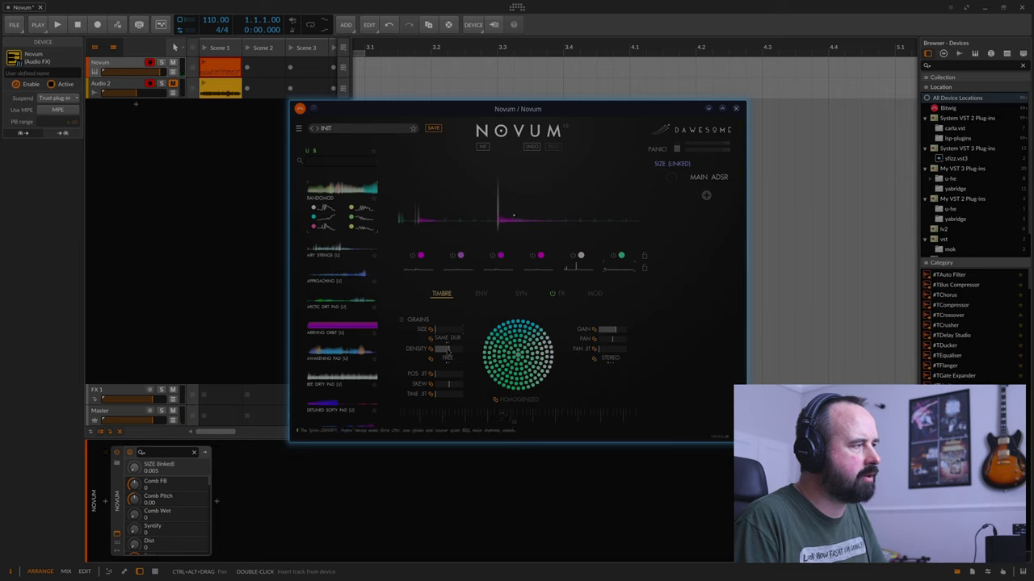
{"action": "mouse_move", "coordinate": [443, 350]}
{"action": "left_mouse_down"}
{"action": "mouse_move", "coordinate": [409, 351]}
{"action": "mouse_move", "coordinate": [428, 353]}
{"action": "left_mouse_up"}
{"action": "left_click", "coordinate": [436, 330]}
{"action": "left_click_drag", "start_coordinate": [450, 335], "coordinate": [463, 336]}
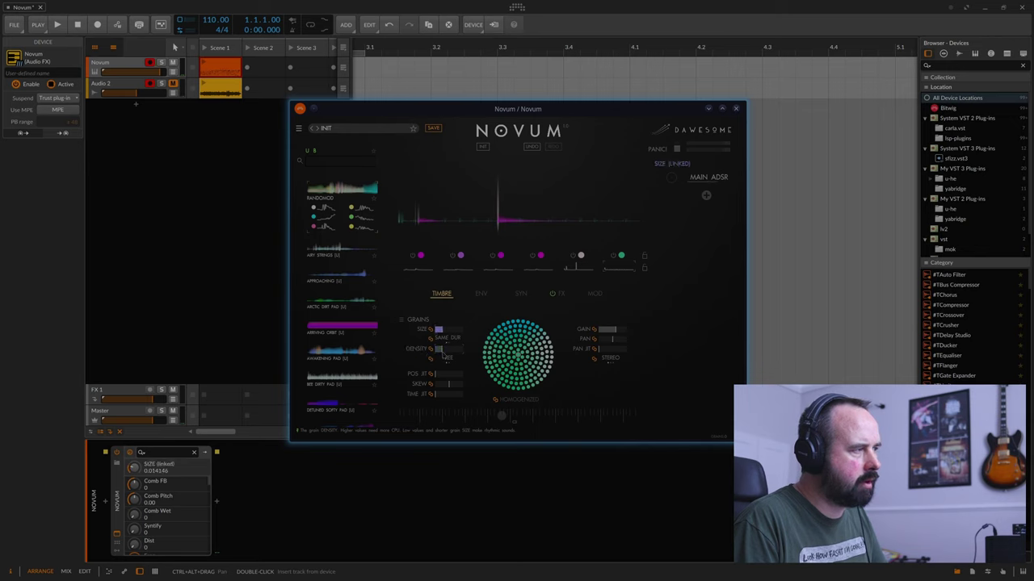
{"action": "left_click", "coordinate": [441, 351]}
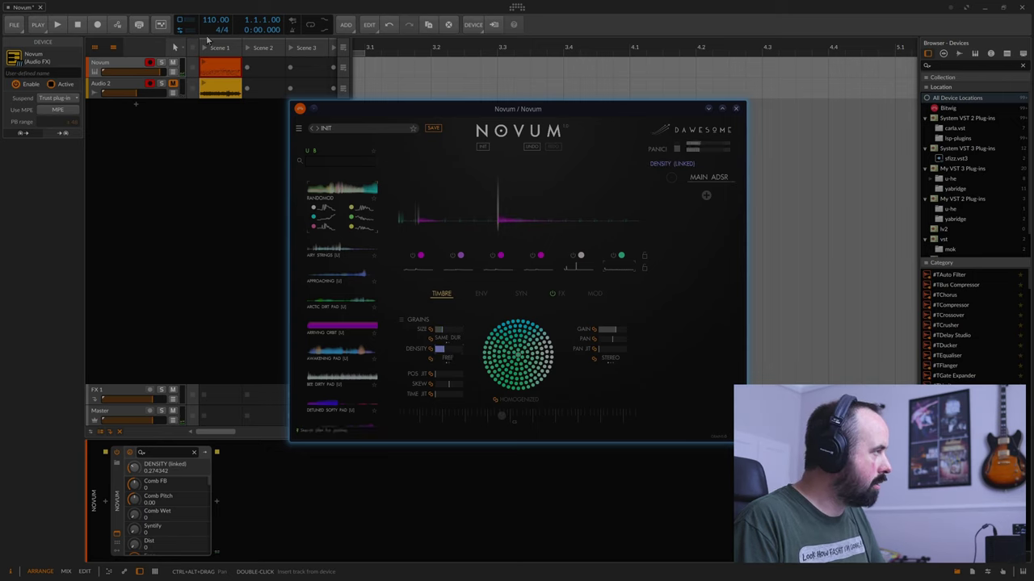
Insert the Limiter plug-in after Novum in the device chain and check its preset browser without choosing a preset
{"action": "left_click", "coordinate": [217, 504]}
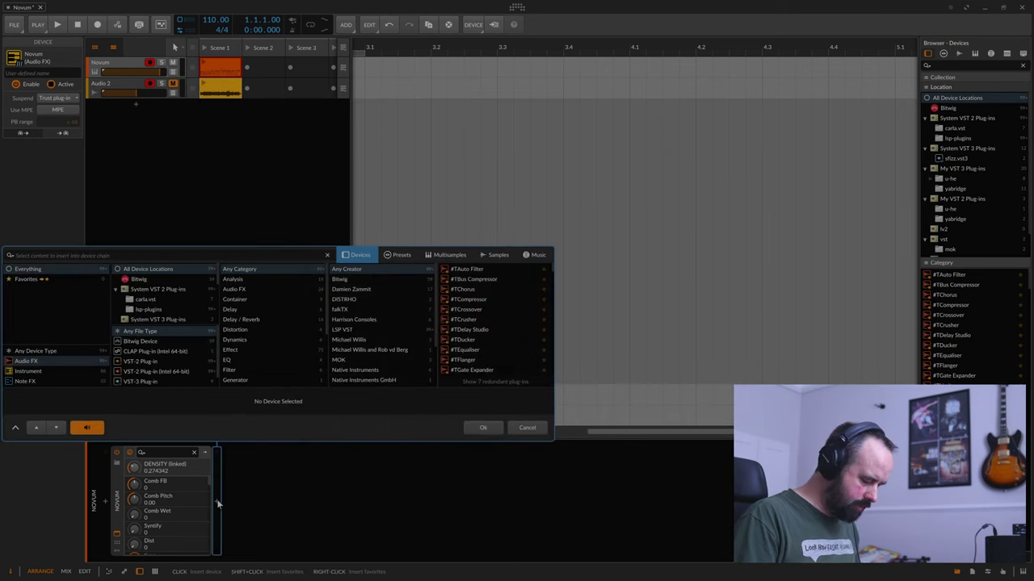
{"action": "type", "text": "limiter"}
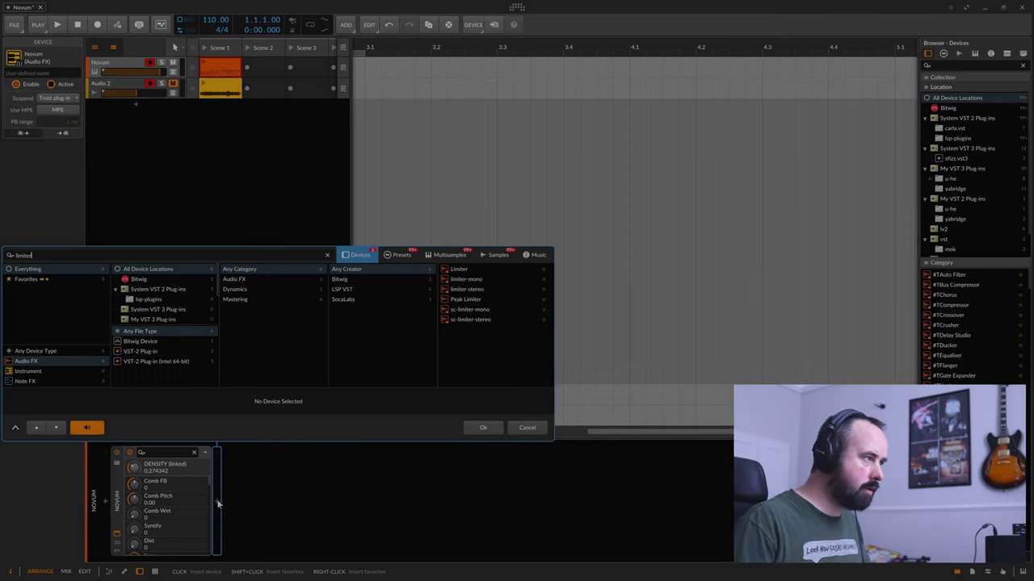
{"action": "left_click", "coordinate": [459, 271]}
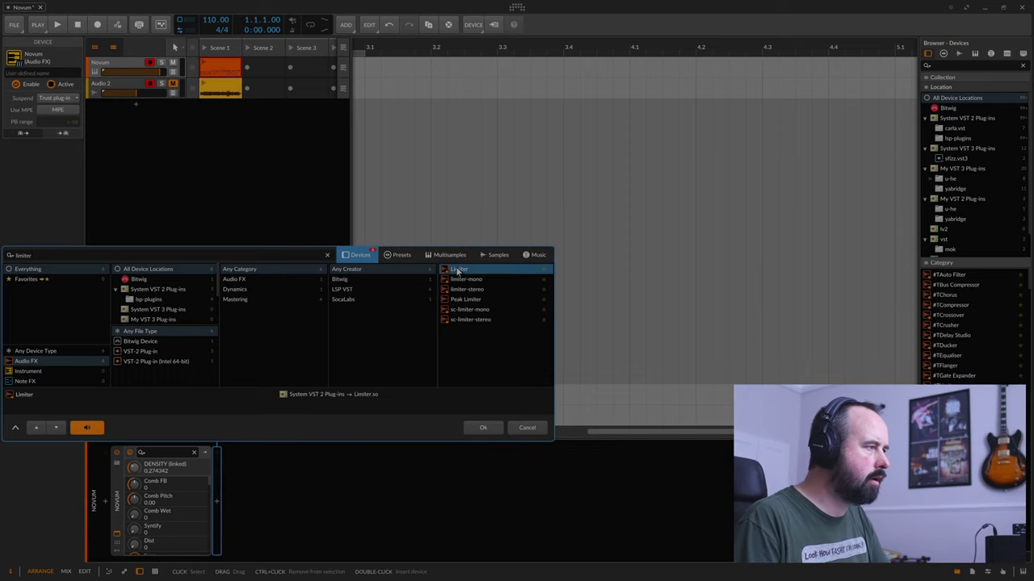
{"action": "left_click", "coordinate": [401, 254]}
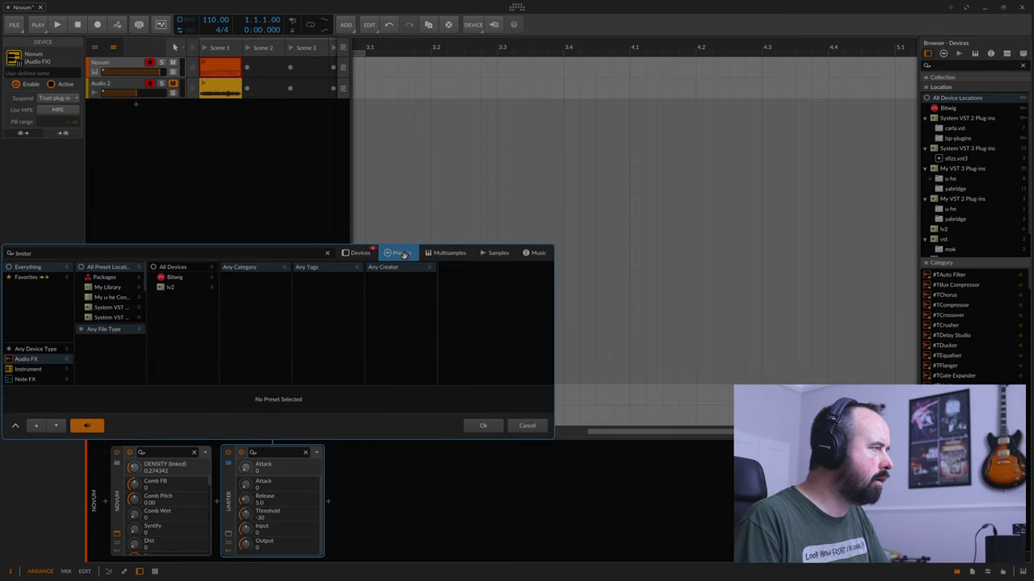
{"action": "left_click", "coordinate": [483, 426]}
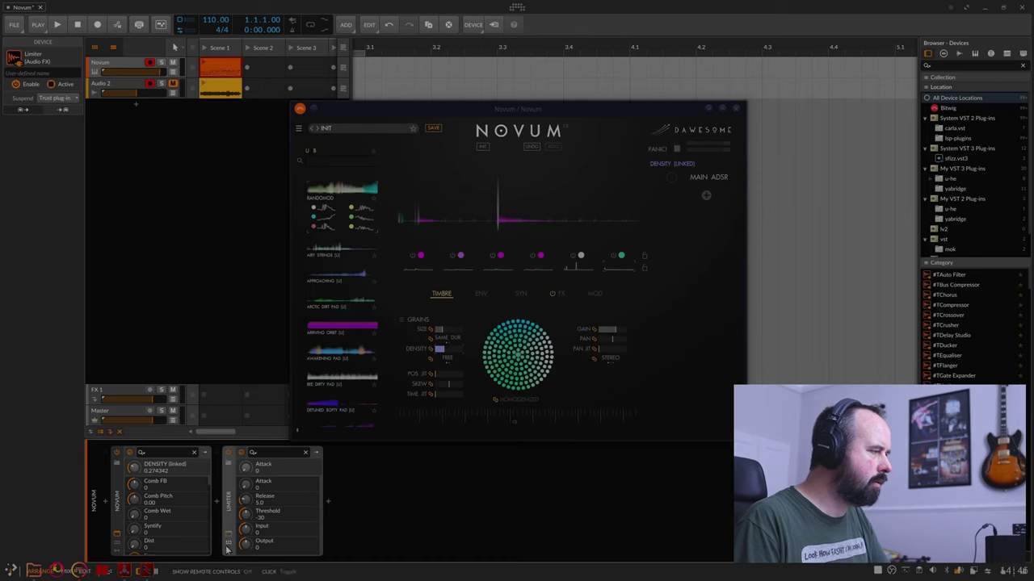
{"action": "left_click", "coordinate": [227, 464]}
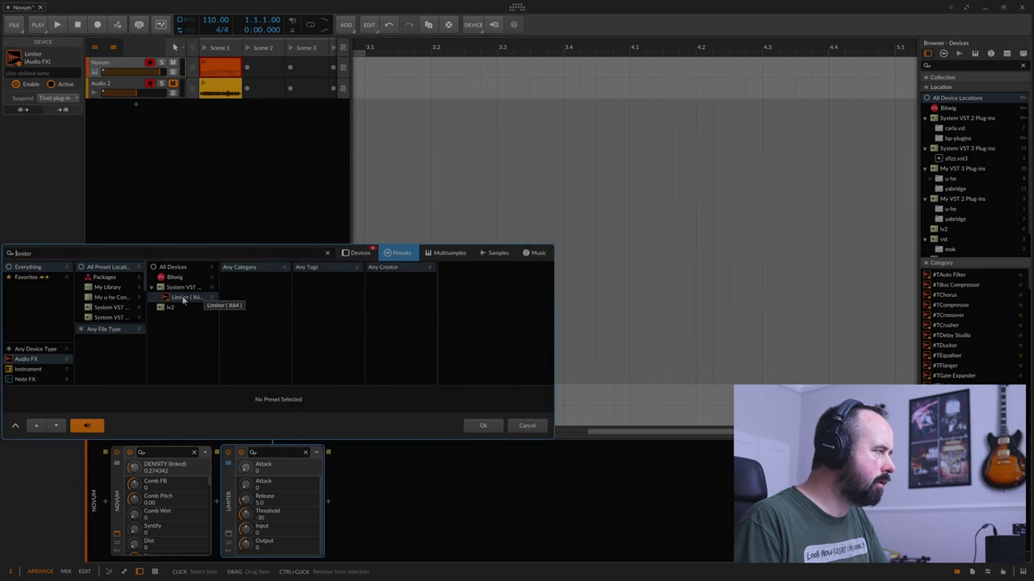
{"action": "left_click", "coordinate": [485, 426]}
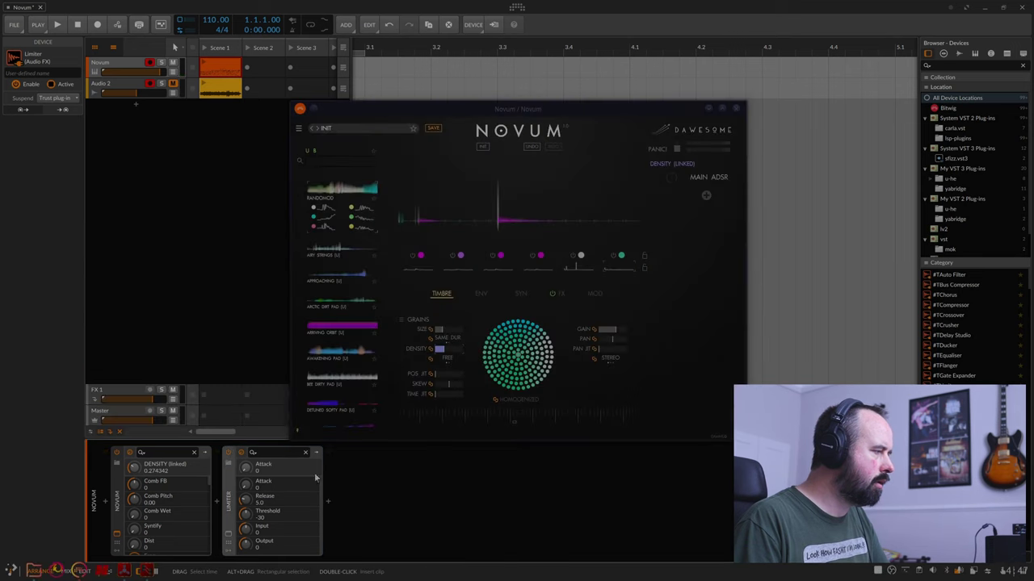
Search the device browser for "comp" and insert the Compressor plug-in between Novum and the Limiter
{"action": "left_click", "coordinate": [216, 502]}
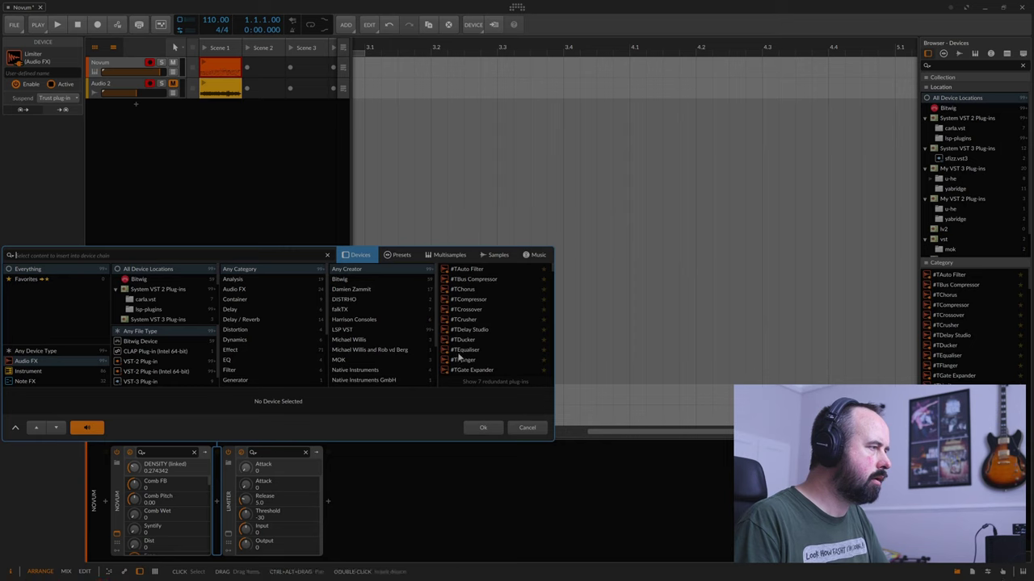
{"action": "scroll", "coordinate": [460, 355], "scroll_direction": "down", "scroll_amount": 3}
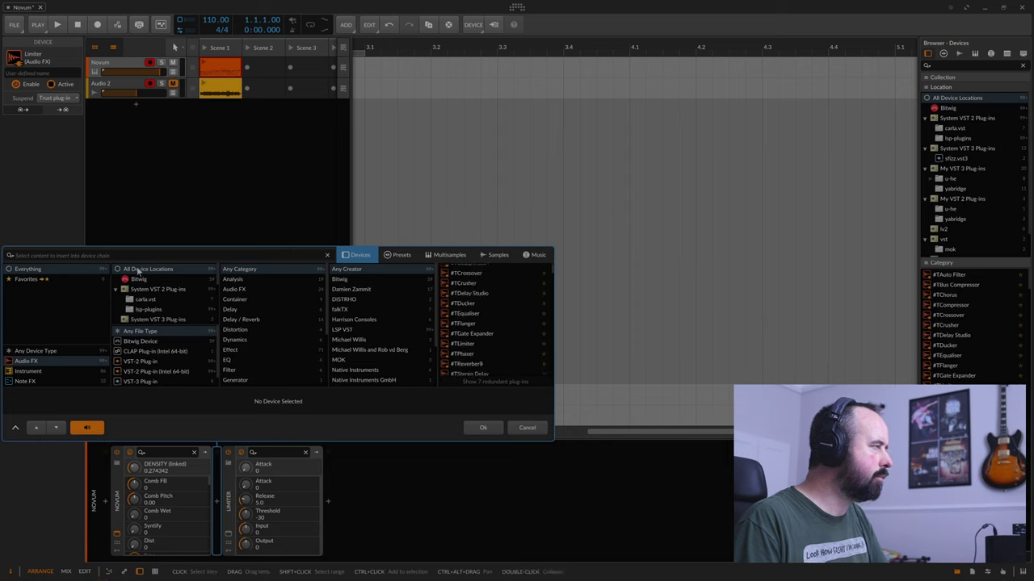
{"action": "type", "text": "comp"}
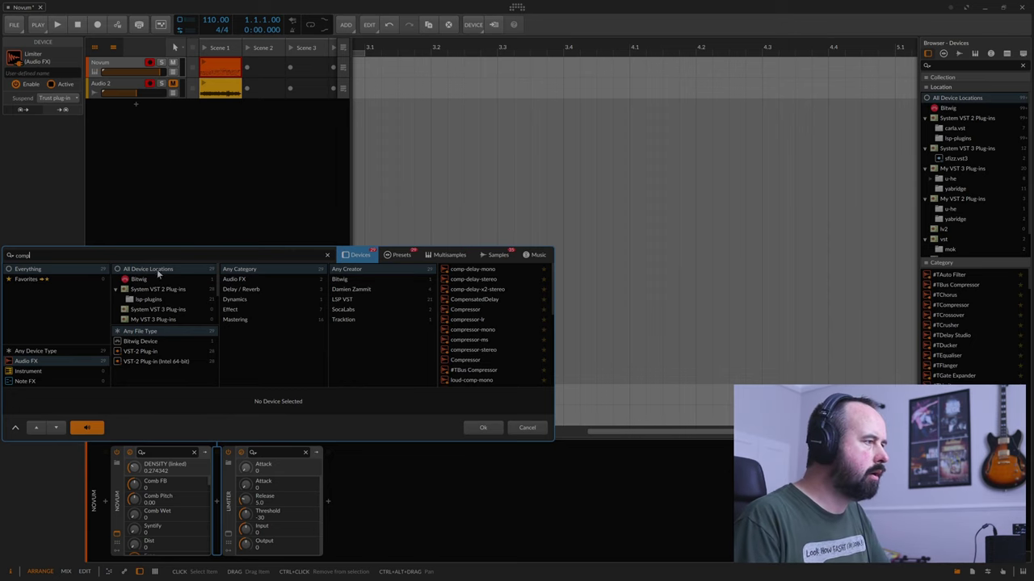
{"action": "left_click", "coordinate": [465, 310]}
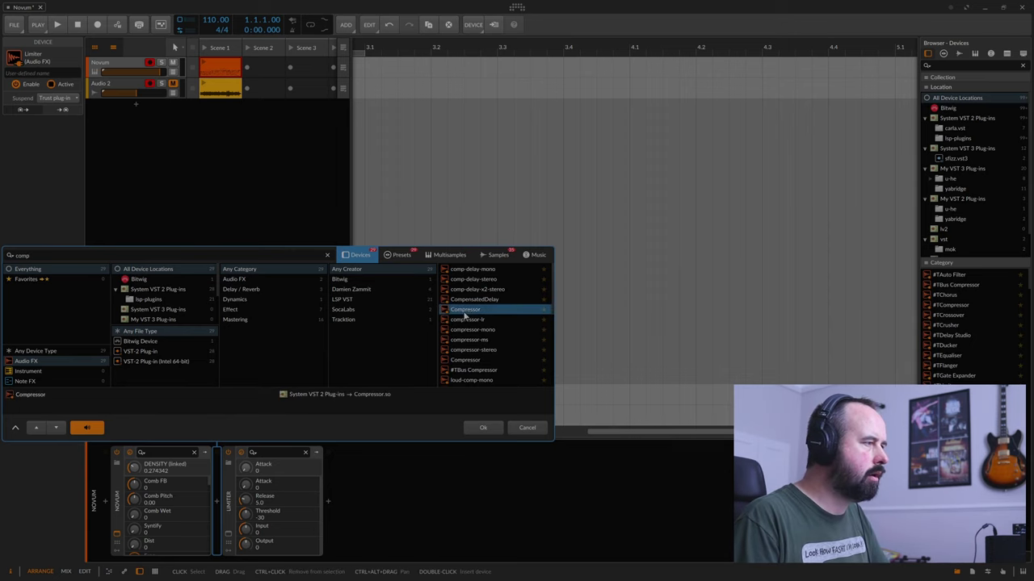
{"action": "left_click", "coordinate": [482, 427]}
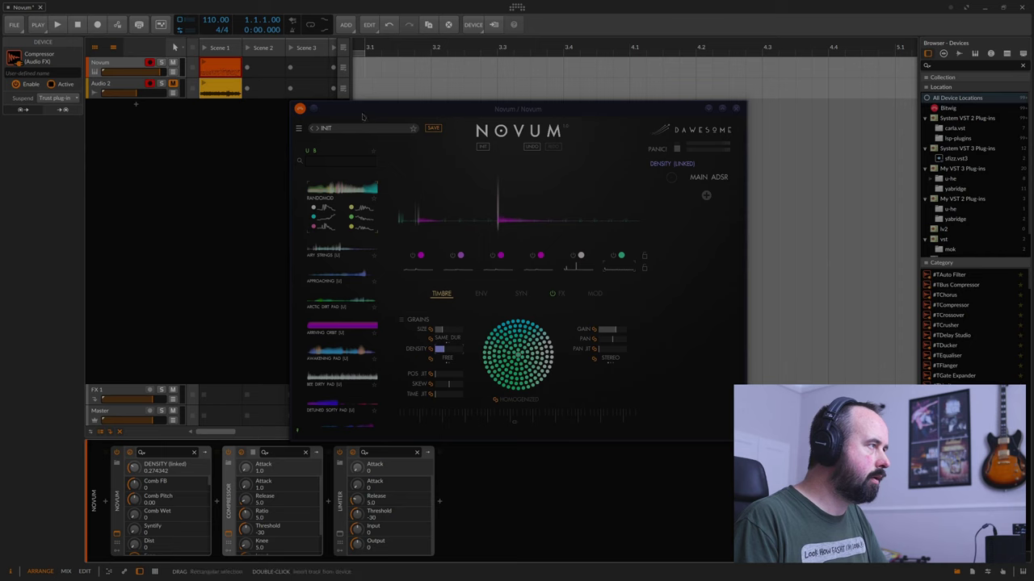
Move the Novum window slightly higher, and delete the Limiter and Compressor from the device chain
{"action": "mouse_move", "coordinate": [362, 112]}
{"action": "left_mouse_down"}
{"action": "mouse_move", "coordinate": [629, 100]}
{"action": "mouse_move", "coordinate": [319, 90]}
{"action": "mouse_move", "coordinate": [357, 92]}
{"action": "left_mouse_up"}
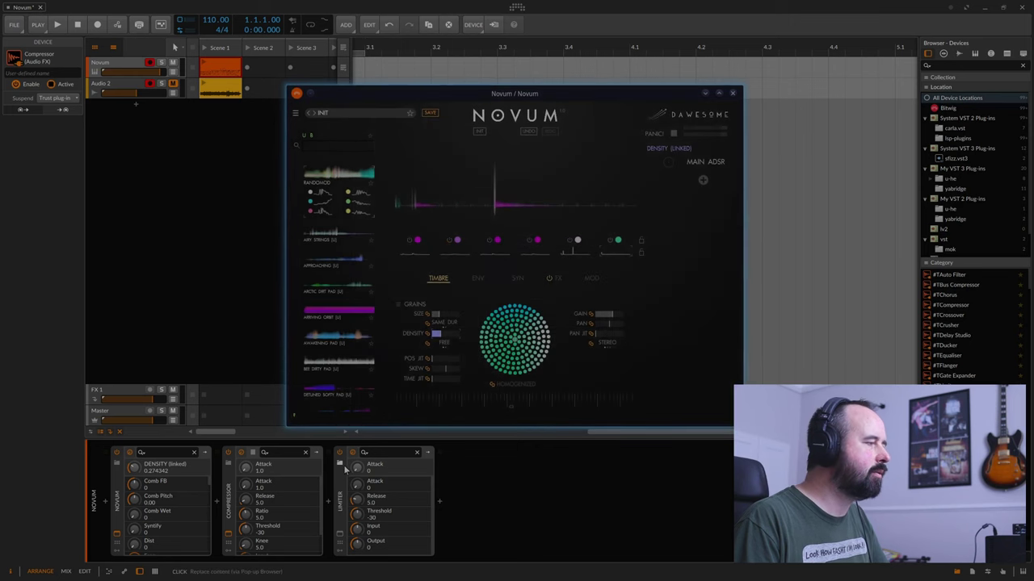
{"action": "left_click", "coordinate": [343, 479]}
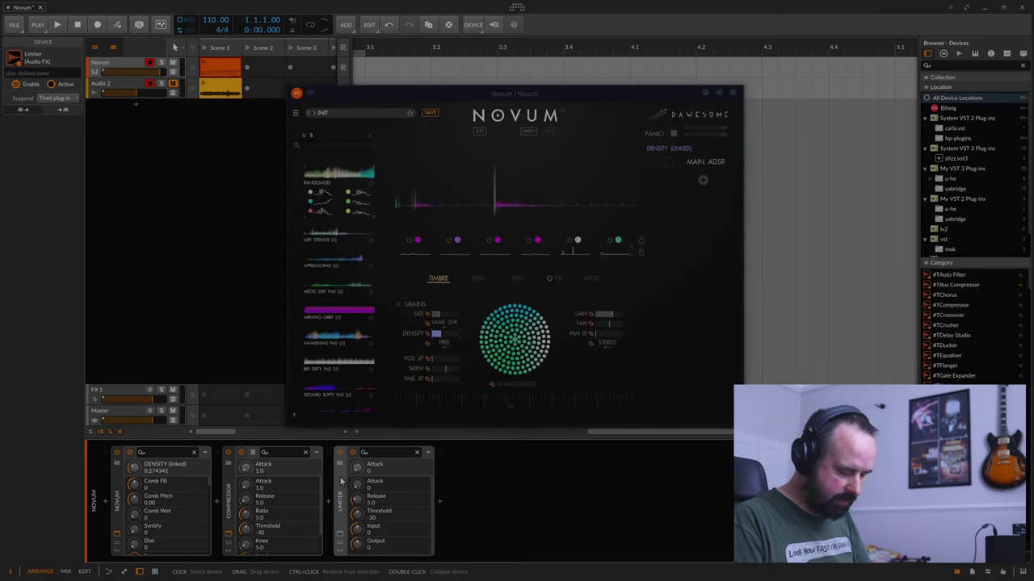
{"action": "key", "text": "Delete"}
{"action": "key", "text": "Delete"}
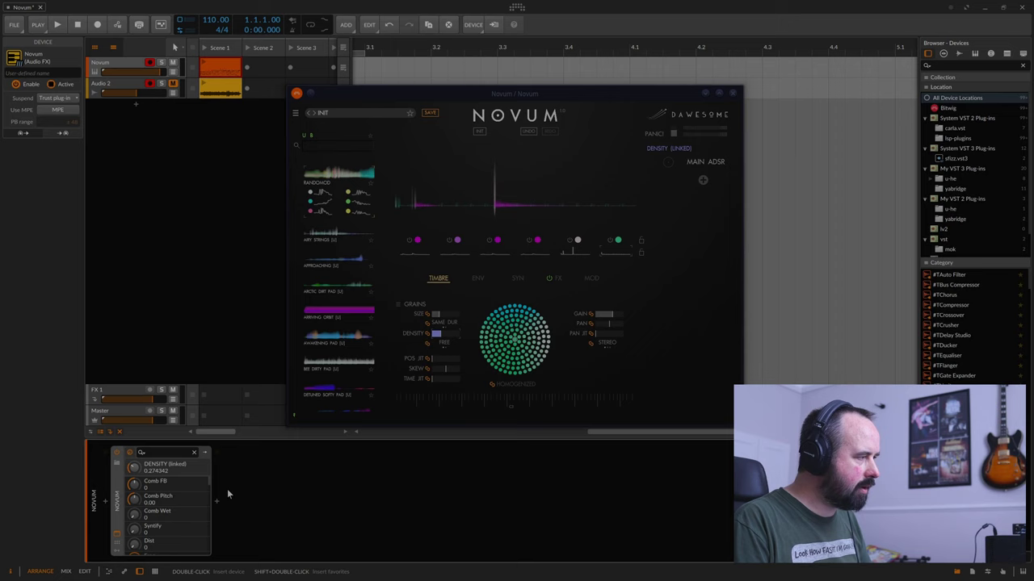
Filter the audio effects to Bitwig devices matching "limit" and insert the Peak Limiter after Novum
{"action": "left_click", "coordinate": [215, 504]}
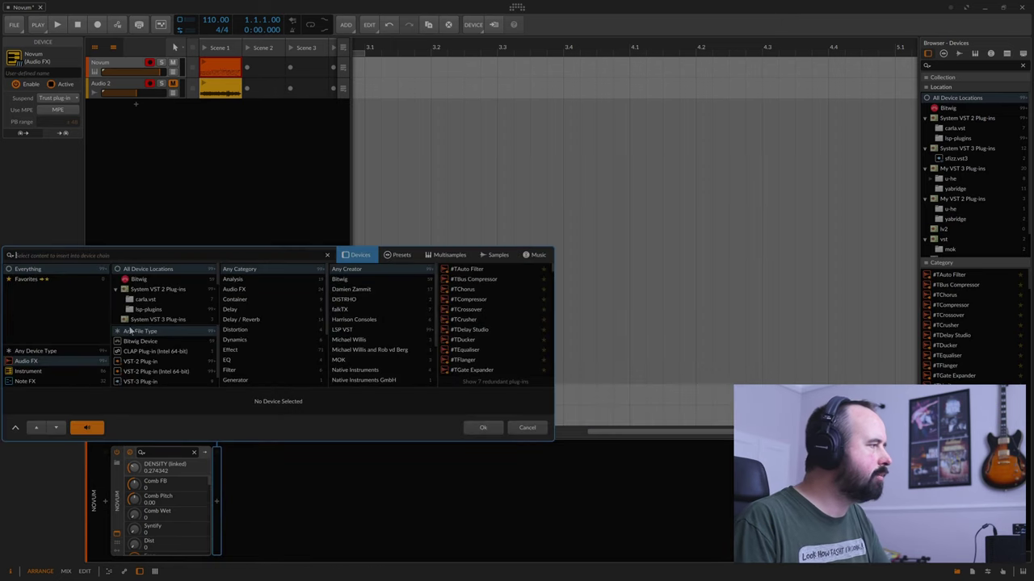
{"action": "left_click", "coordinate": [341, 279]}
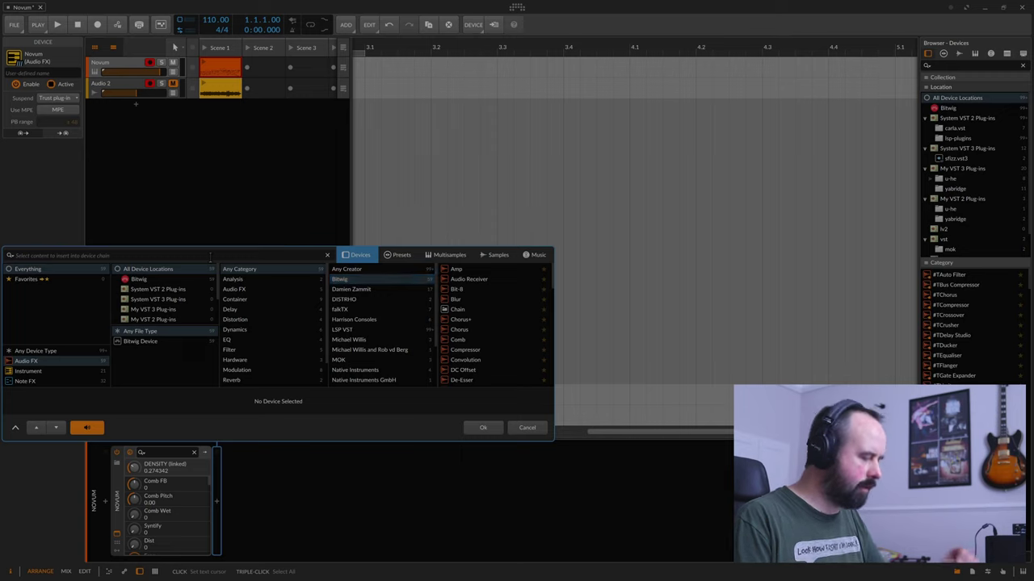
{"action": "type", "text": "limit"}
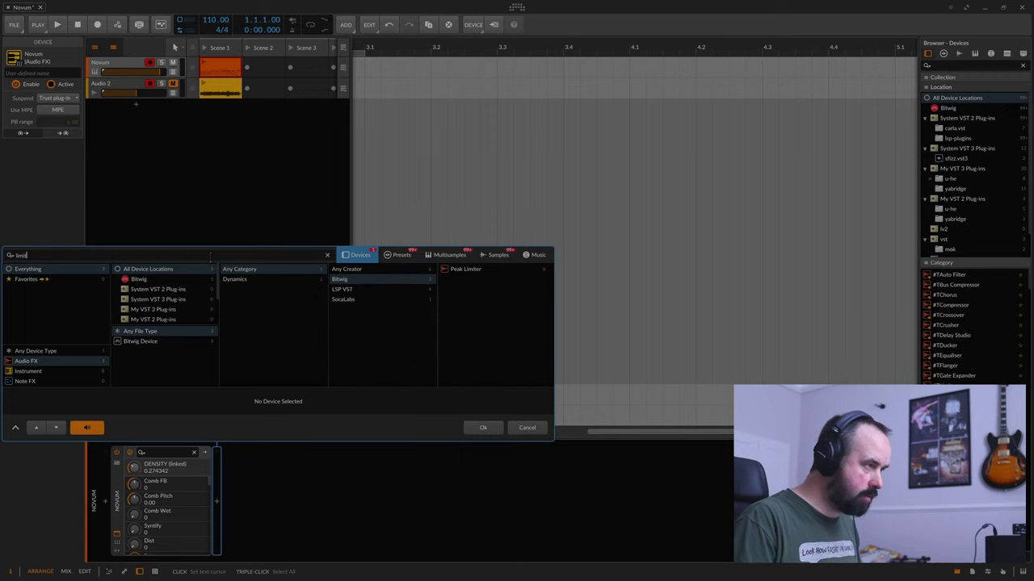
{"action": "left_click", "coordinate": [478, 269]}
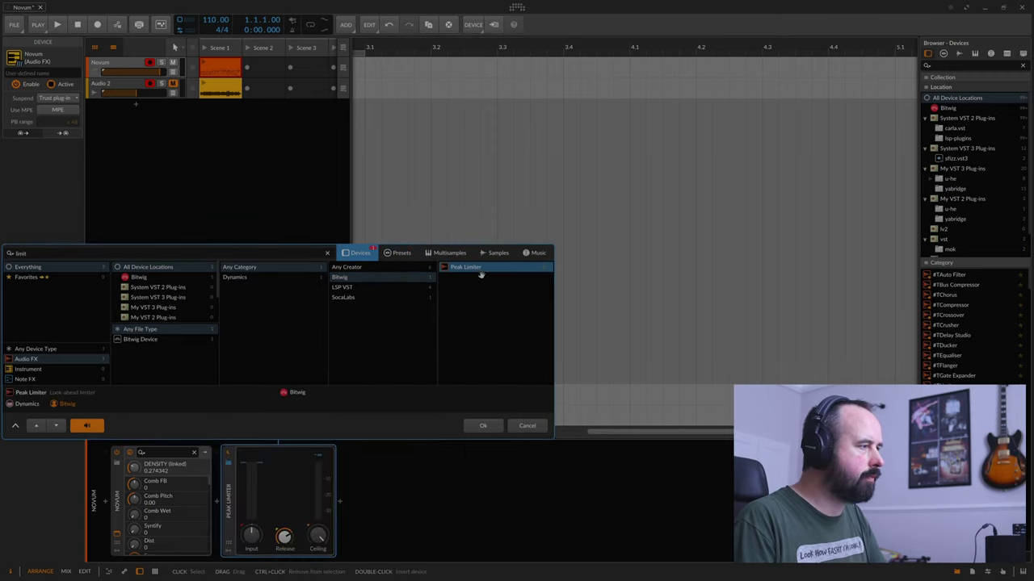
{"action": "left_click", "coordinate": [483, 426]}
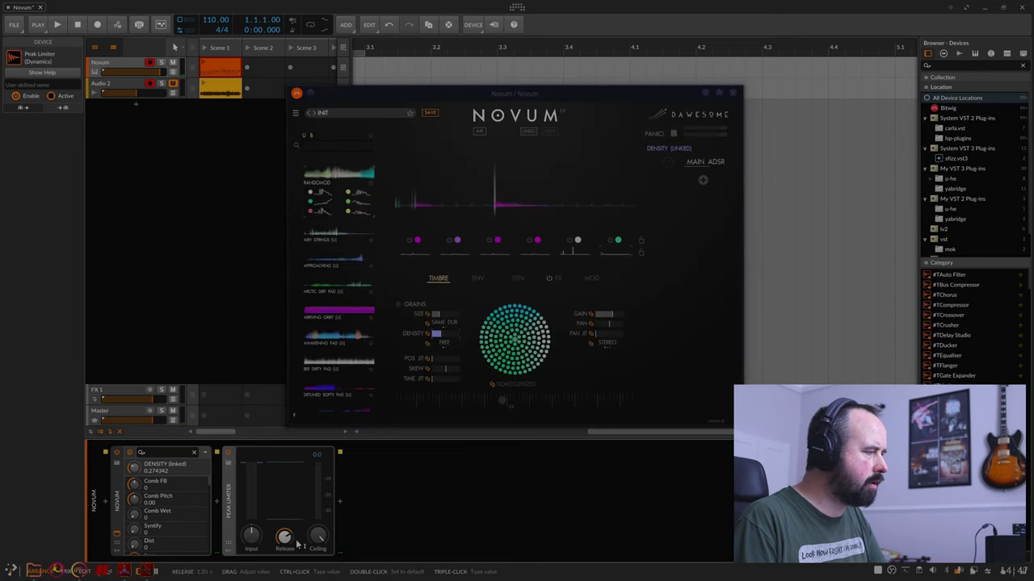
Raise the Peak Limiter's input gain to +17.3 dB and try adjusting its ceiling
{"action": "mouse_move", "coordinate": [252, 536]}
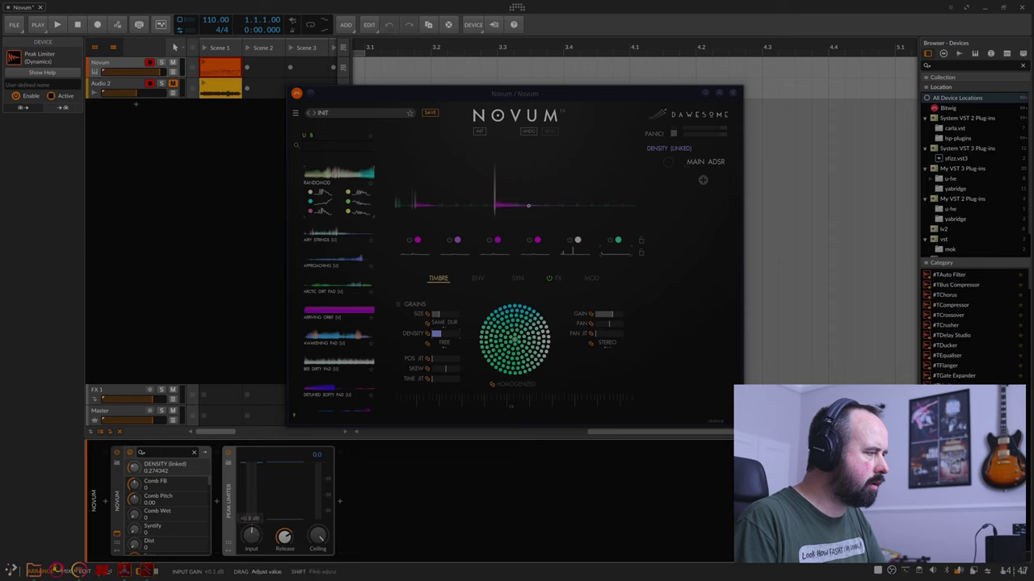
{"action": "left_click_drag", "start_coordinate": [252, 536], "coordinate": [252, 504]}
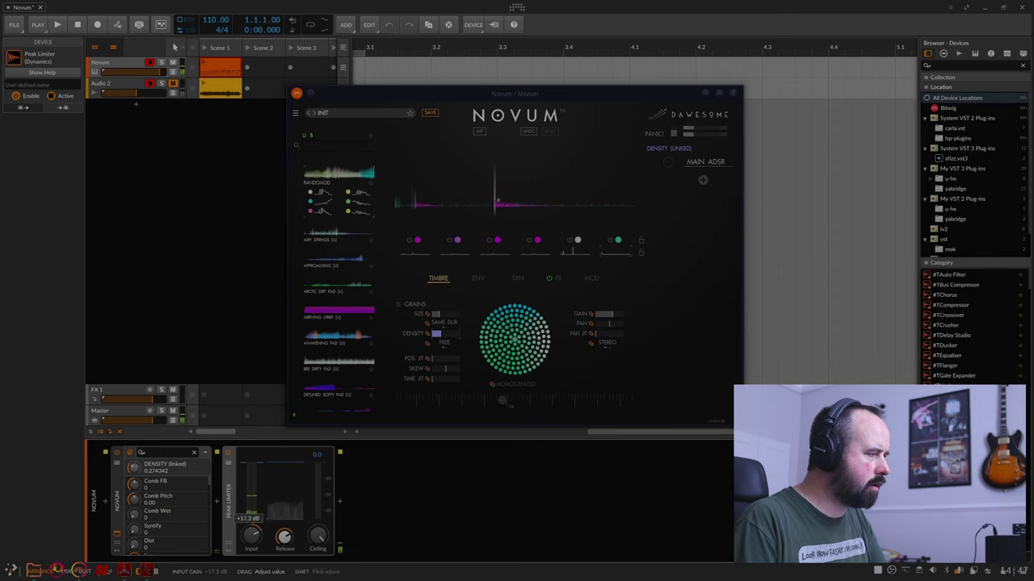
{"action": "left_click_drag", "start_coordinate": [319, 540], "coordinate": [320, 546]}
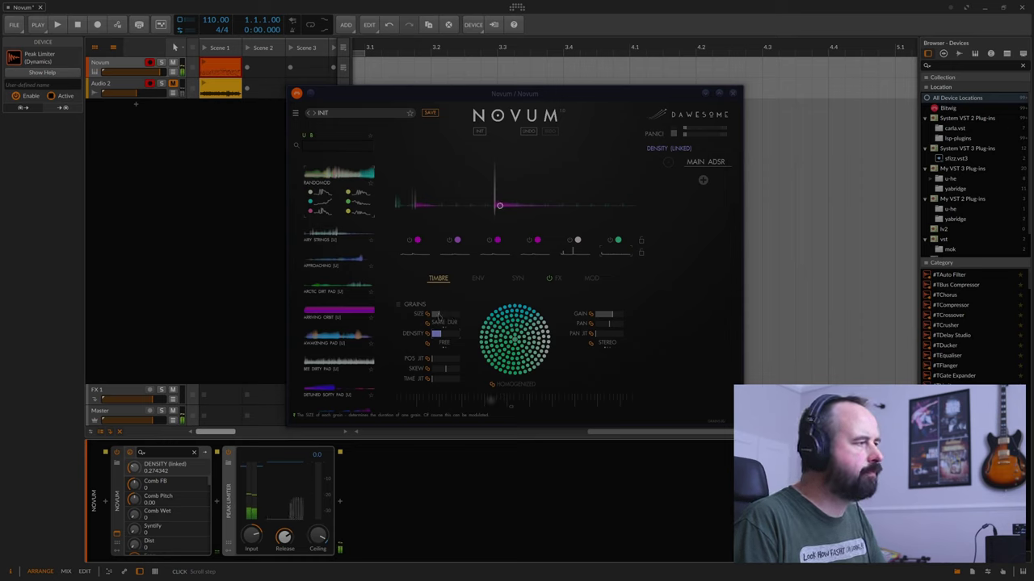
Set the timbre's linked grain size to 0.0514691 and the linked density to 0.305075
{"action": "left_click", "coordinate": [439, 316]}
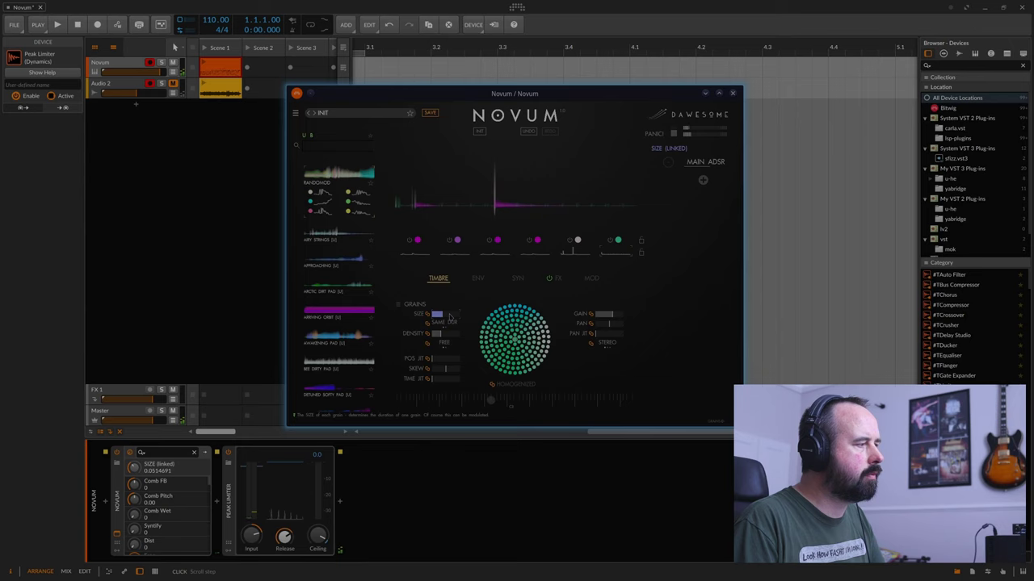
{"action": "left_click", "coordinate": [252, 535]}
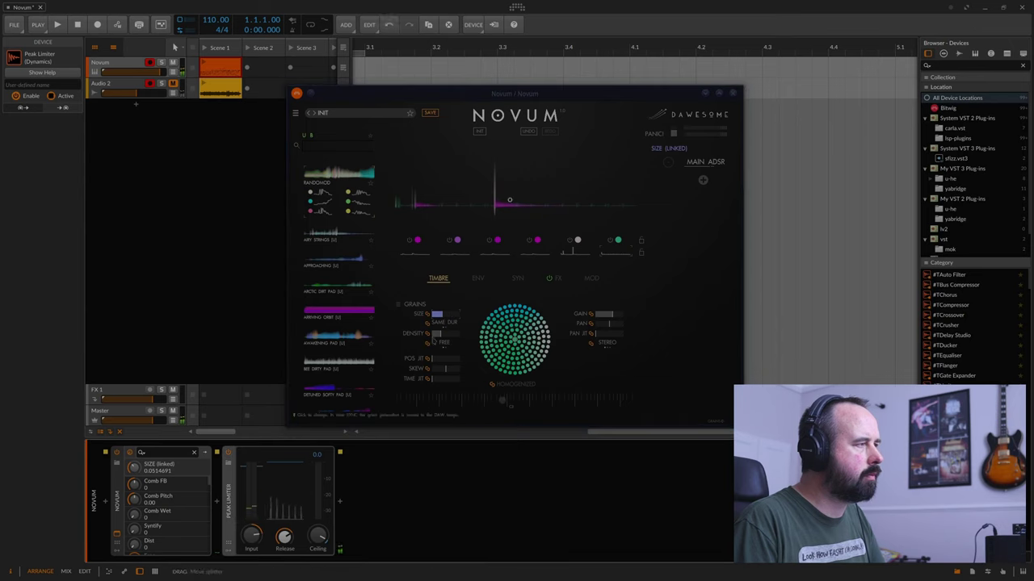
{"action": "left_click", "coordinate": [443, 335]}
{"action": "left_click_drag", "start_coordinate": [444, 335], "coordinate": [443, 338]}
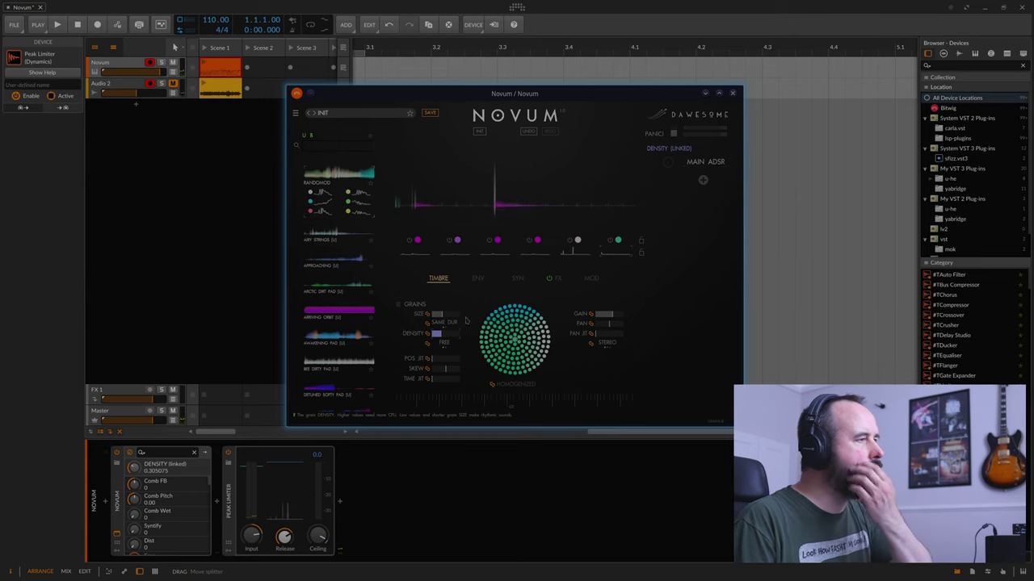
Add a STEPS modulator to the linked grain density and open its step editor
{"action": "left_click", "coordinate": [703, 179]}
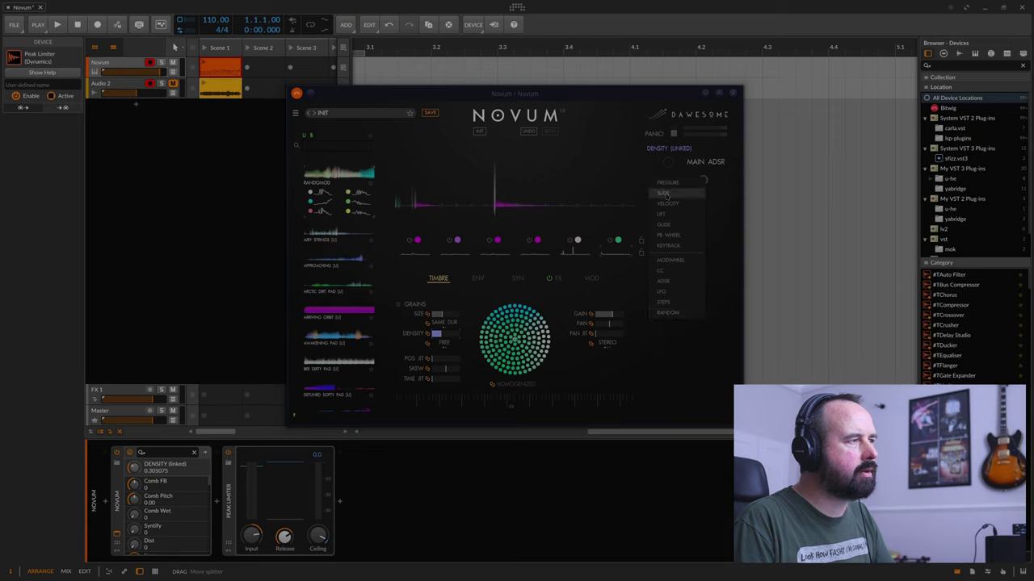
{"action": "left_click", "coordinate": [664, 304]}
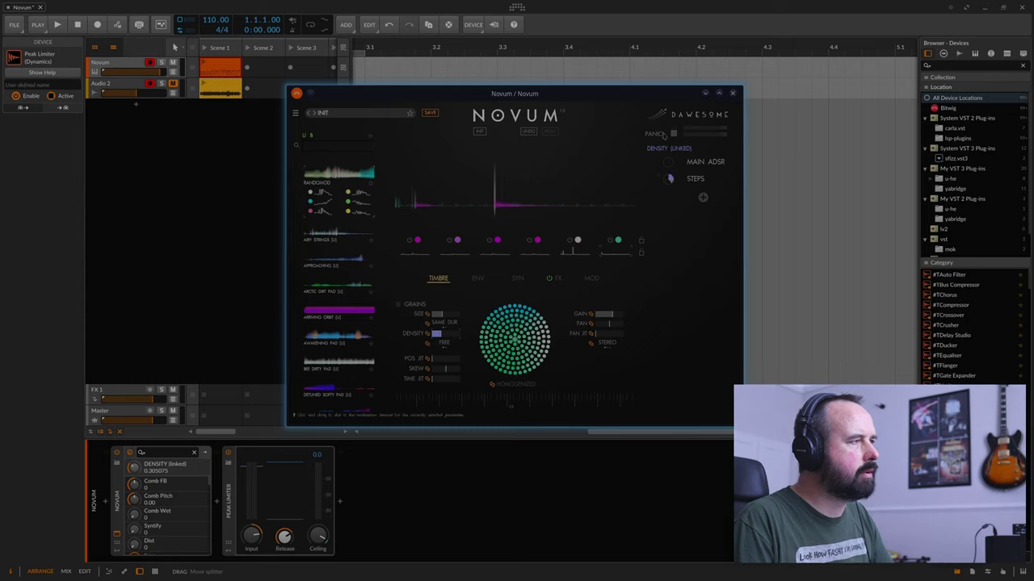
{"action": "left_click", "coordinate": [695, 179]}
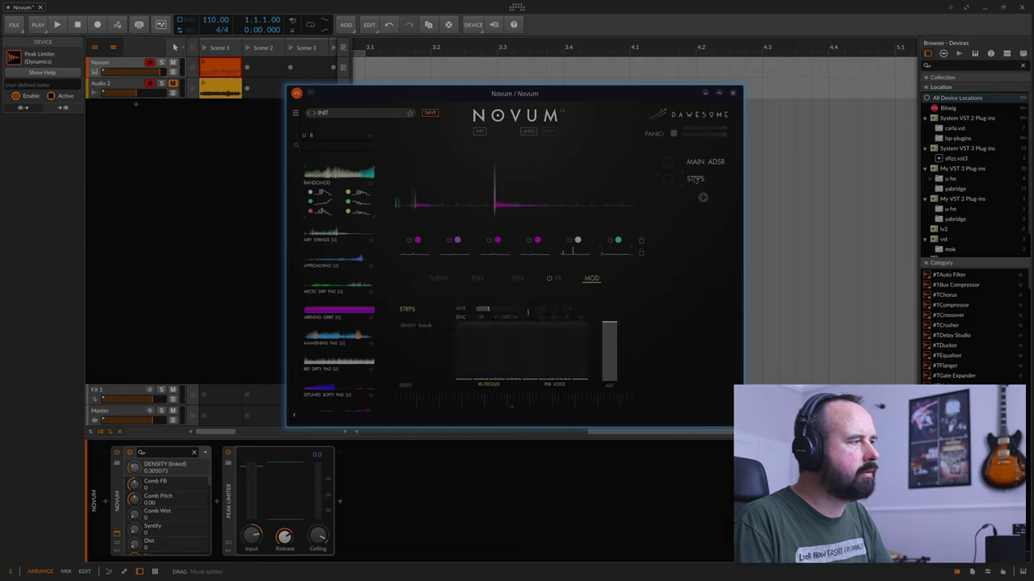
Raise steps 0–1, 7–9, 14–15 and 19 of the STEPS modulator and choose 1/8 as its speed multiplier
{"action": "left_click", "coordinate": [463, 344]}
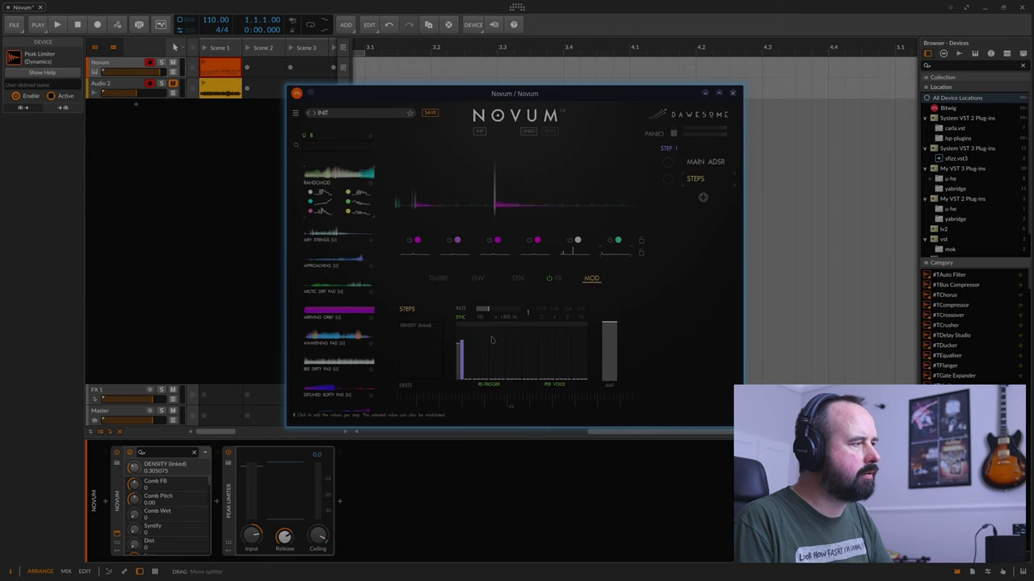
{"action": "left_click_drag", "start_coordinate": [487, 342], "coordinate": [497, 341]}
{"action": "left_click", "coordinate": [518, 347]}
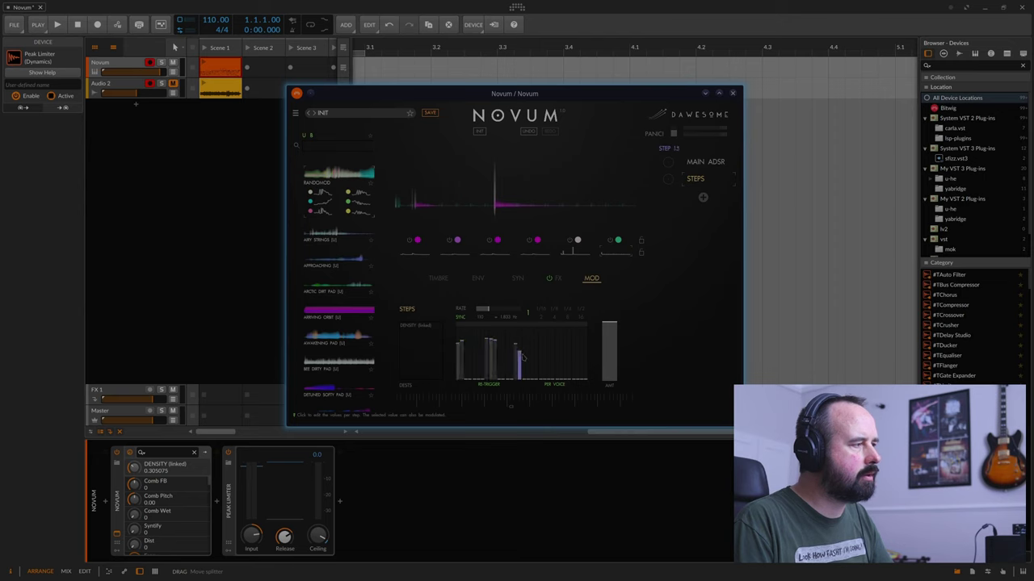
{"action": "left_click", "coordinate": [533, 357]}
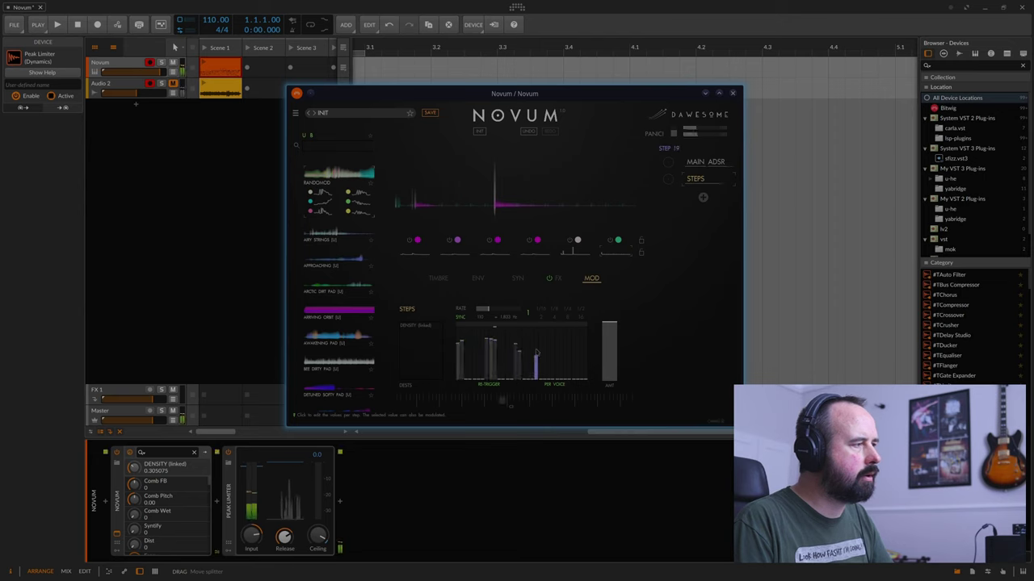
{"action": "left_click", "coordinate": [555, 310]}
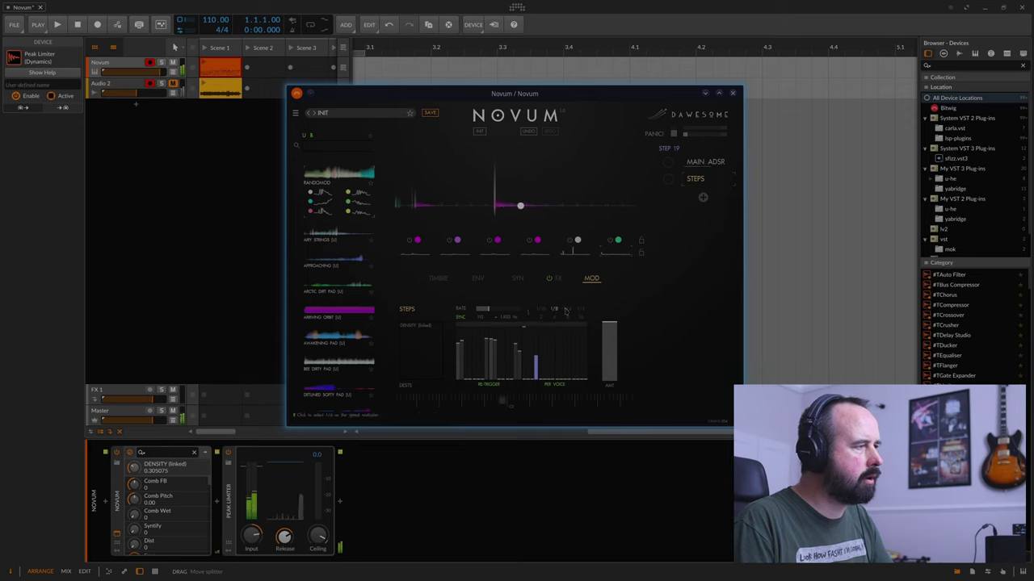
Lower step 8 of the STEPS pattern, and raise steps 12, 17, 4, 24, 29 and 3 to varied levels
{"action": "left_click", "coordinate": [491, 363]}
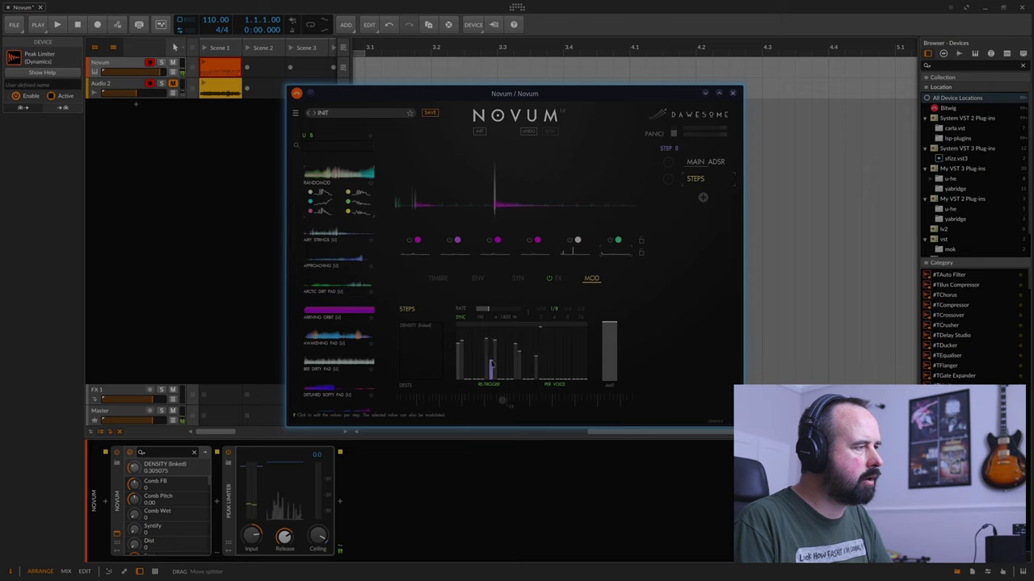
{"action": "left_click", "coordinate": [507, 334]}
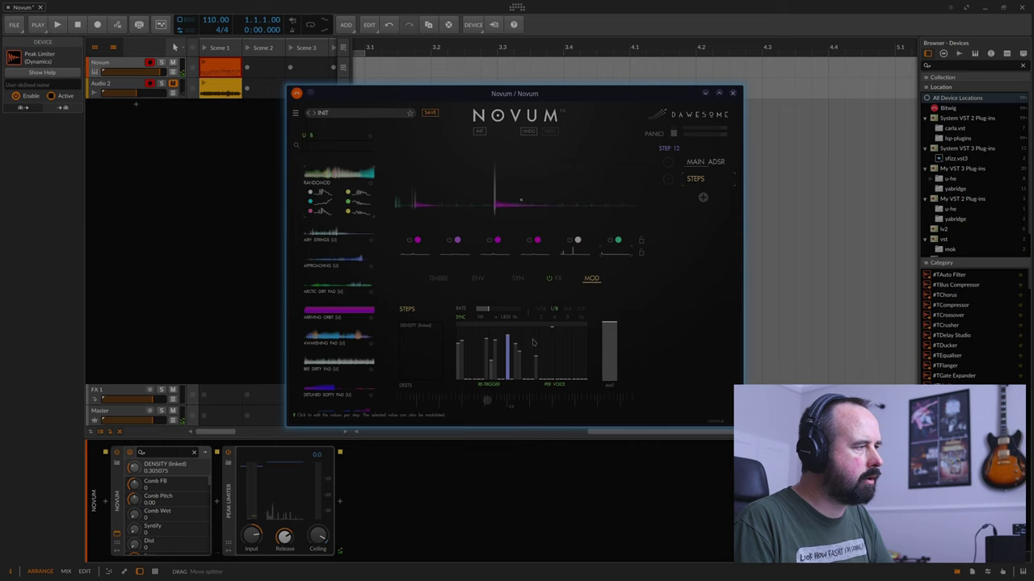
{"action": "left_click", "coordinate": [530, 338]}
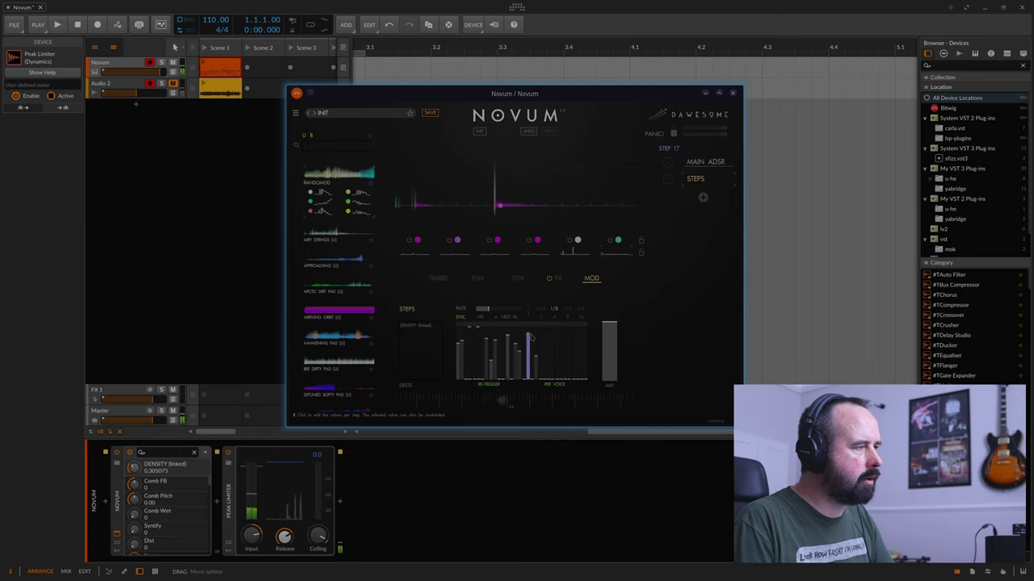
{"action": "left_click_drag", "start_coordinate": [474, 343], "coordinate": [475, 362]}
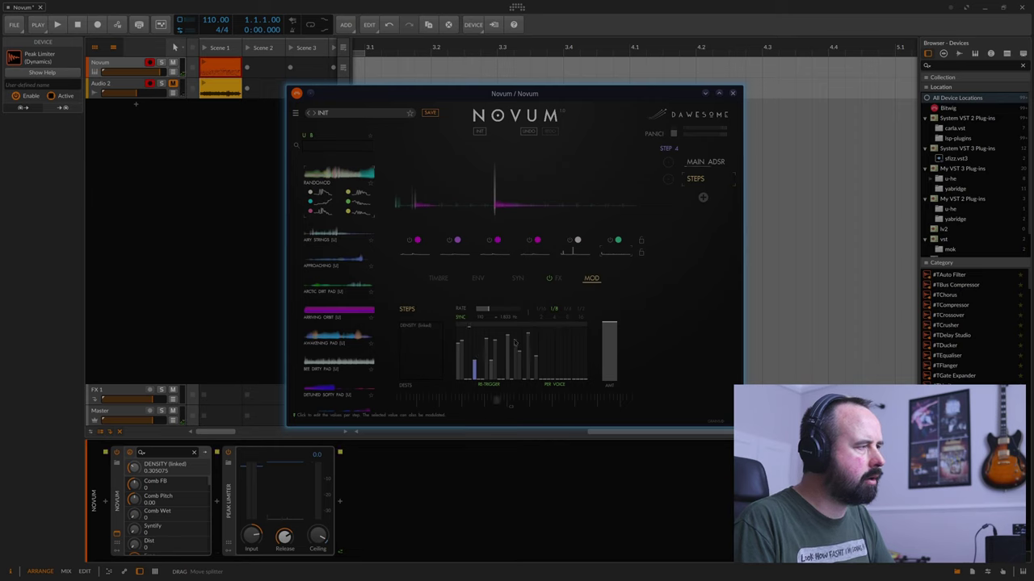
{"action": "left_click", "coordinate": [558, 347]}
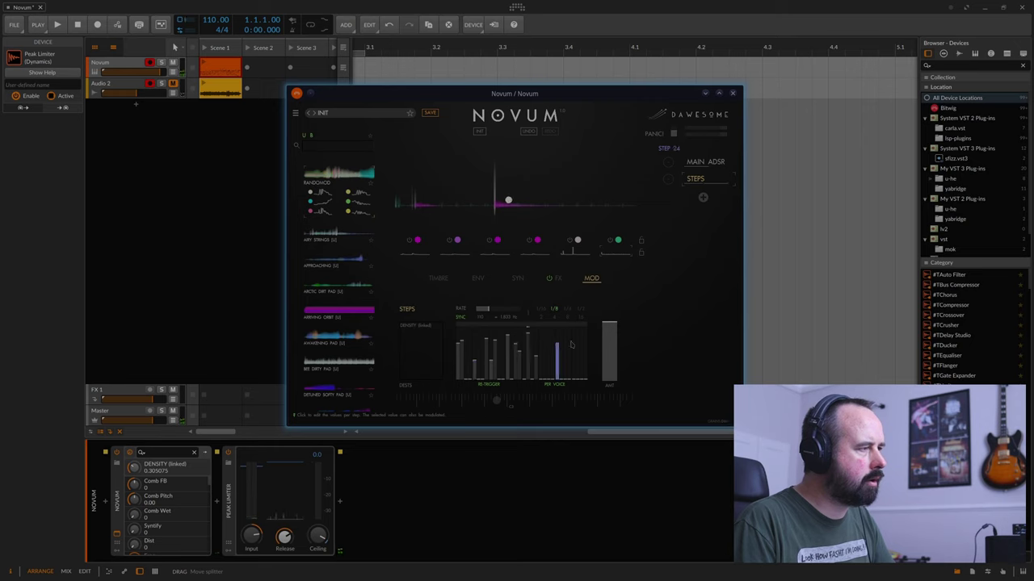
{"action": "left_click_drag", "start_coordinate": [579, 340], "coordinate": [580, 330]}
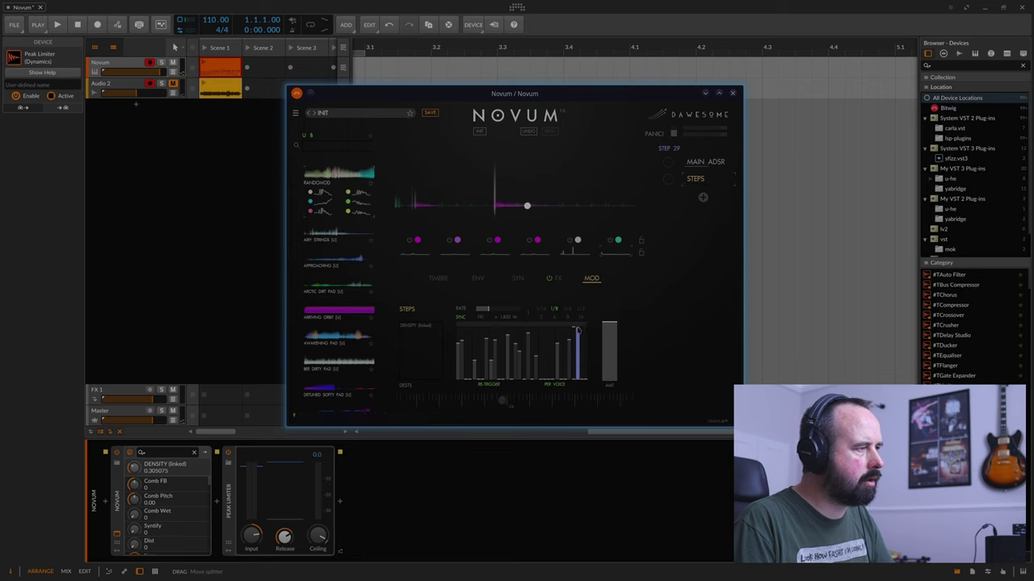
{"action": "left_click_drag", "start_coordinate": [469, 337], "coordinate": [470, 331]}
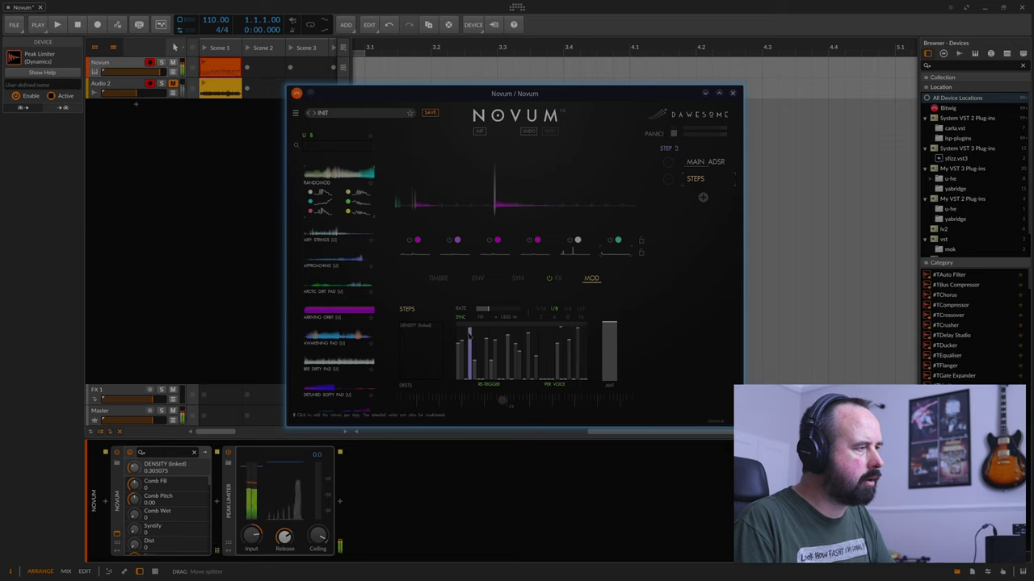
Modulate the linked emitter start with STEPS, and add an LFO modulator to the linked emitter speed
{"action": "left_click", "coordinate": [478, 278]}
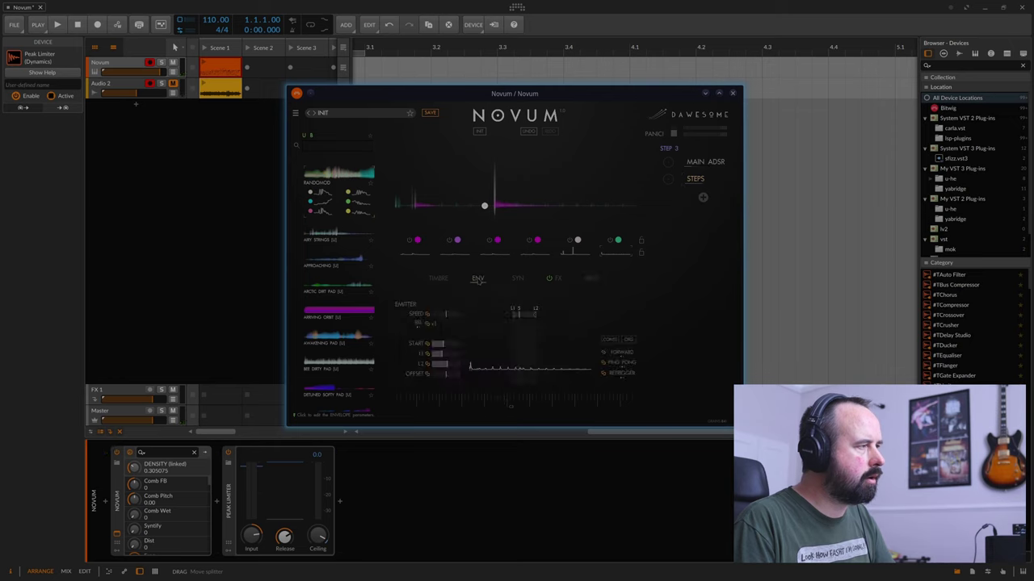
{"action": "left_click", "coordinate": [443, 346]}
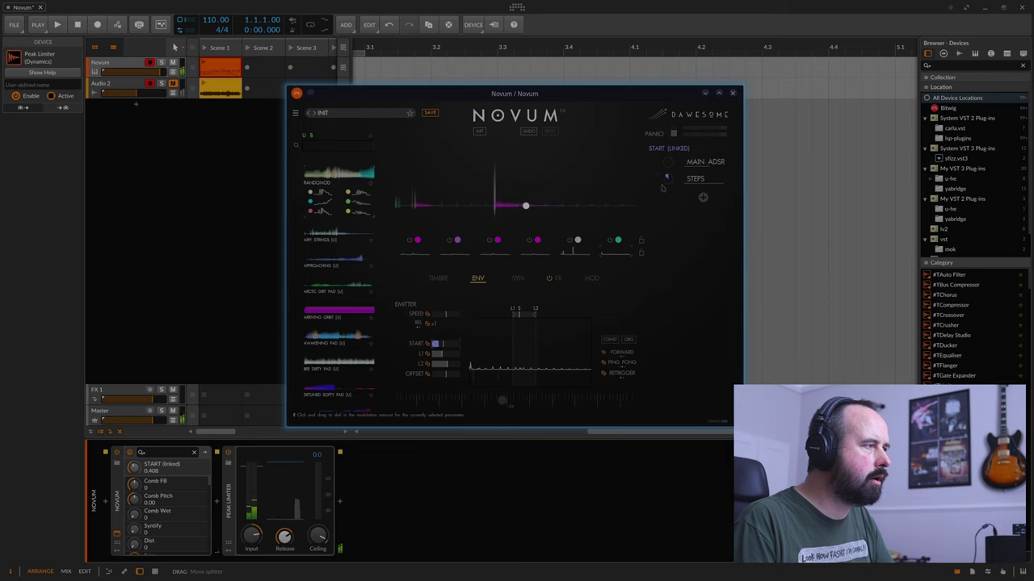
{"action": "left_click", "coordinate": [702, 197]}
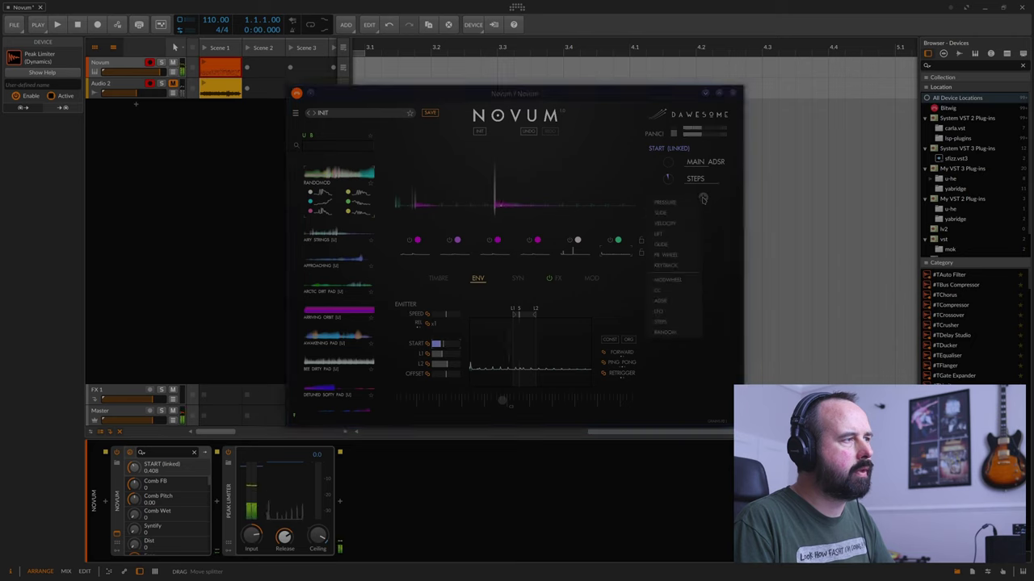
{"action": "left_click", "coordinate": [660, 313]}
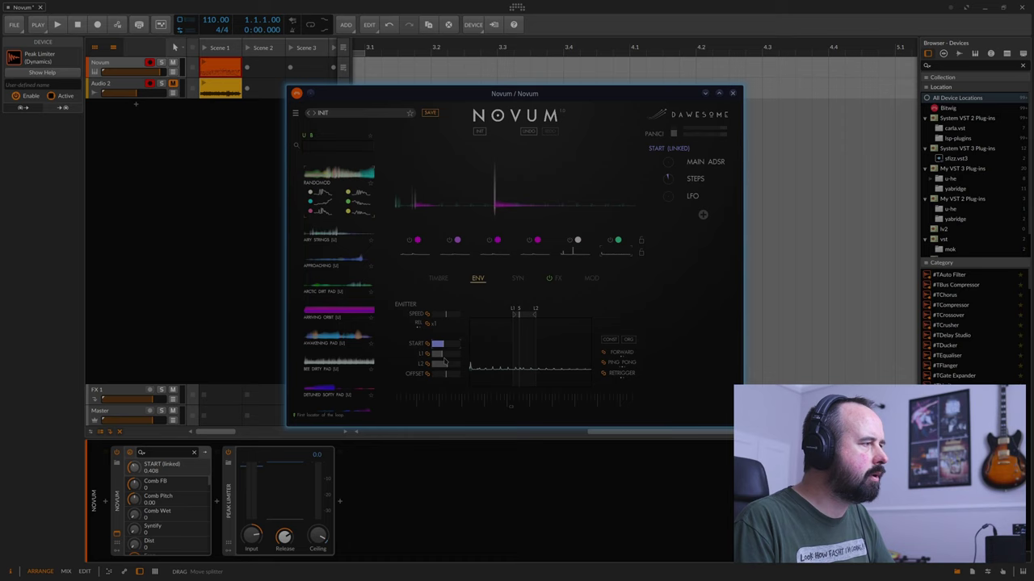
{"action": "left_click", "coordinate": [445, 315]}
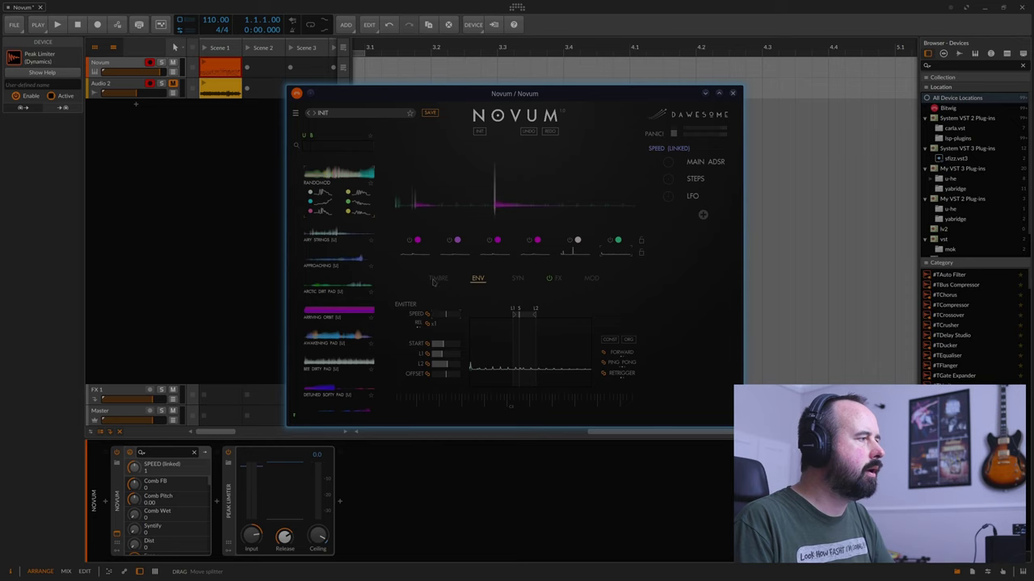
Raise the synth section's Syntify amount, settling on 2.1844
{"action": "left_click", "coordinate": [515, 279]}
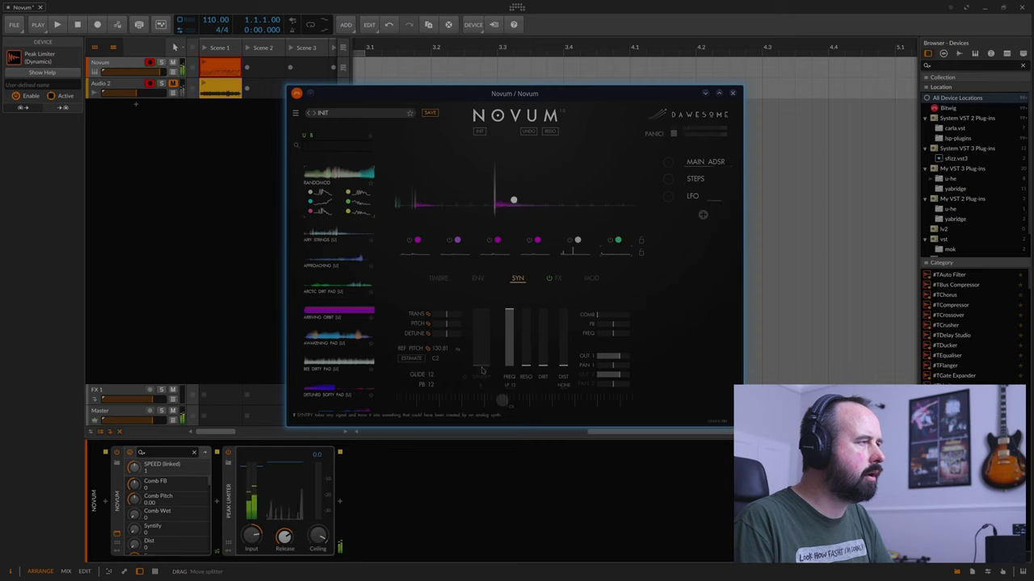
{"action": "left_click_drag", "start_coordinate": [482, 367], "coordinate": [482, 336]}
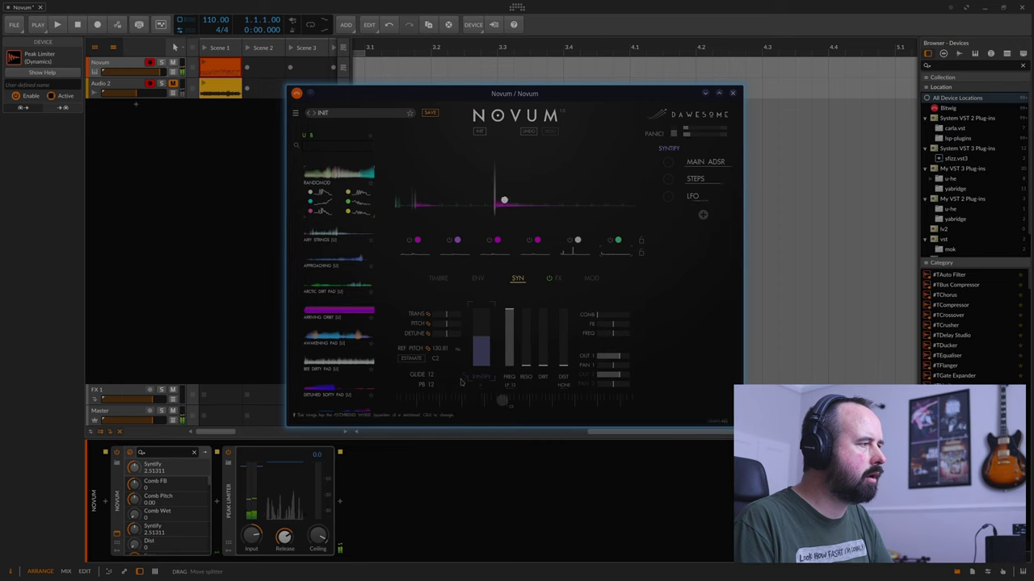
{"action": "left_click_drag", "start_coordinate": [483, 341], "coordinate": [484, 360]}
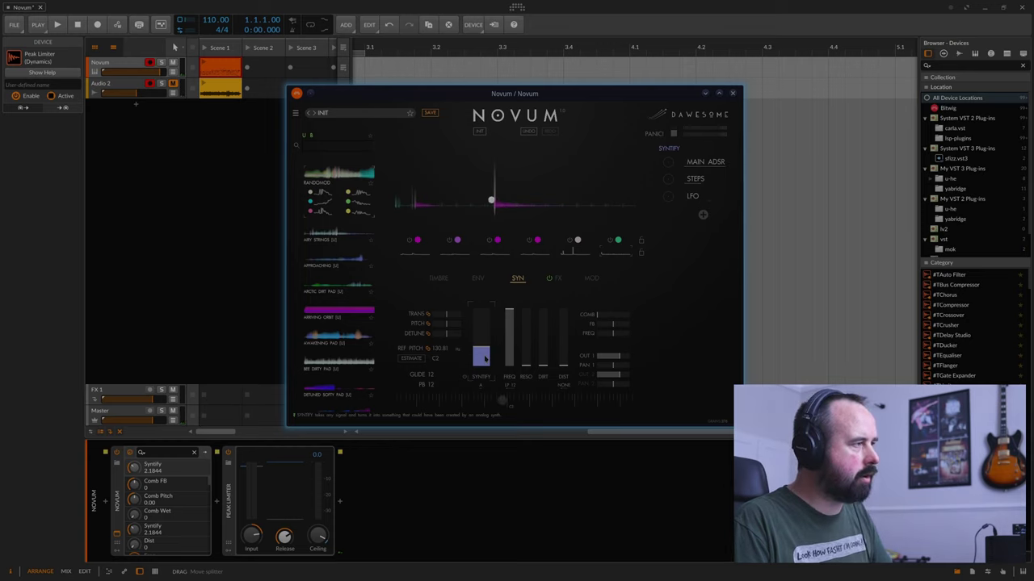
Set the envelope's linked L1 loop point to 0.386139 and adjust the STEPS modulation of the linked start
{"action": "left_click", "coordinate": [478, 278]}
{"action": "left_click", "coordinate": [514, 318]}
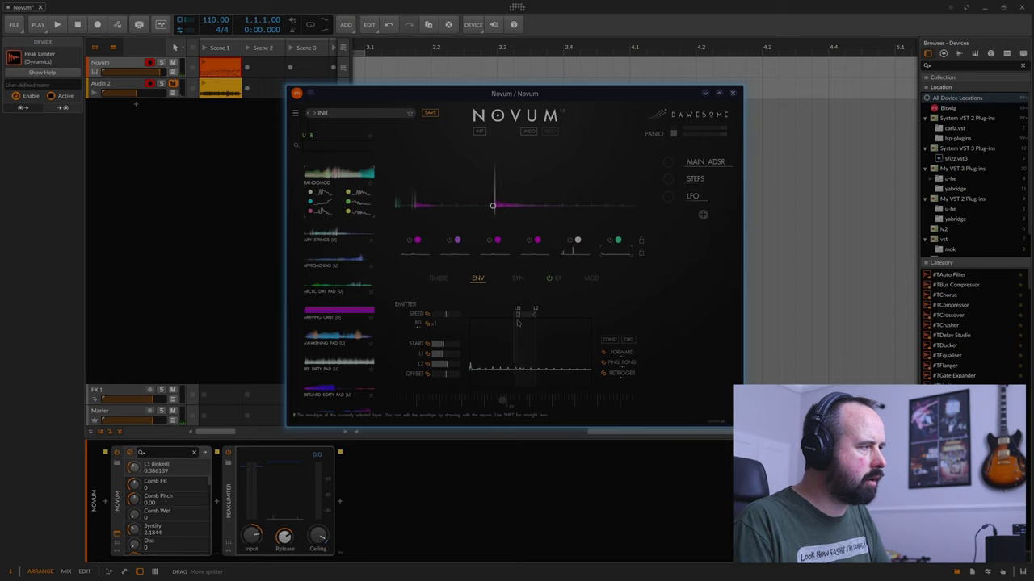
{"action": "left_click", "coordinate": [442, 345]}
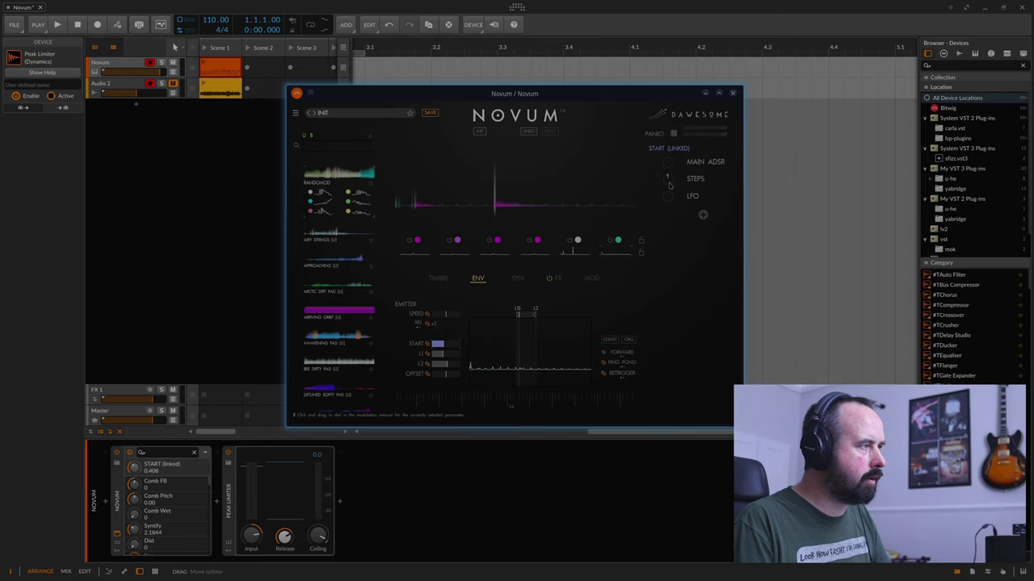
Audition the STEPS modulator at a reduced overall amount and return it to full
{"action": "left_click", "coordinate": [695, 179]}
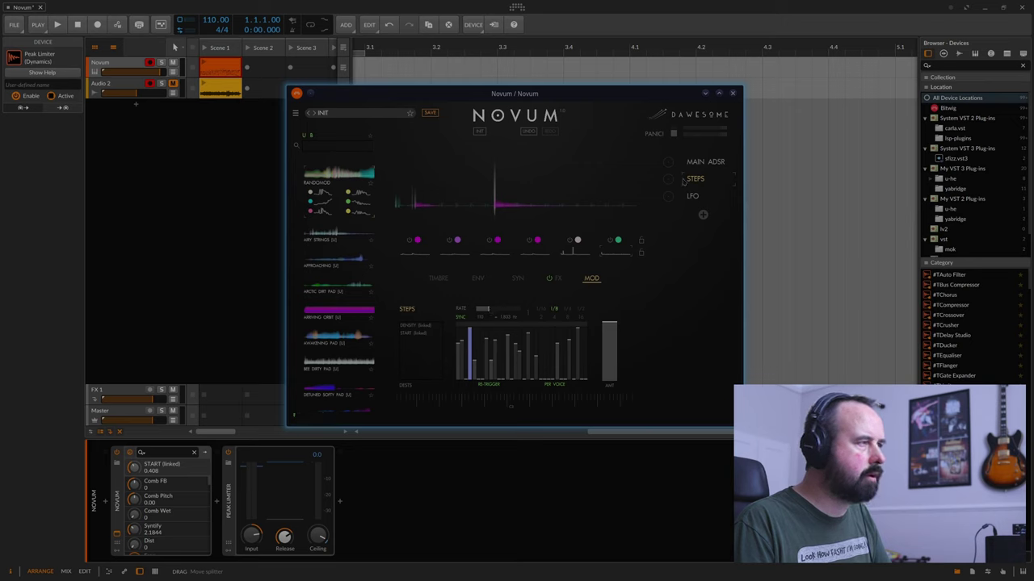
{"action": "left_click_drag", "start_coordinate": [611, 334], "coordinate": [609, 365]}
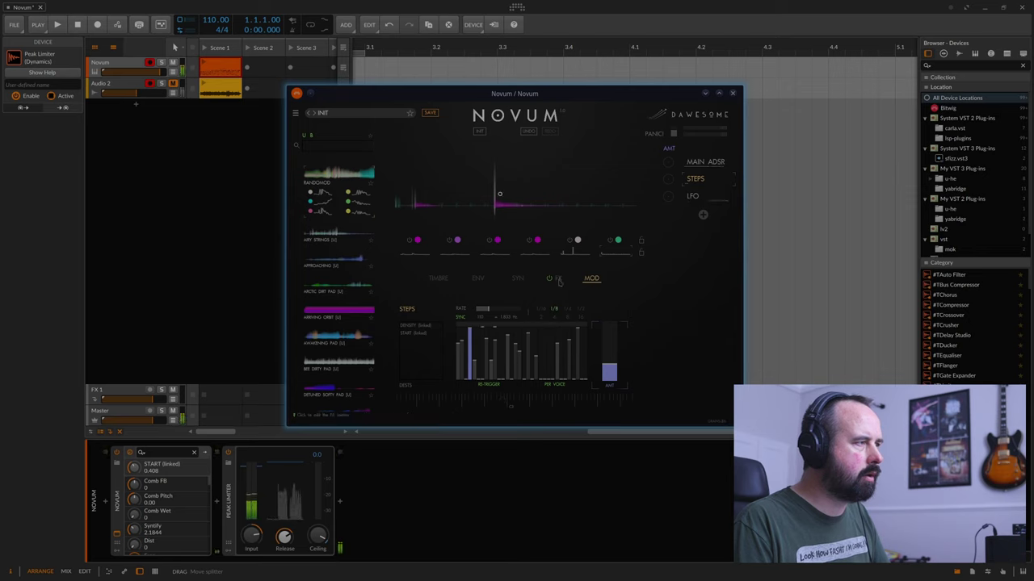
{"action": "left_click_drag", "start_coordinate": [610, 367], "coordinate": [610, 322]}
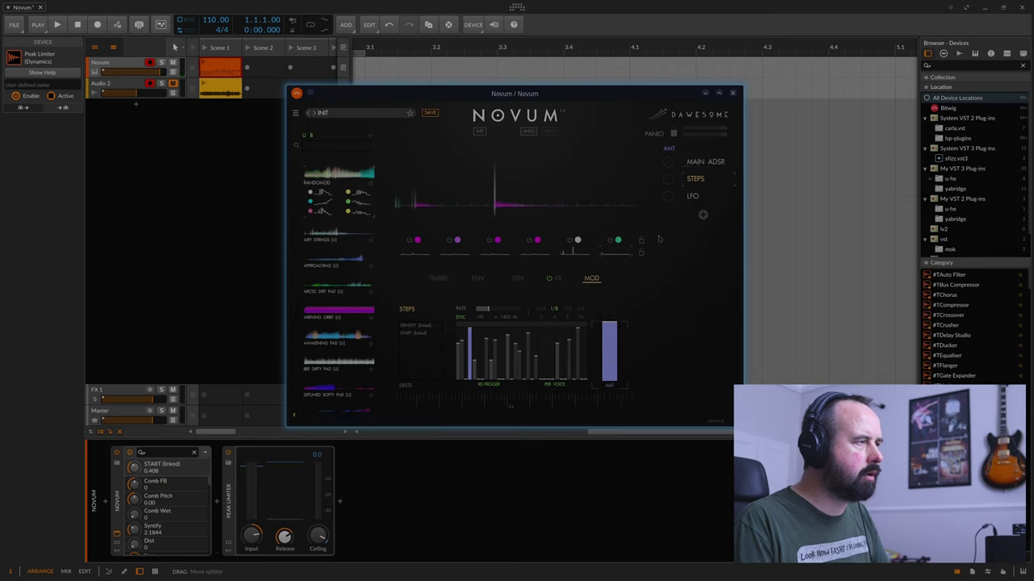
Remove the STEPS and LFO modulators, leaving only MAIN ADSR
{"action": "right_click", "coordinate": [666, 184]}
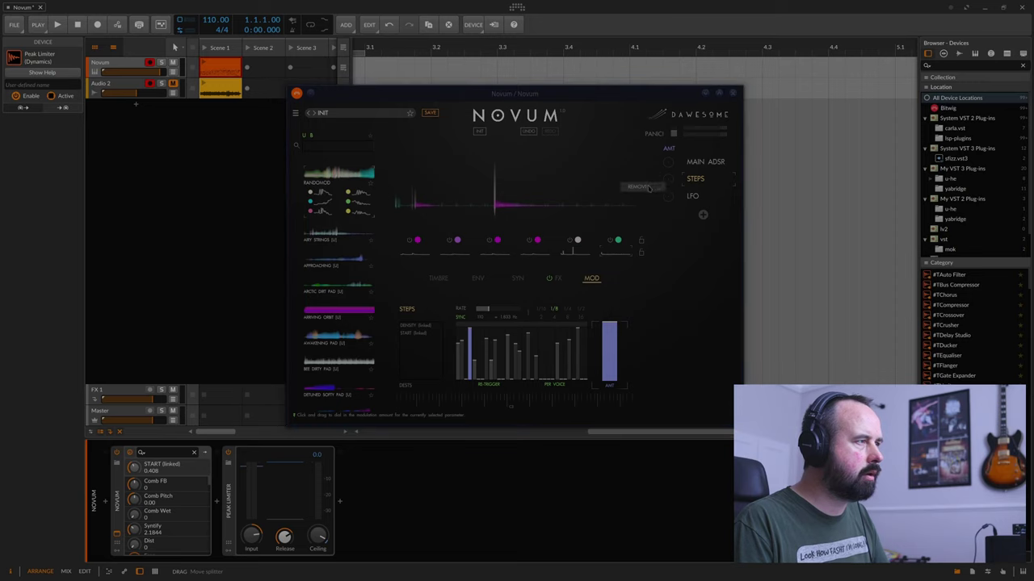
{"action": "left_click", "coordinate": [649, 188]}
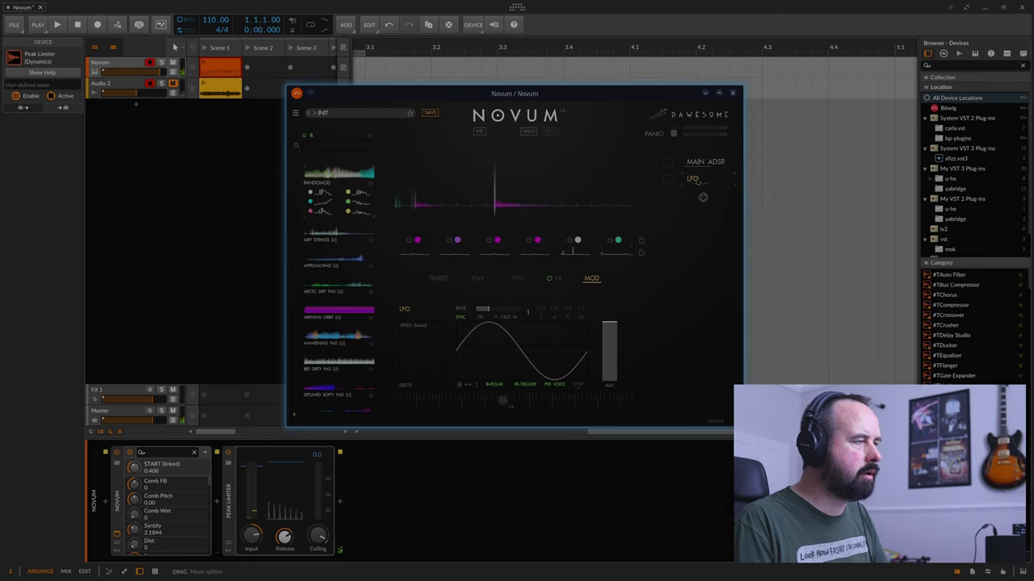
{"action": "right_click", "coordinate": [694, 179]}
{"action": "left_click", "coordinate": [667, 183]}
Add a RANDOM modulator, apply it to the linked emitter speed, and set that speed to 8.33606
{"action": "left_click", "coordinate": [702, 182]}
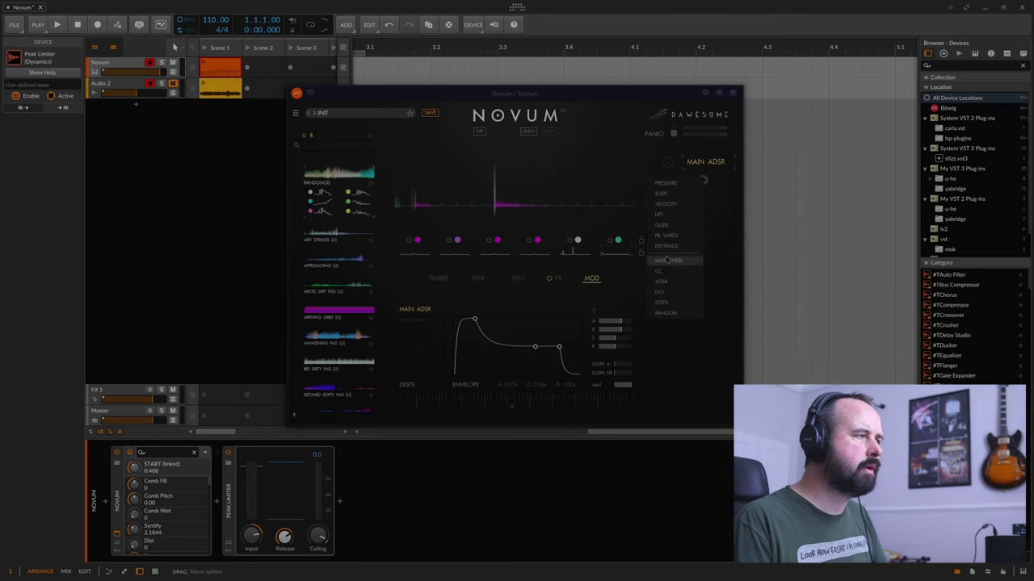
{"action": "left_click", "coordinate": [665, 313]}
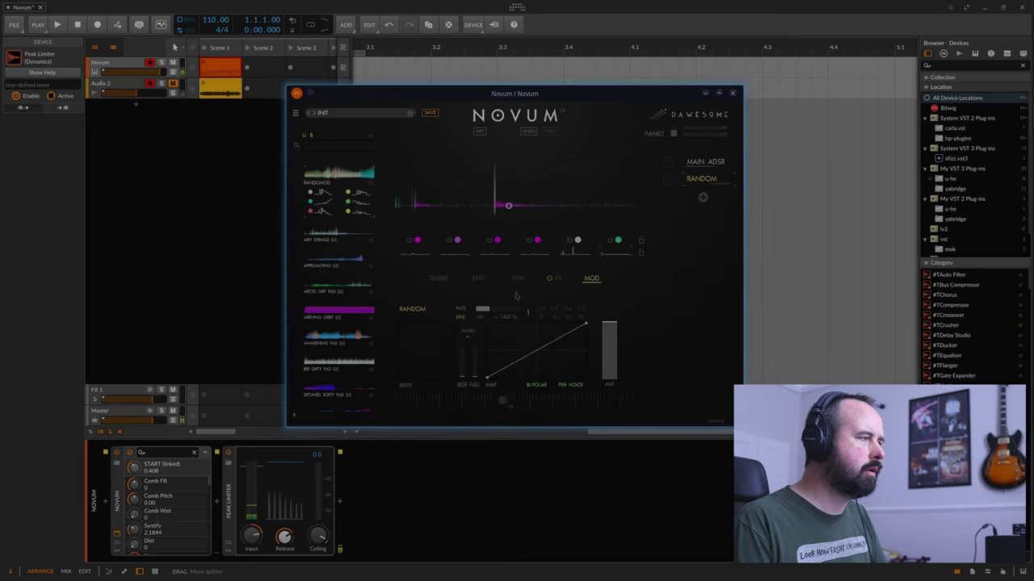
{"action": "left_click", "coordinate": [478, 278]}
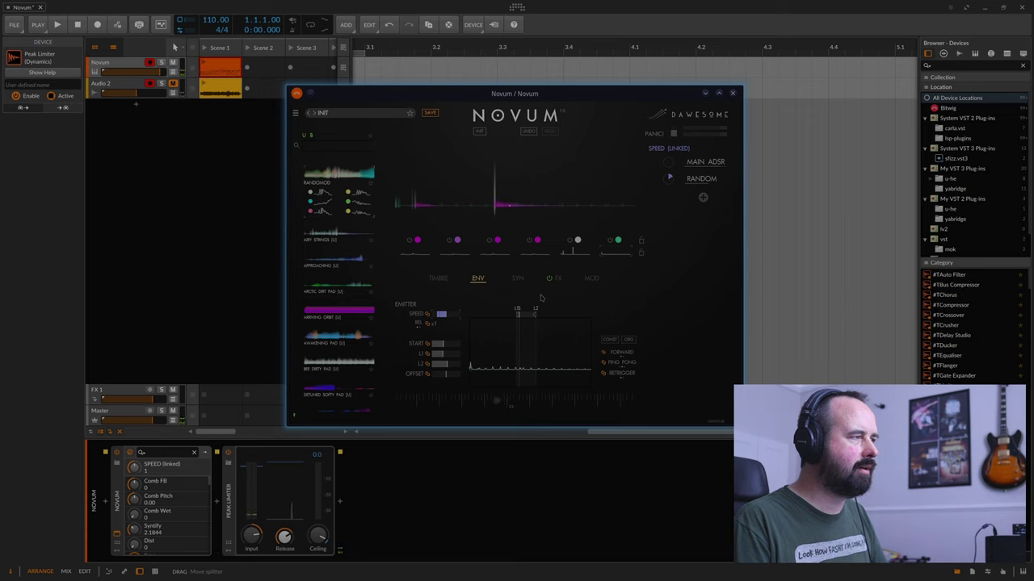
{"action": "mouse_move", "coordinate": [448, 314]}
{"action": "left_mouse_down"}
{"action": "mouse_move", "coordinate": [463, 319]}
{"action": "mouse_move", "coordinate": [452, 317]}
{"action": "left_mouse_up"}
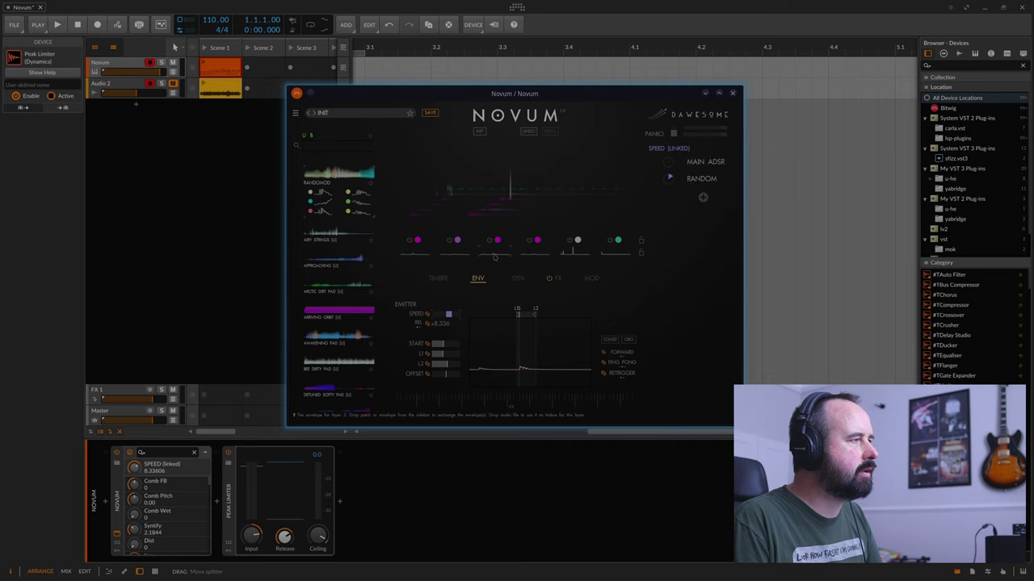
Unlink the emitter start and synth pitch across the layers, and modulate layer 1's pitch with RANDOM
{"action": "left_click_drag", "start_coordinate": [428, 344], "coordinate": [448, 347]}
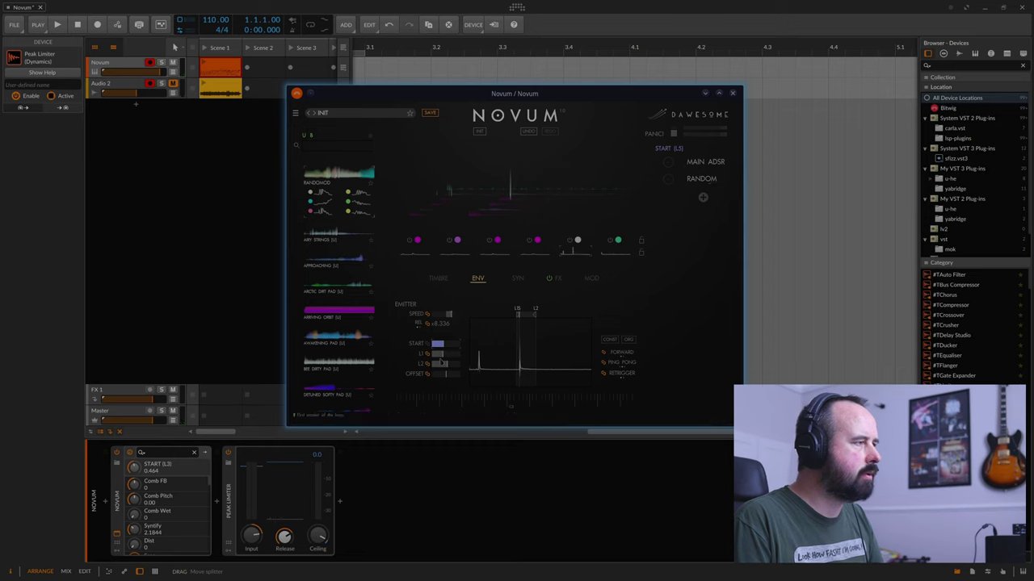
{"action": "left_click", "coordinate": [518, 278]}
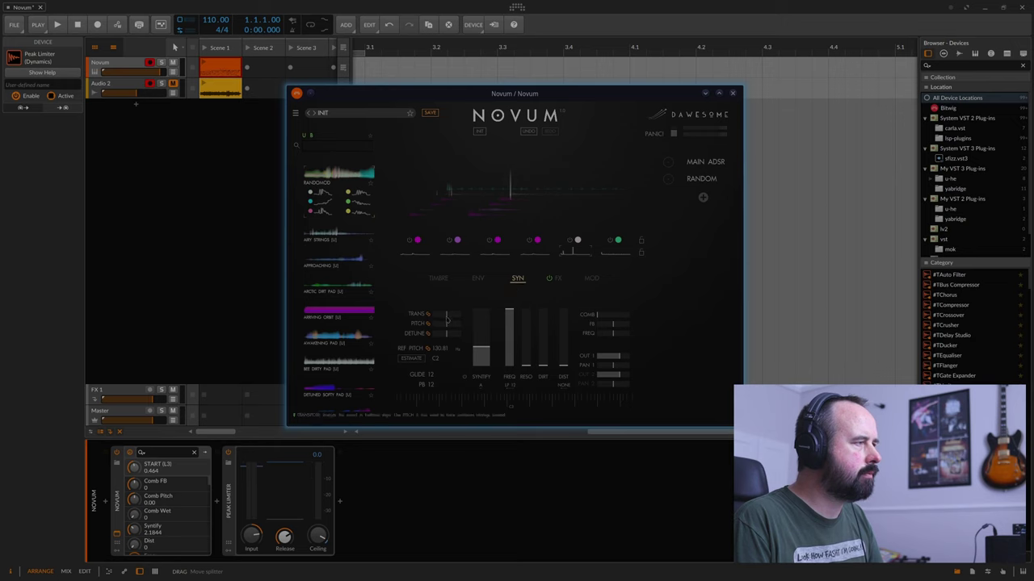
{"action": "mouse_move", "coordinate": [448, 323]}
{"action": "left_mouse_down"}
{"action": "mouse_move", "coordinate": [461, 328]}
{"action": "mouse_move", "coordinate": [446, 325]}
{"action": "left_mouse_up"}
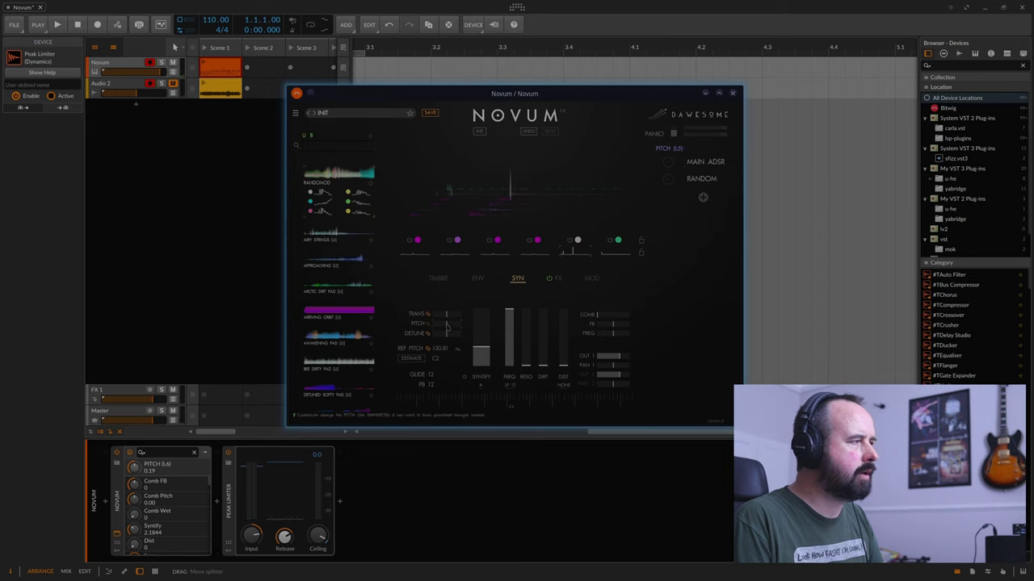
{"action": "left_click_drag", "start_coordinate": [447, 325], "coordinate": [476, 332]}
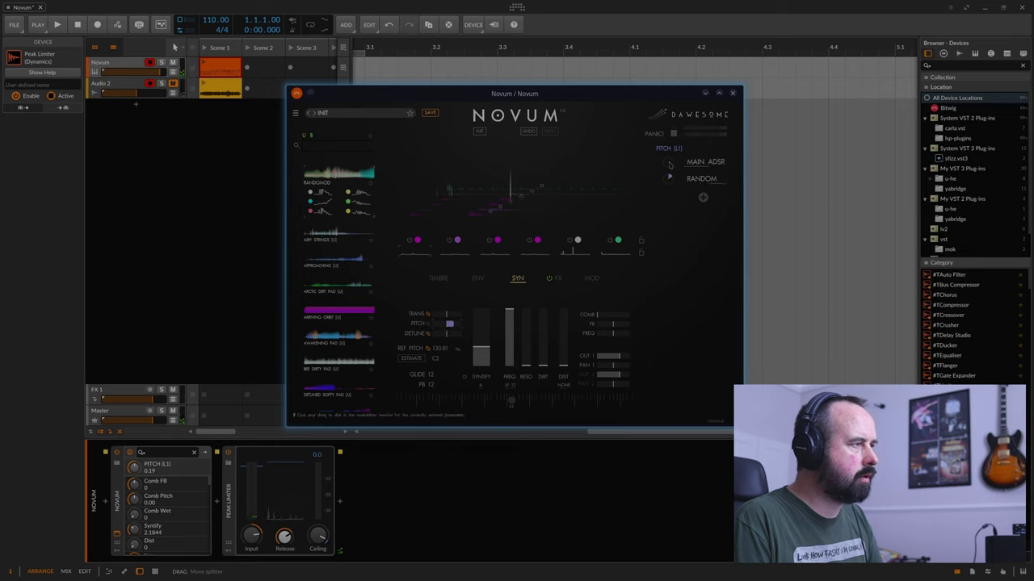
{"action": "left_click_drag", "start_coordinate": [669, 166], "coordinate": [668, 204]}
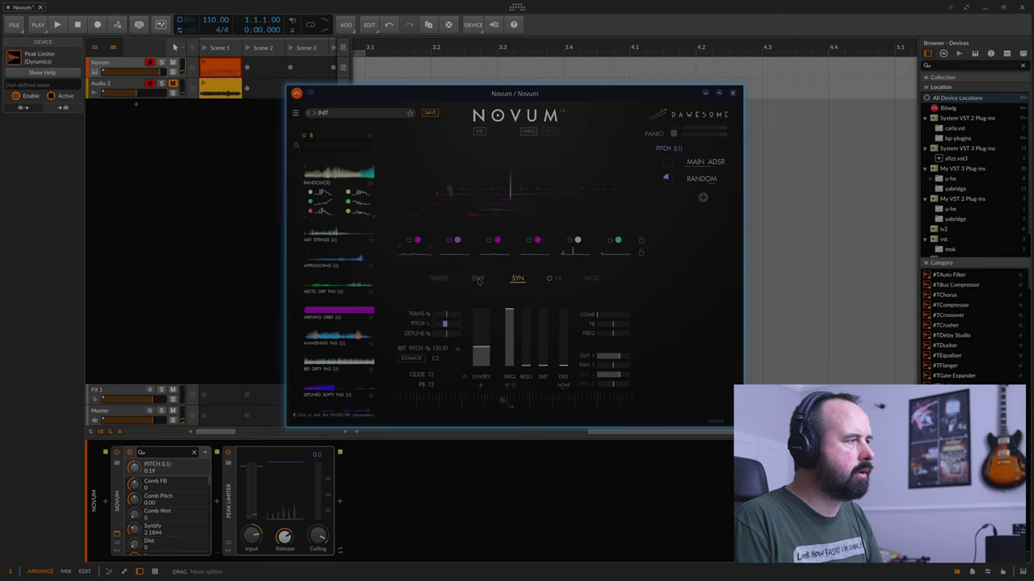
Set the timbre's linked grain size to 0.0388939
{"action": "left_click", "coordinate": [438, 279]}
{"action": "left_click", "coordinate": [437, 314]}
{"action": "left_click_drag", "start_coordinate": [436, 314], "coordinate": [437, 316]}
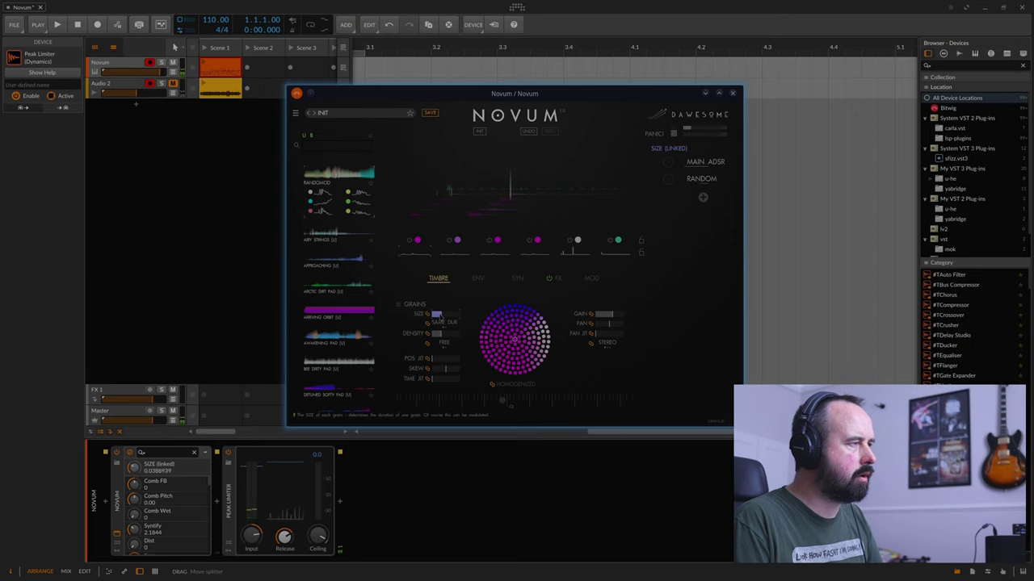
Add an LFO modulator and dial in its modulation of the linked grain size
{"action": "left_click", "coordinate": [702, 198]}
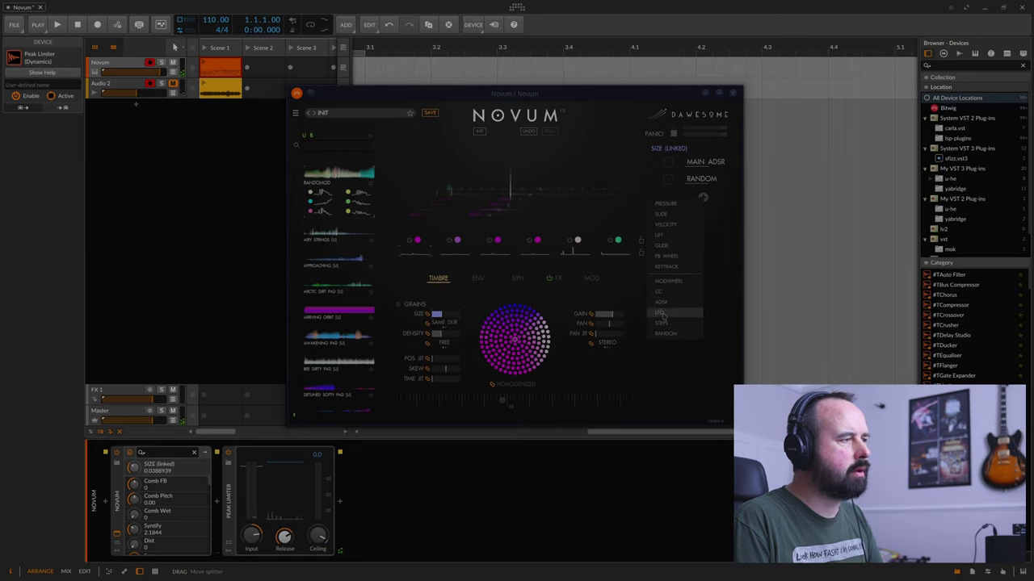
{"action": "left_click", "coordinate": [663, 313]}
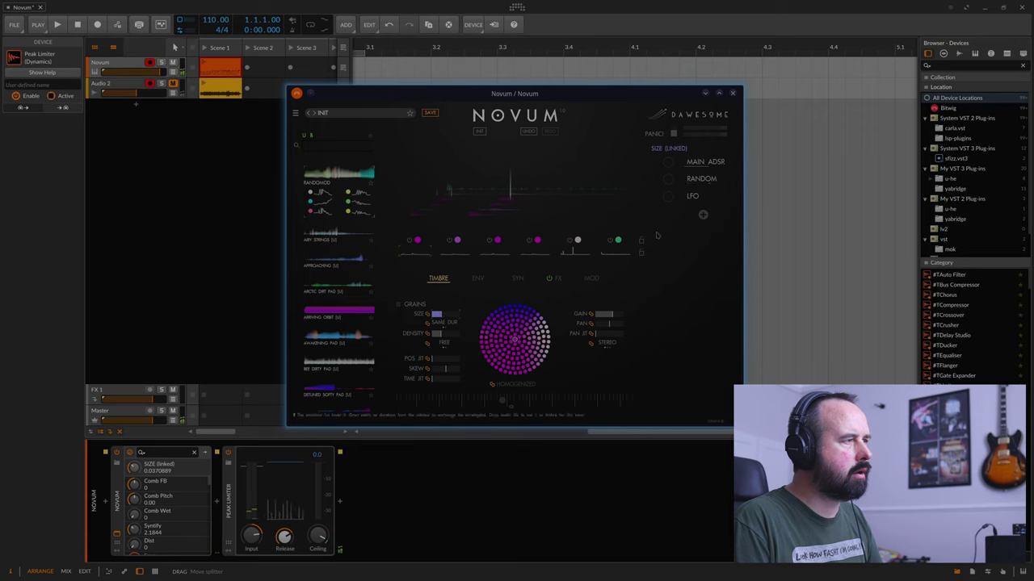
{"action": "left_click_drag", "start_coordinate": [668, 201], "coordinate": [670, 204]}
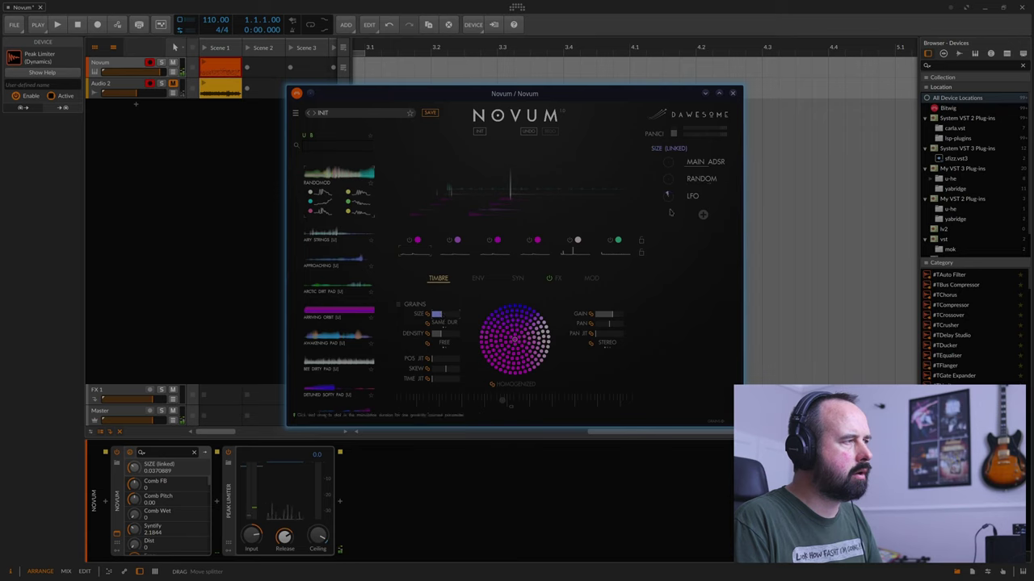
{"action": "left_click_drag", "start_coordinate": [670, 223], "coordinate": [671, 233]}
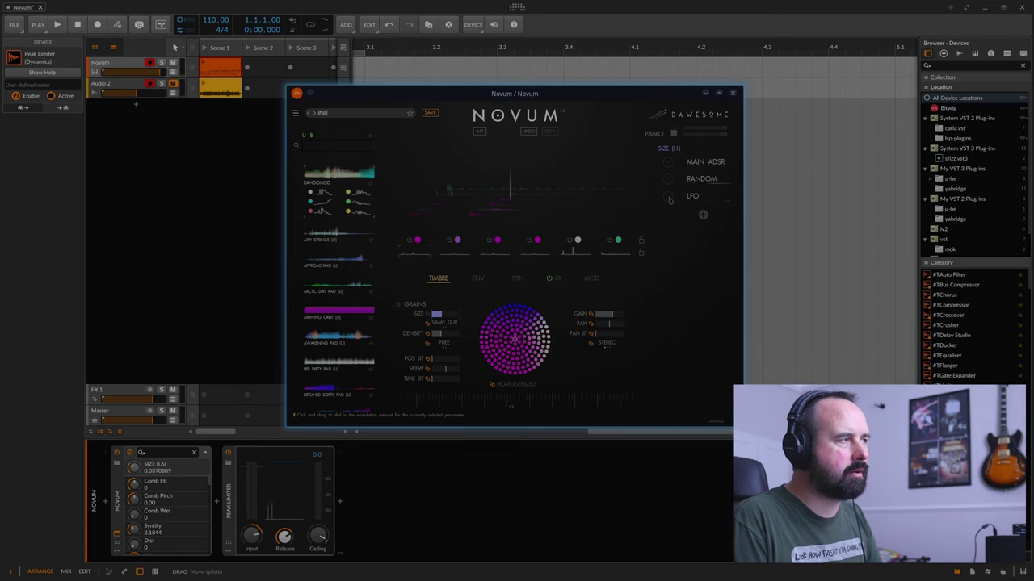
Apply LFO modulation to the unlinked grain size of individual layers, including layer 2, and enable Homogenized for the timbre
{"action": "left_click_drag", "start_coordinate": [669, 201], "coordinate": [670, 209]}
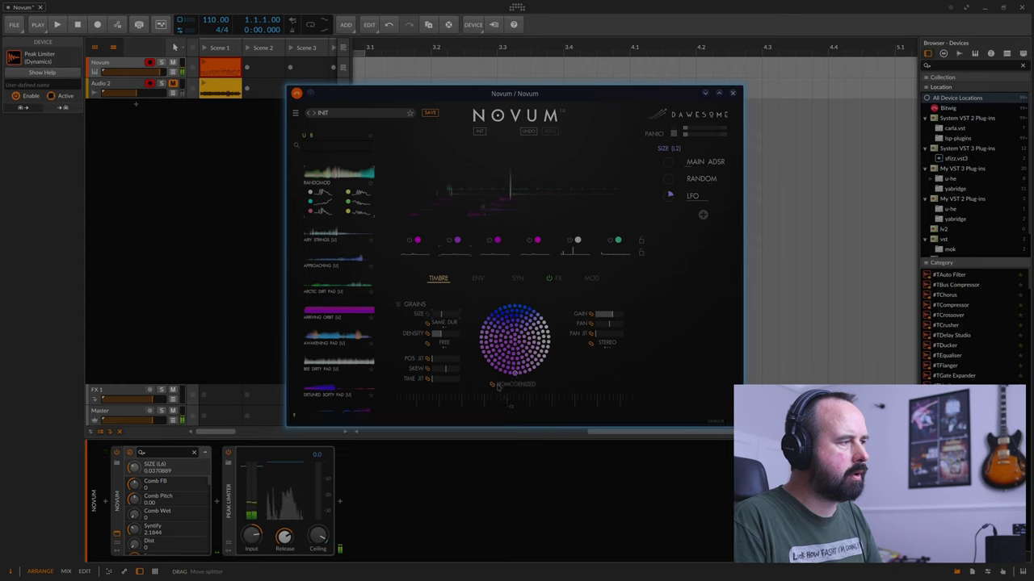
{"action": "left_click", "coordinate": [499, 385]}
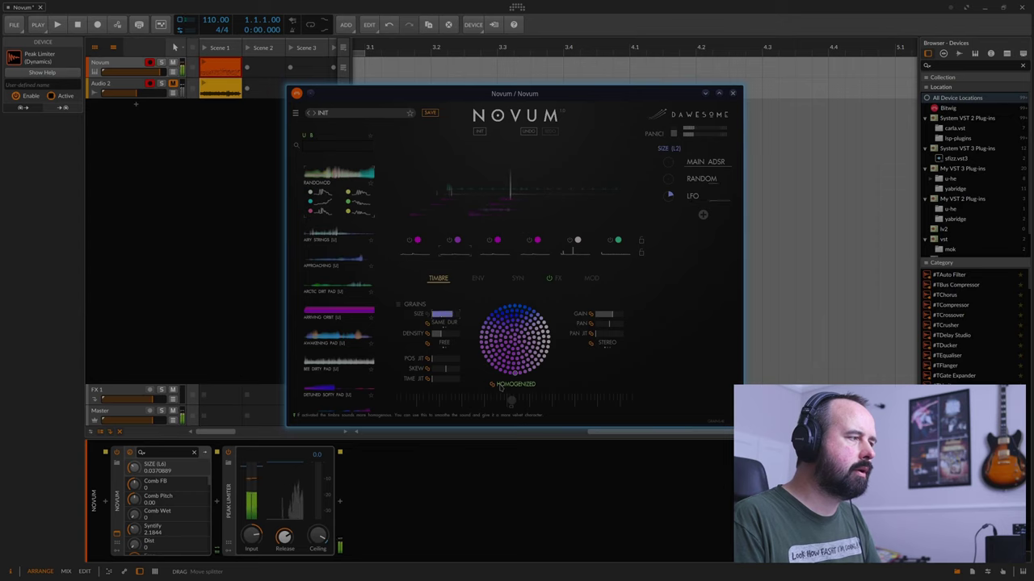